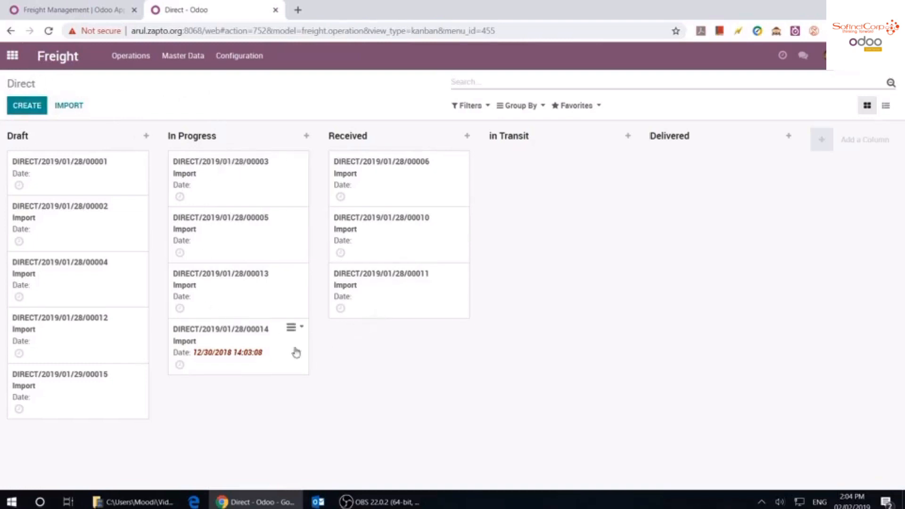
View the House, Master and All Shipments operation boards one after another
left_click(133, 57)
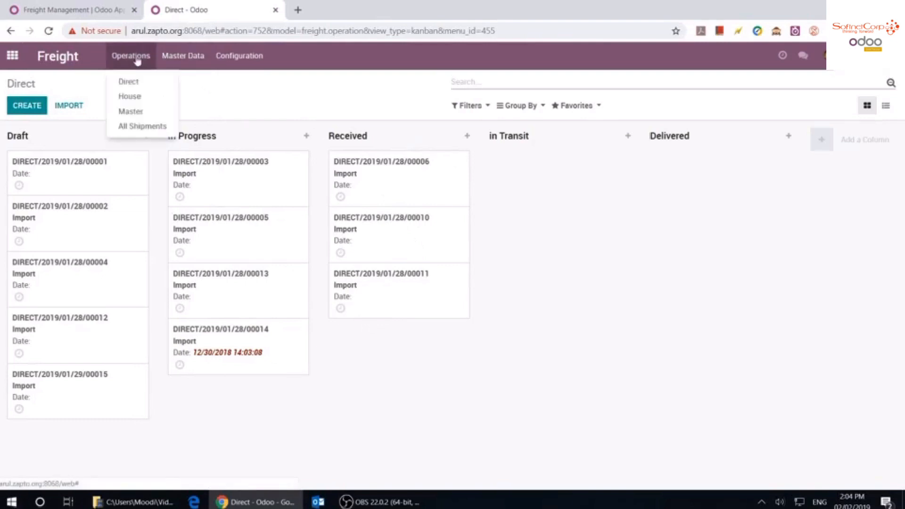
left_click(134, 99)
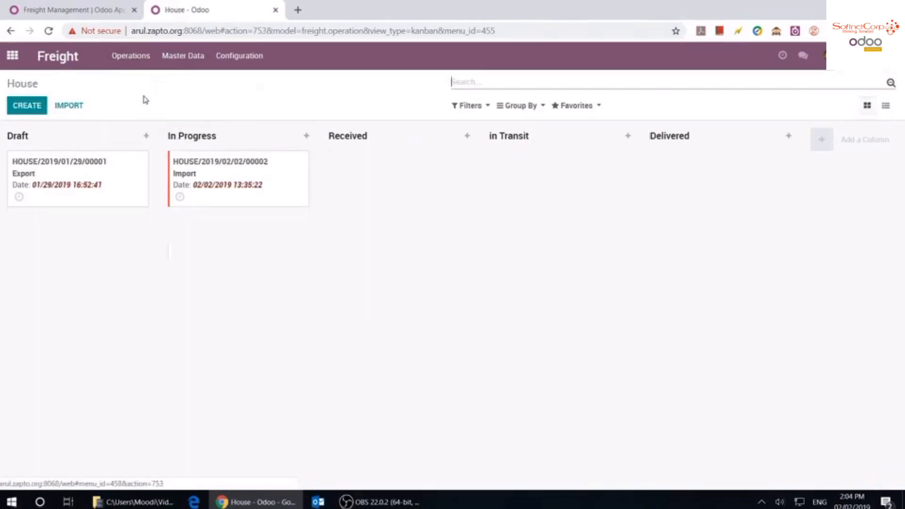
left_click(130, 56)
left_click(138, 113)
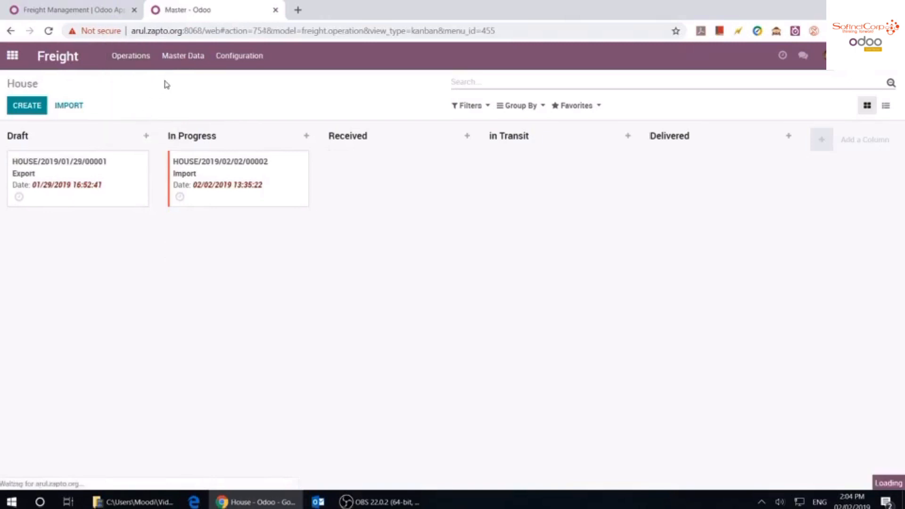
left_click(135, 64)
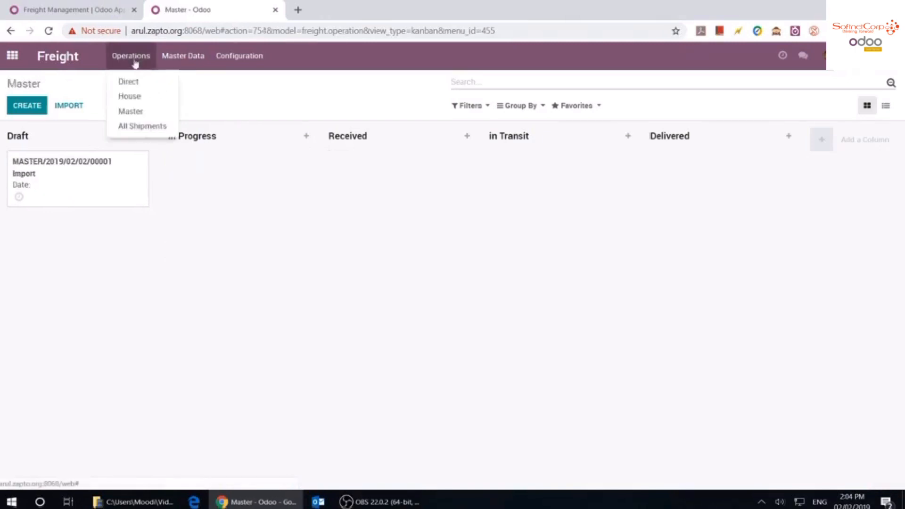
left_click(149, 134)
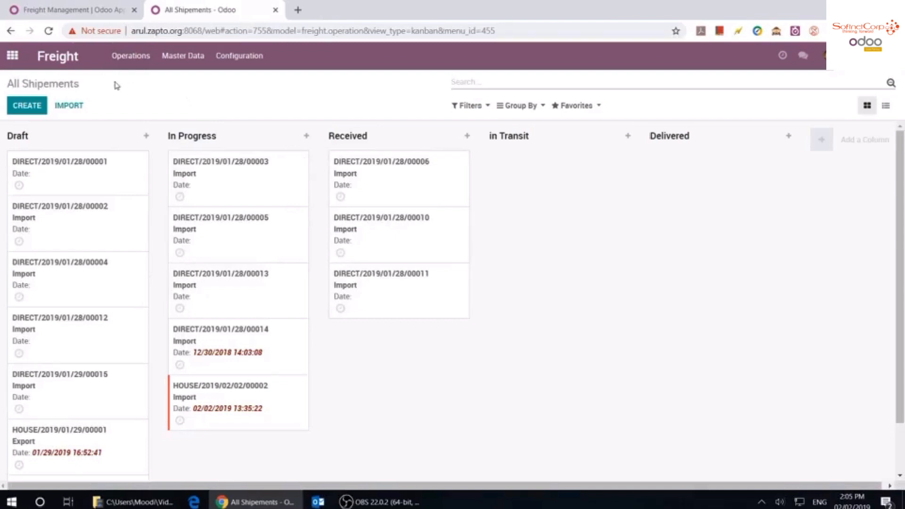
View the list of services in the freight master data
left_click(238, 56)
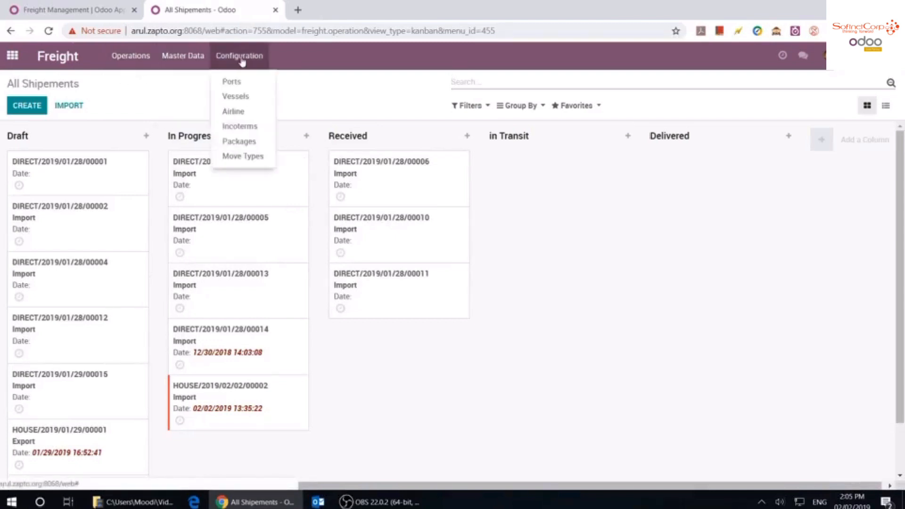
mouse_move(186, 62)
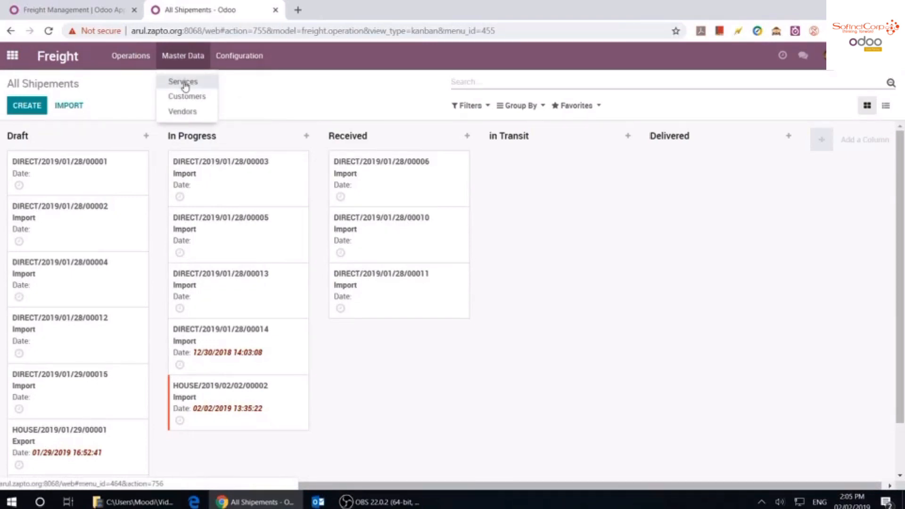
left_click(184, 83)
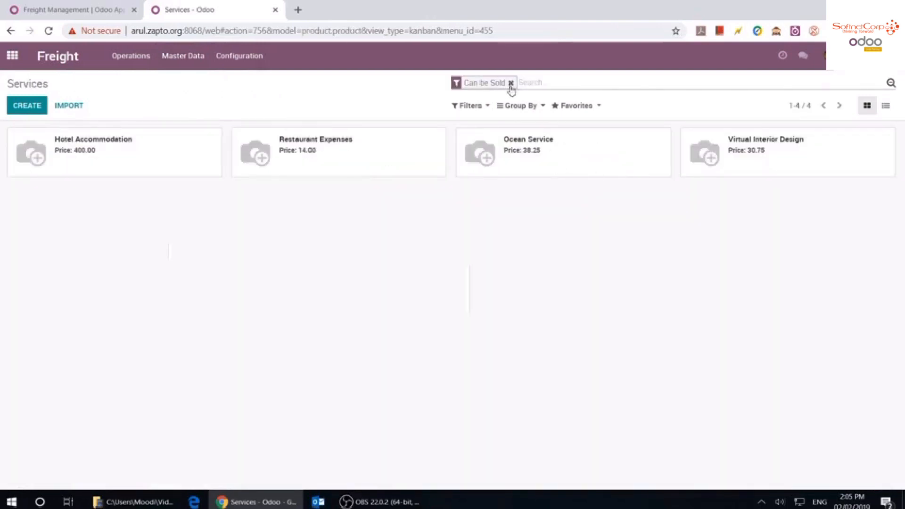
Review the freight configuration lists for Ports, Incoterms, Packages and Move Types
left_click(222, 67)
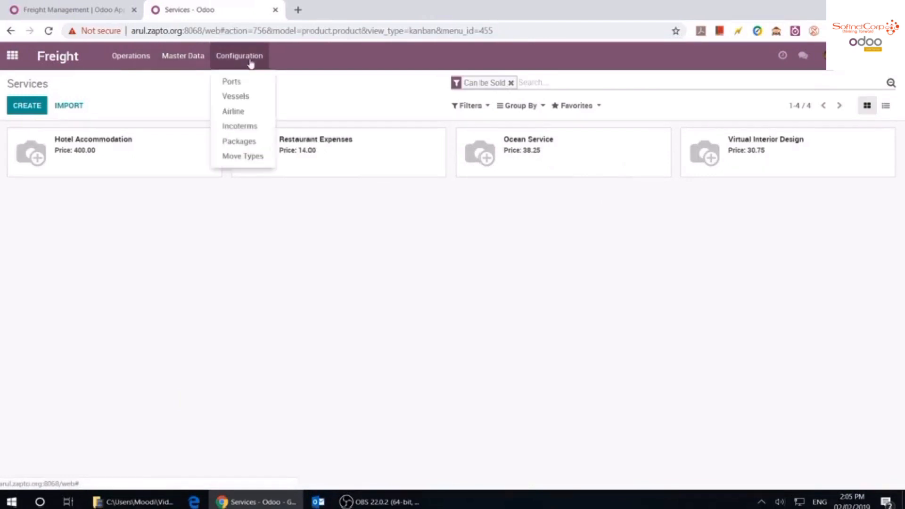
left_click(244, 85)
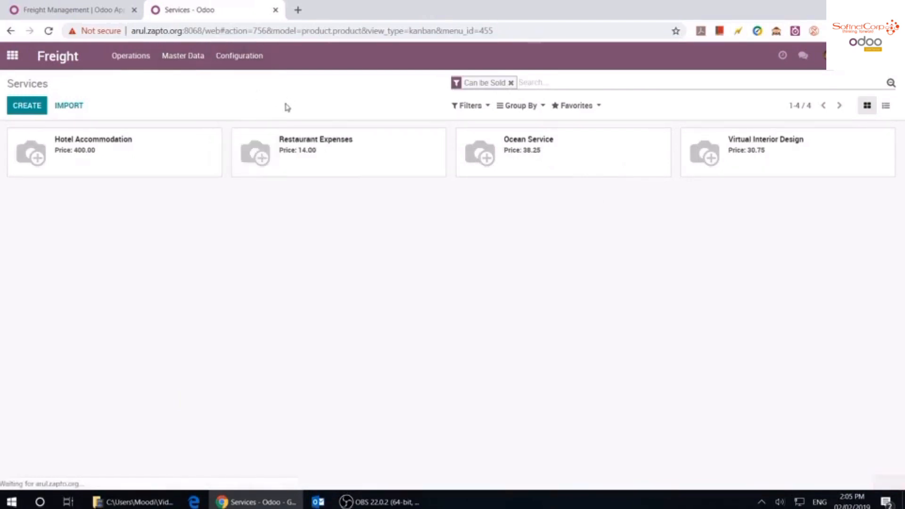
left_click(243, 61)
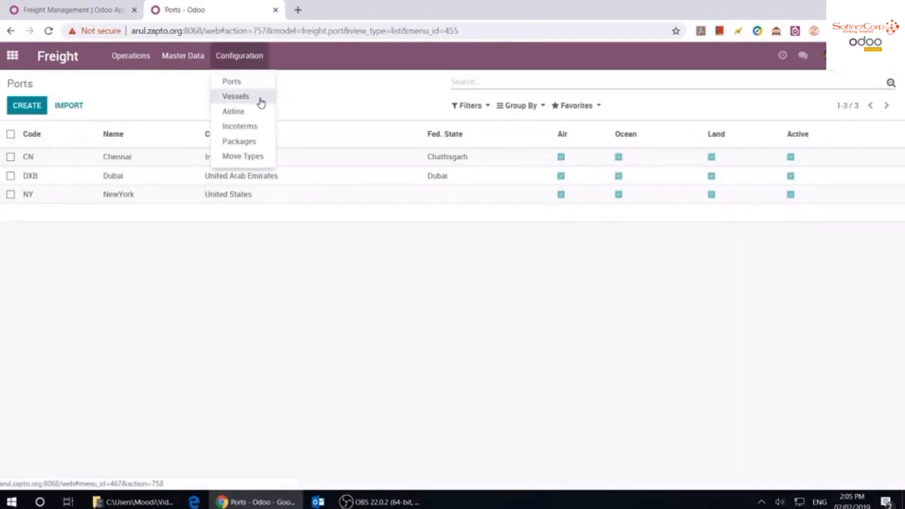
left_click(251, 126)
left_click(251, 66)
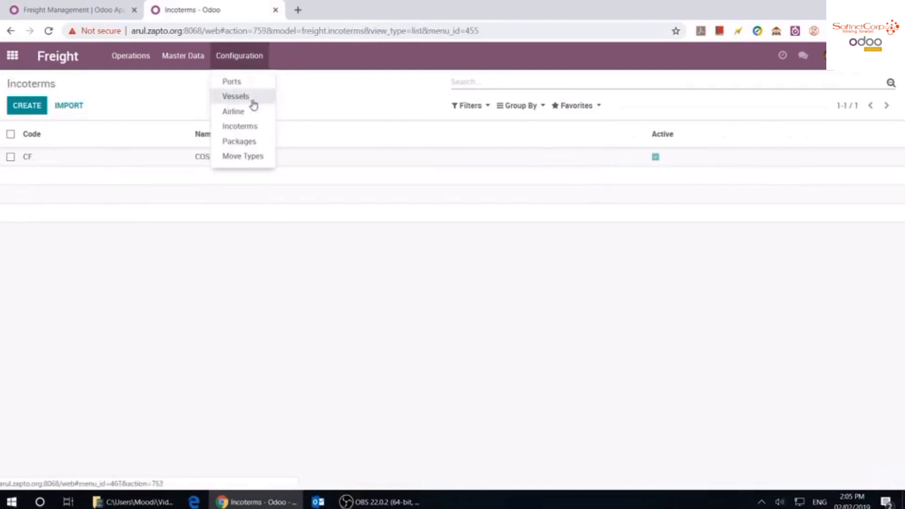
left_click(247, 140)
left_click(239, 56)
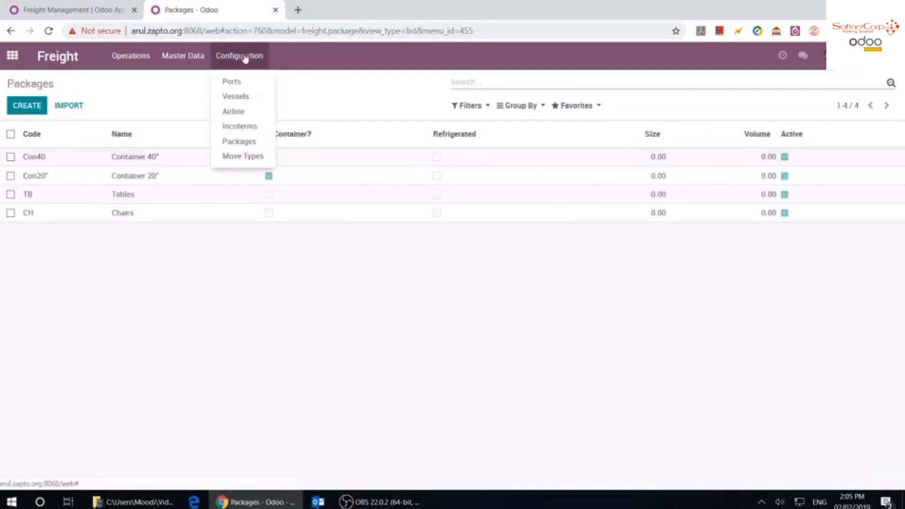
left_click(248, 159)
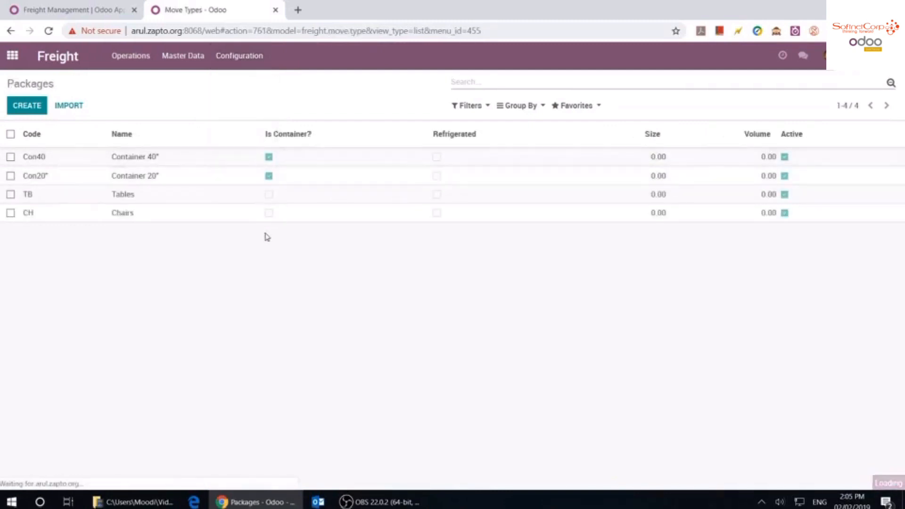
Start a new House shipment with direction Import and Ocean transport
left_click(138, 59)
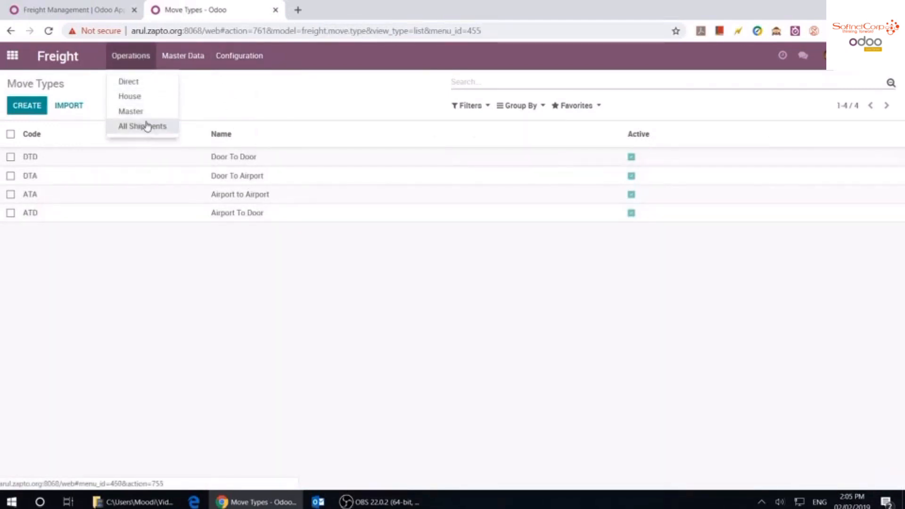
left_click(139, 98)
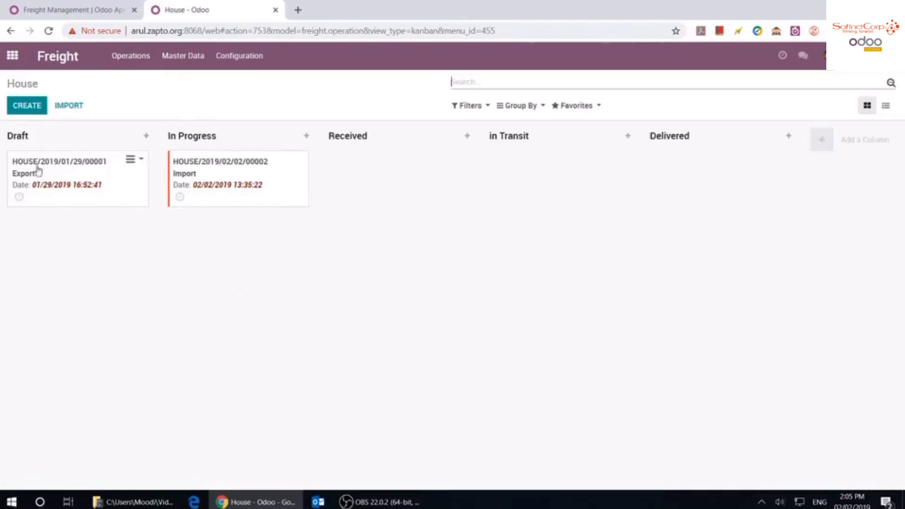
left_click(26, 111)
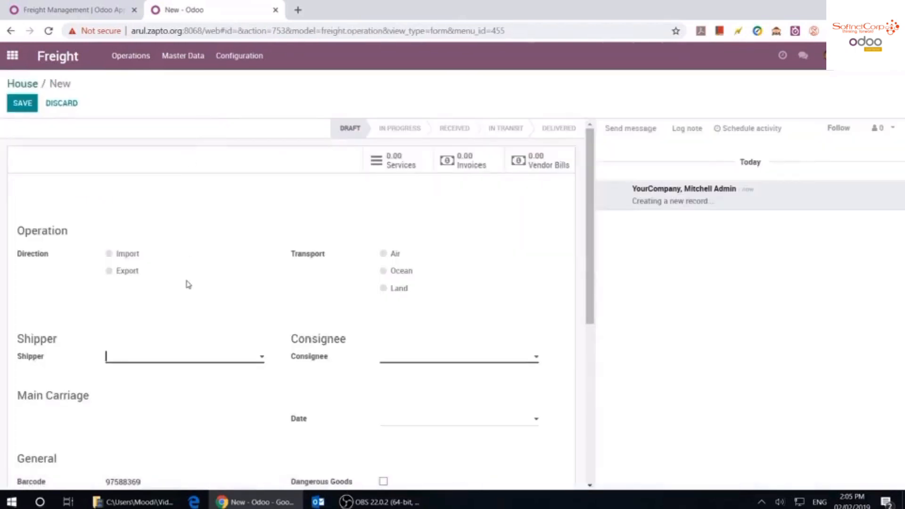
left_click(109, 254)
left_click(383, 271)
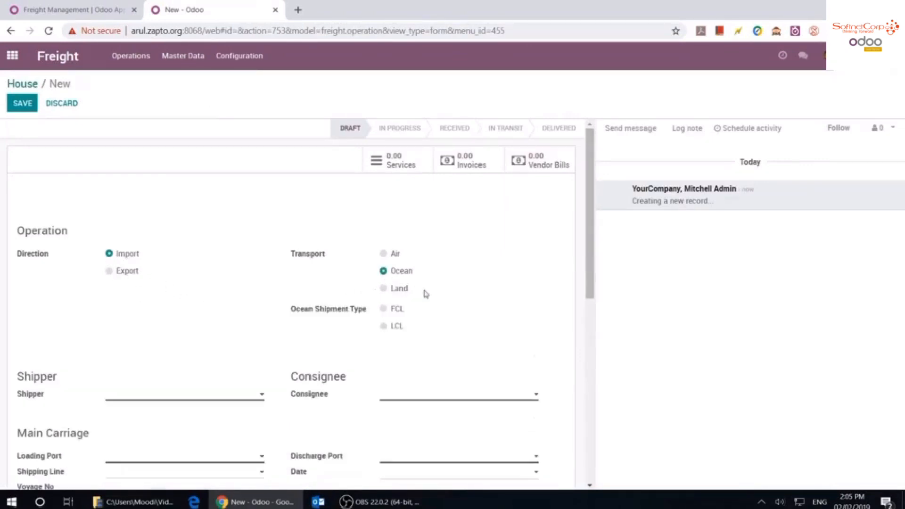
Examine the sections of the new shipment form and compare the fields for Land, Ocean and Air transport
scroll(309, 396, "down", 6)
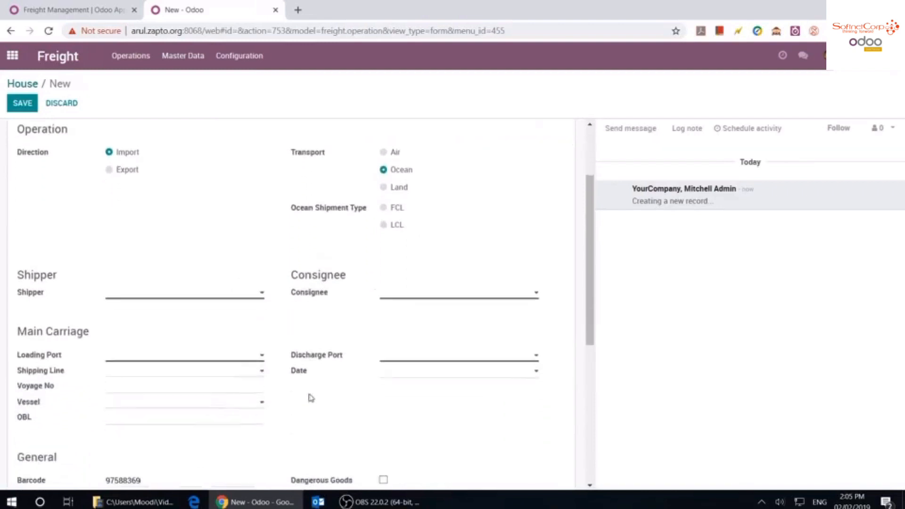
scroll(311, 399, "down", 3)
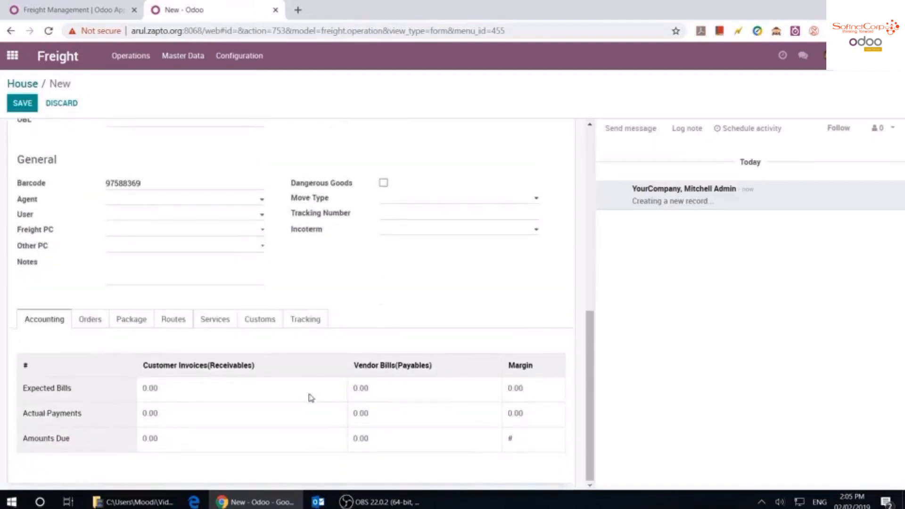
scroll(311, 399, "up", 7)
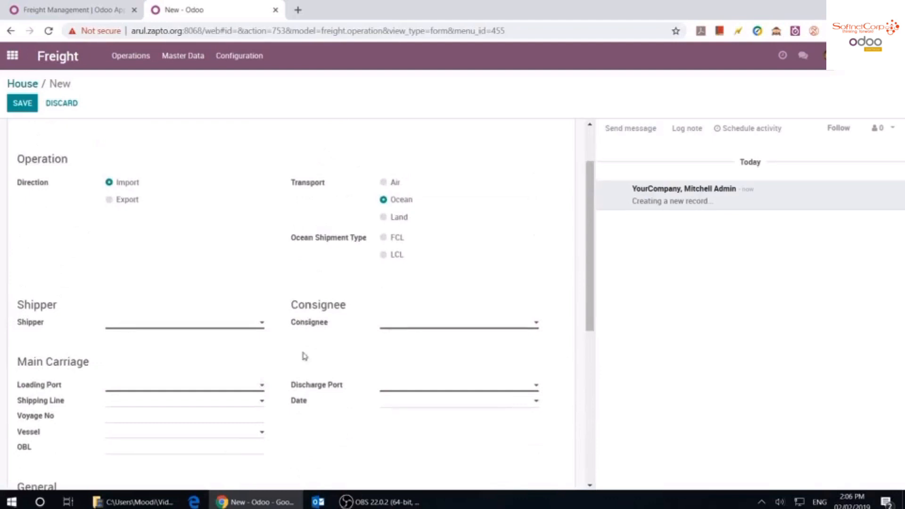
left_click(383, 217)
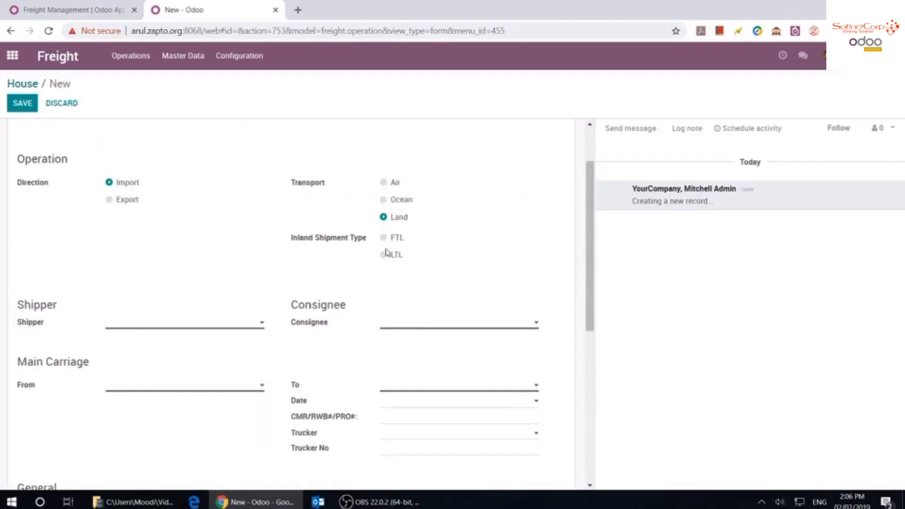
left_click(384, 200)
left_click(384, 183)
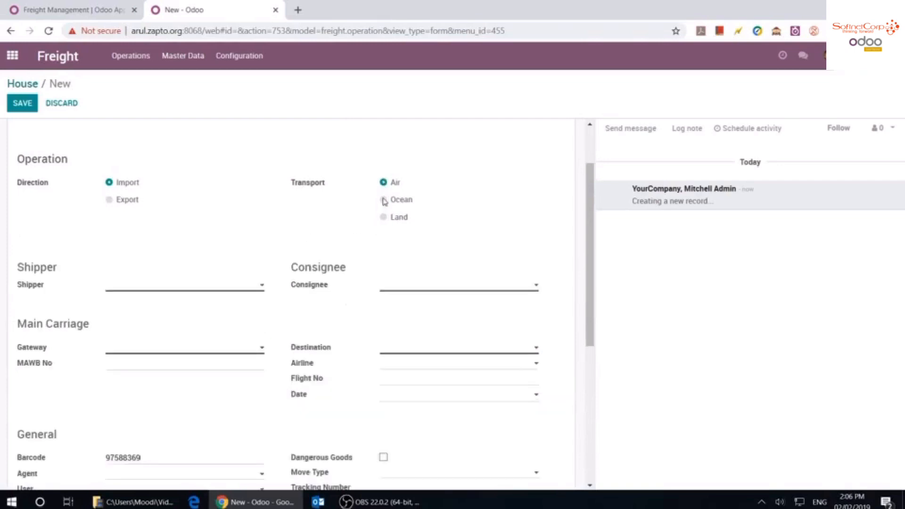
left_click(383, 200)
left_click(383, 183)
Set the transport to Ocean with shipment type FCL and choose Azure Interior as the shipper
left_click(384, 200)
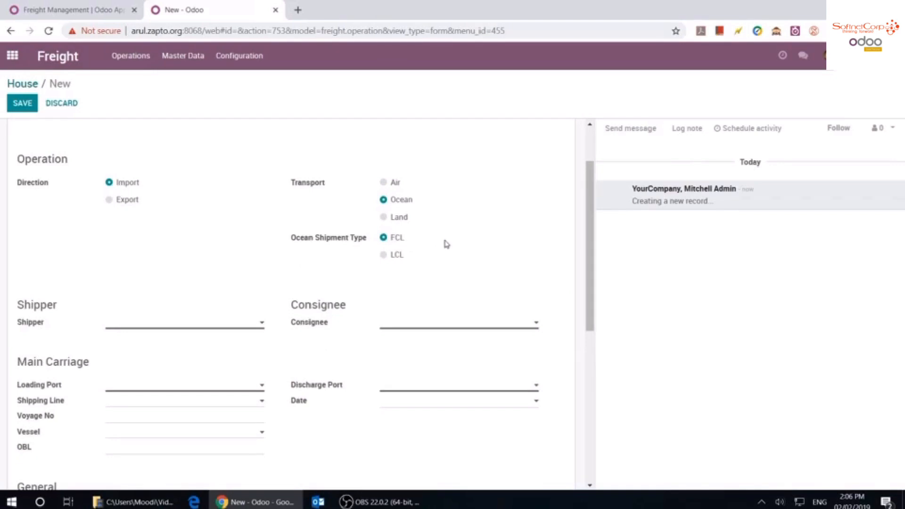
left_click(182, 328)
left_click(144, 341)
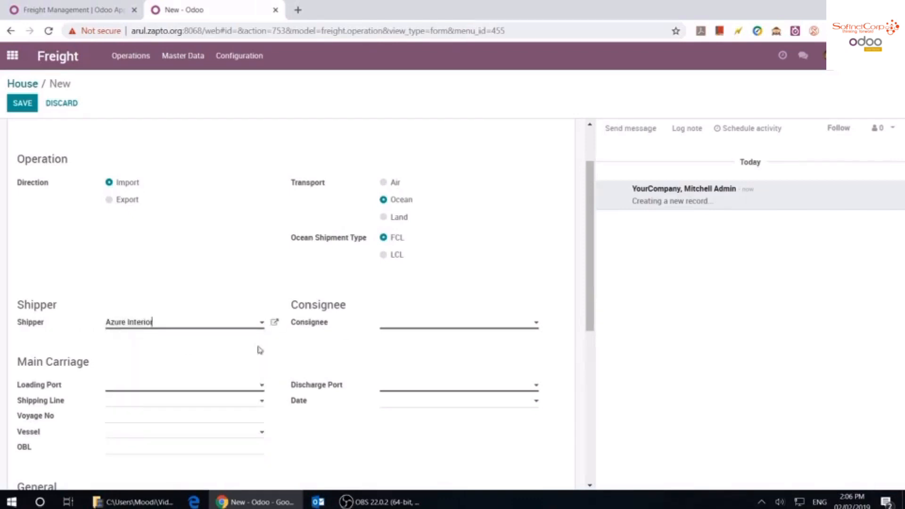
Search the consignees for "gem" and choose Gemini Furniture as the consignee
left_click(428, 329)
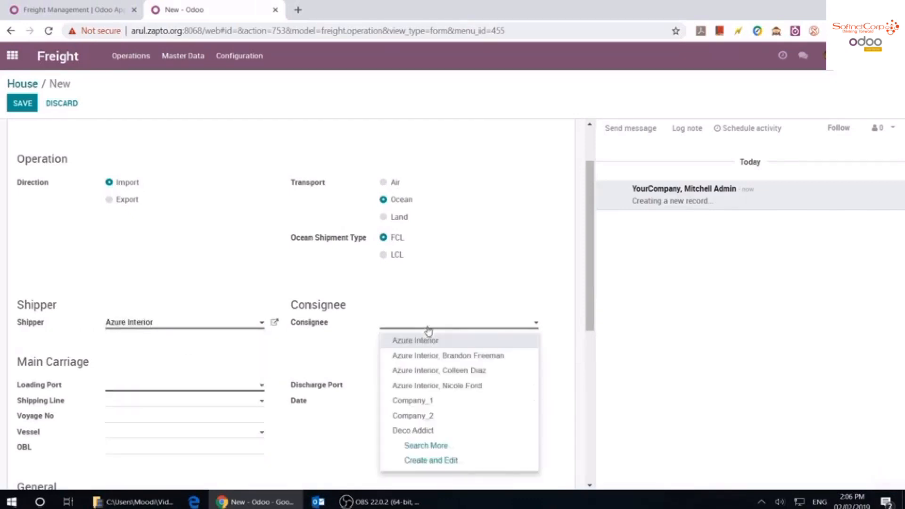
type("gem")
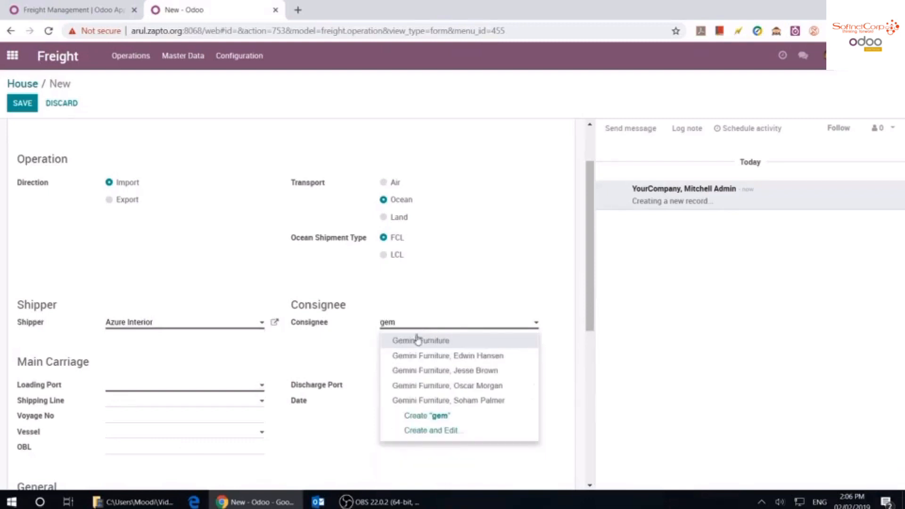
left_click(414, 340)
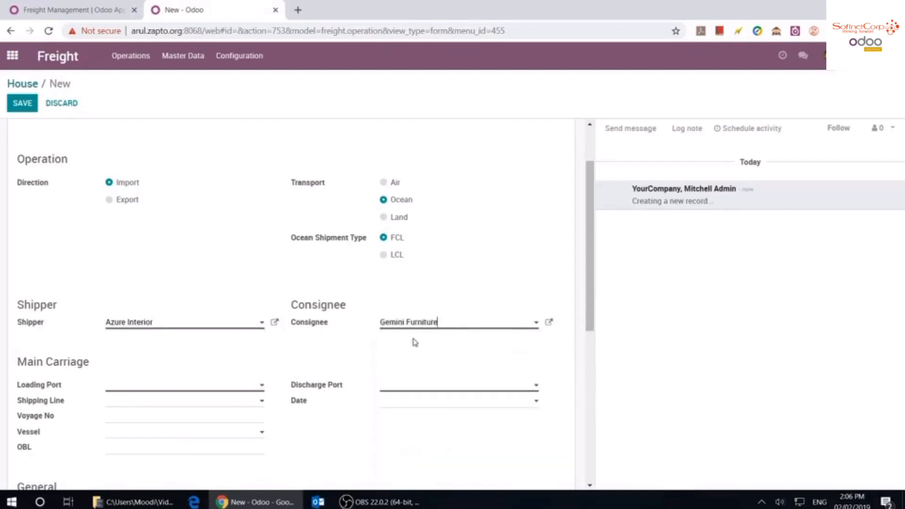
Set the loading port to NewYork and the discharge port to Dubai in the main carriage details
left_click(146, 387)
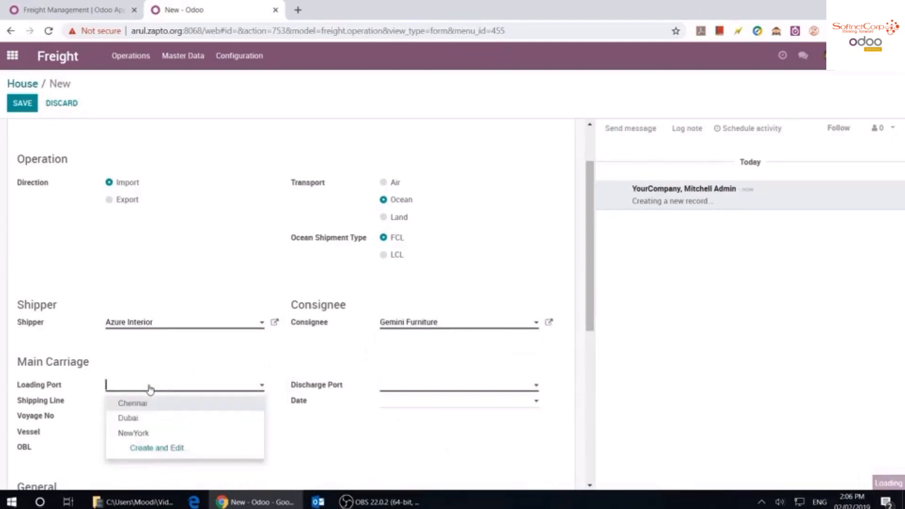
left_click(149, 436)
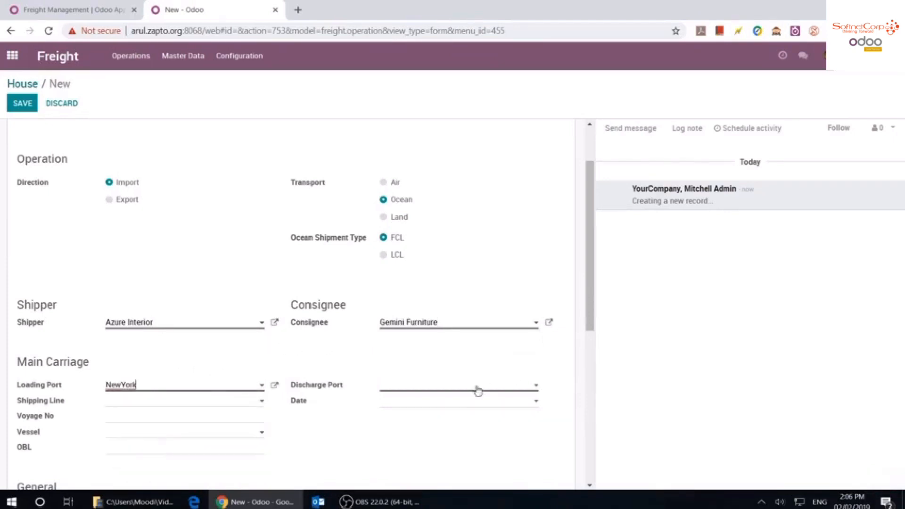
left_click(449, 390)
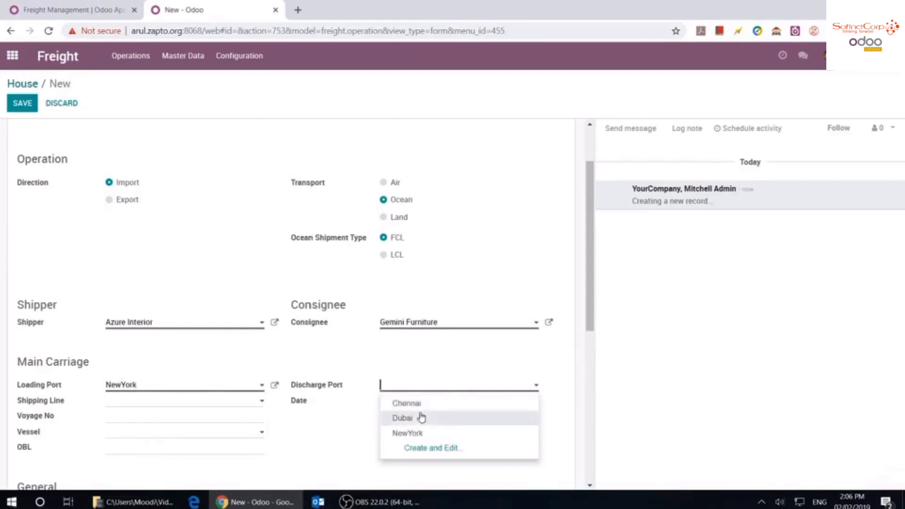
left_click(412, 418)
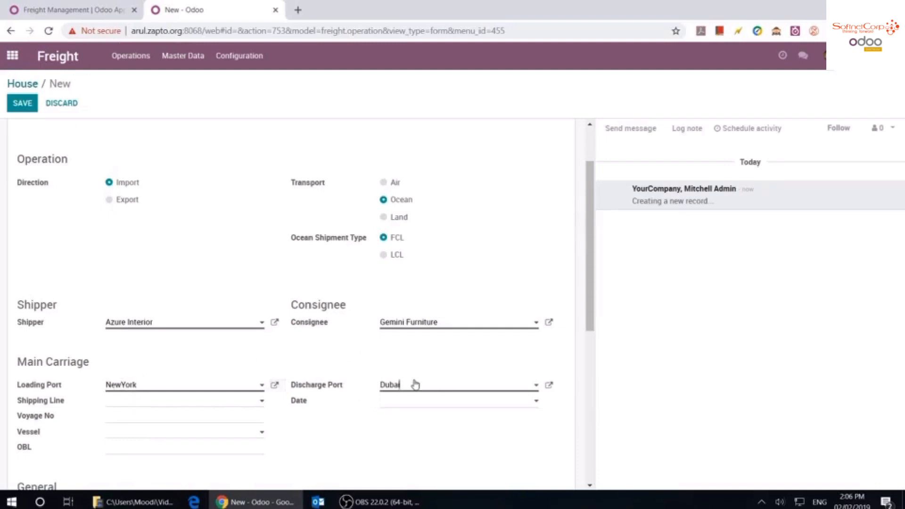
Search the shipping line contacts for "st" and select the Deco Addict contact as the shipping line
scroll(415, 384, "down", 1)
left_click(160, 372)
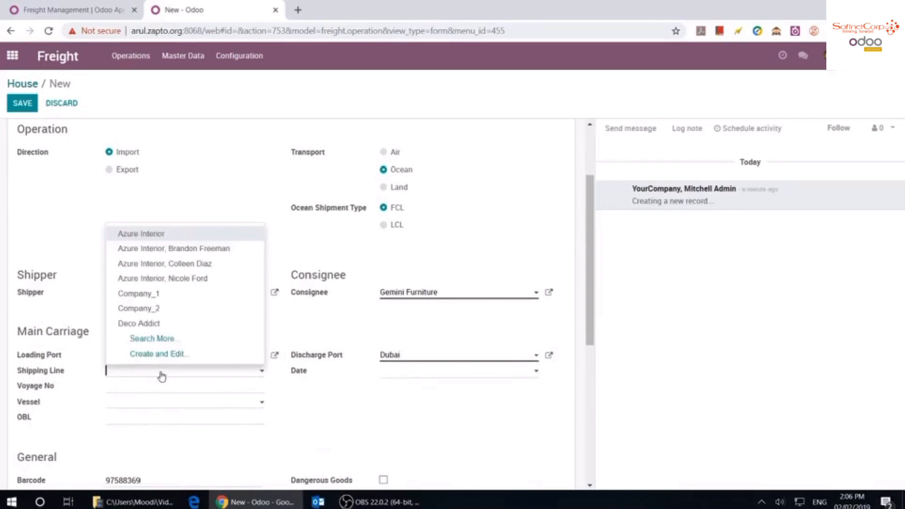
type("sta")
key("BackSpace")
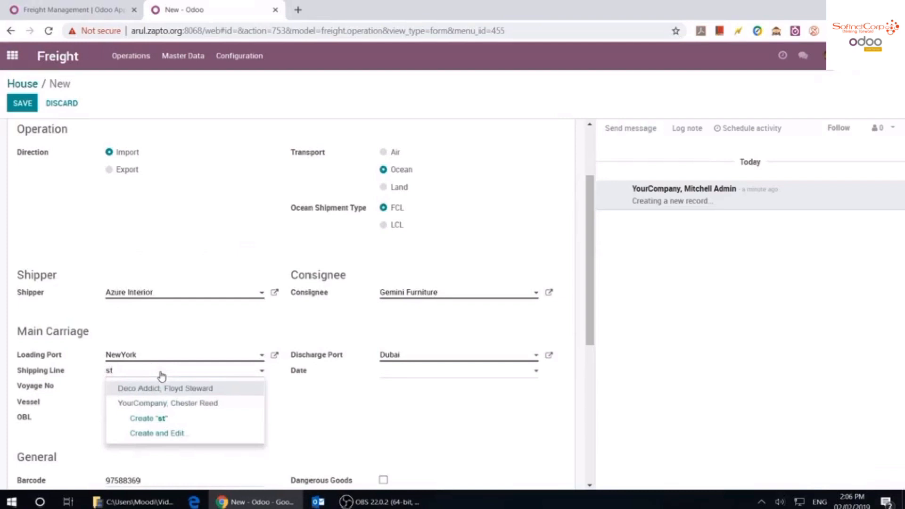
left_click(168, 389)
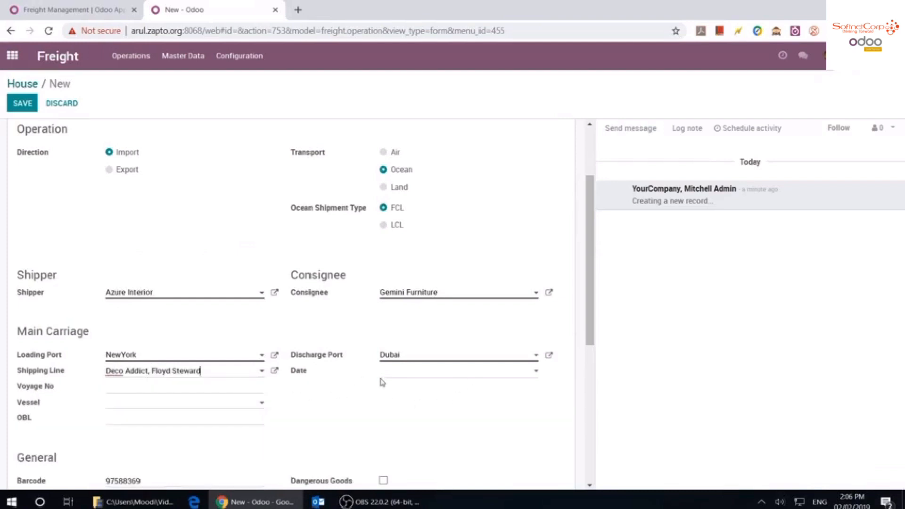
Set the main carriage date to February 2, 2019
left_click(405, 371)
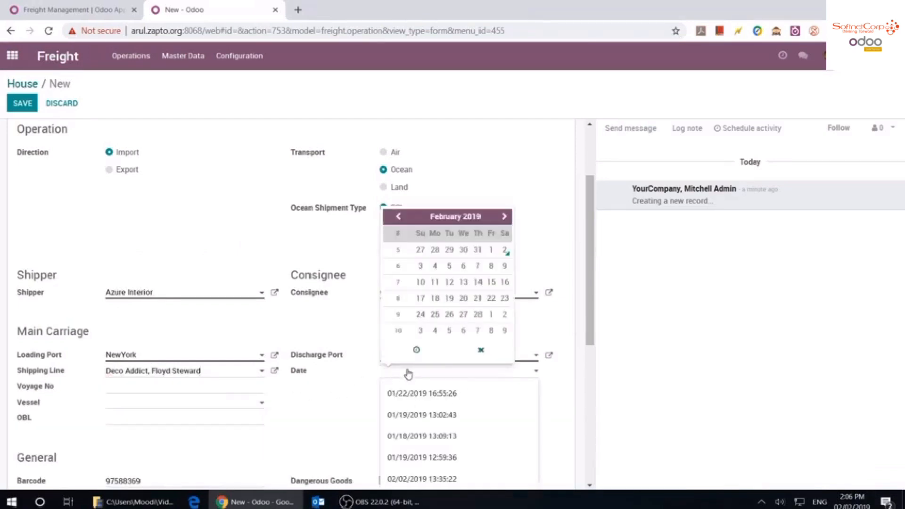
left_click(504, 250)
left_click(317, 432)
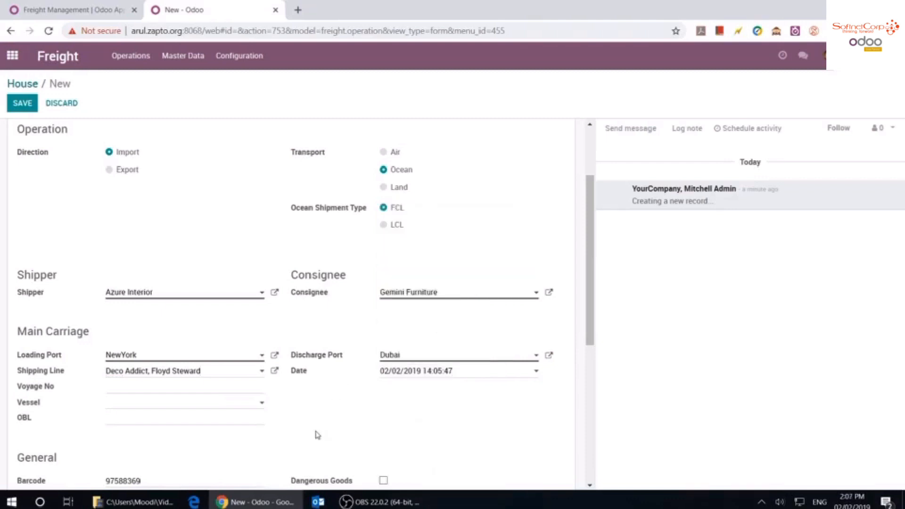
Enter AS123 as the voyage number and choose Star Shipline as the vessel in the main carriage details
scroll(315, 432, "down", 1)
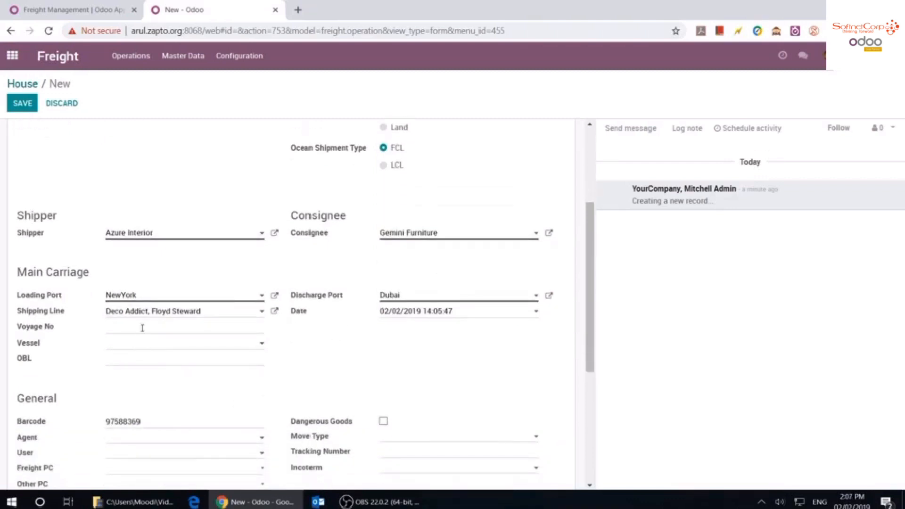
left_click(143, 327)
left_click(162, 351)
left_click(163, 344)
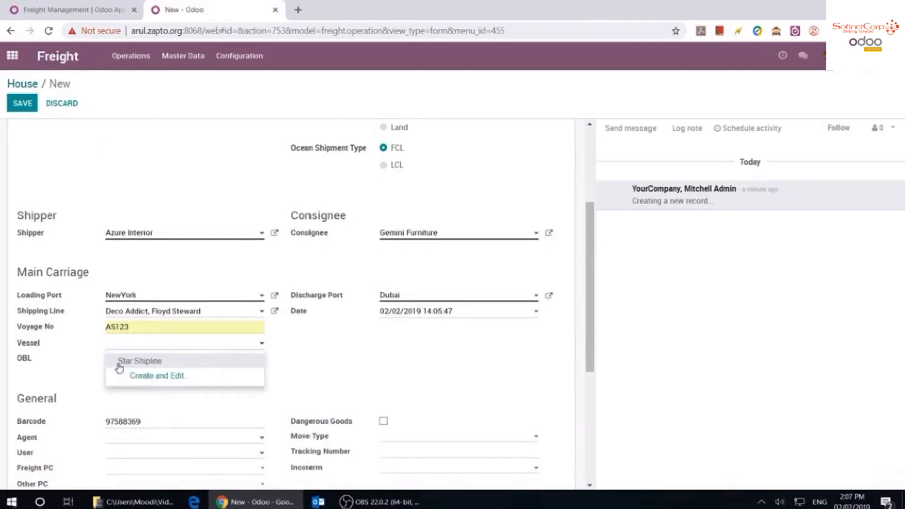
left_click(176, 362)
scroll(297, 413, "down", 3)
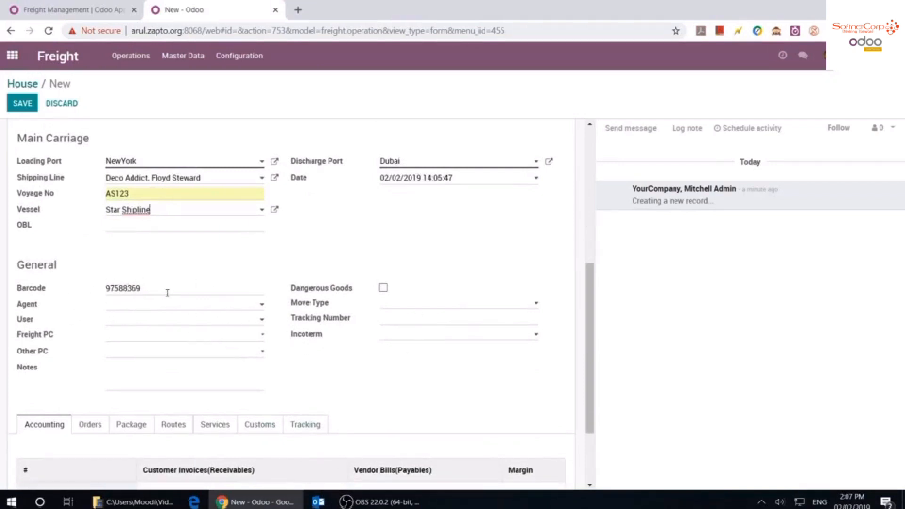
Choose Company_2 as the agent and set the move type to Door To Door in the general details
scroll(182, 330, "up", 7)
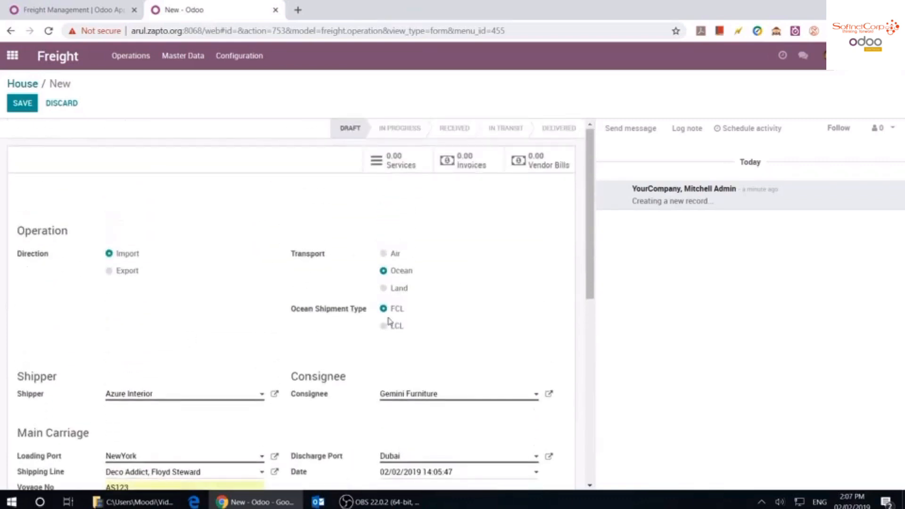
scroll(357, 325, "down", 7)
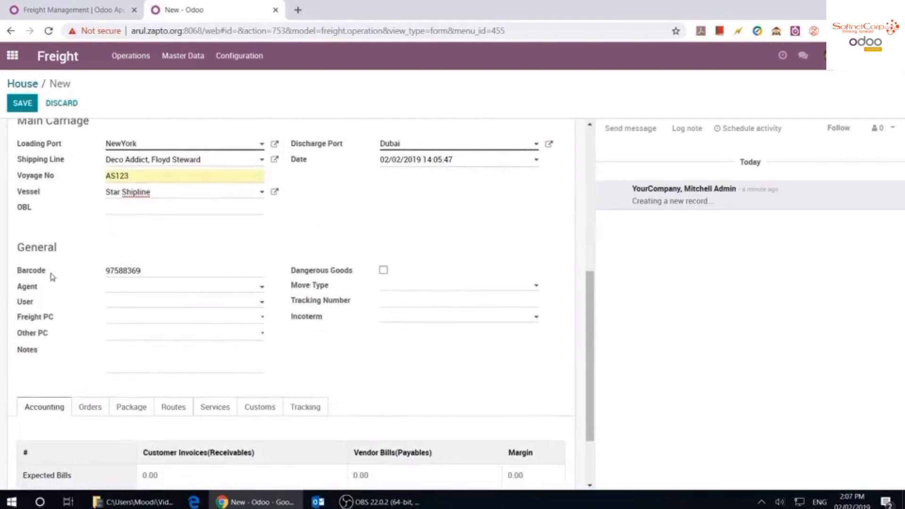
left_click(170, 288)
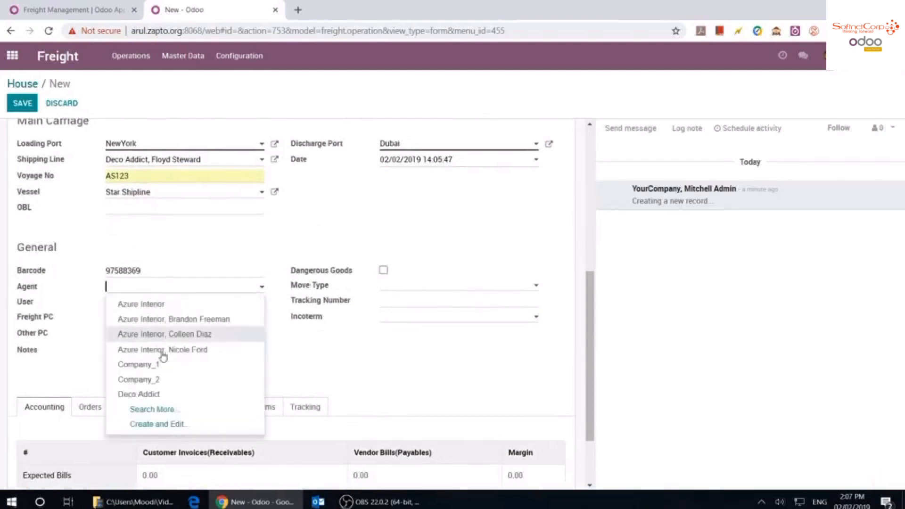
left_click(141, 380)
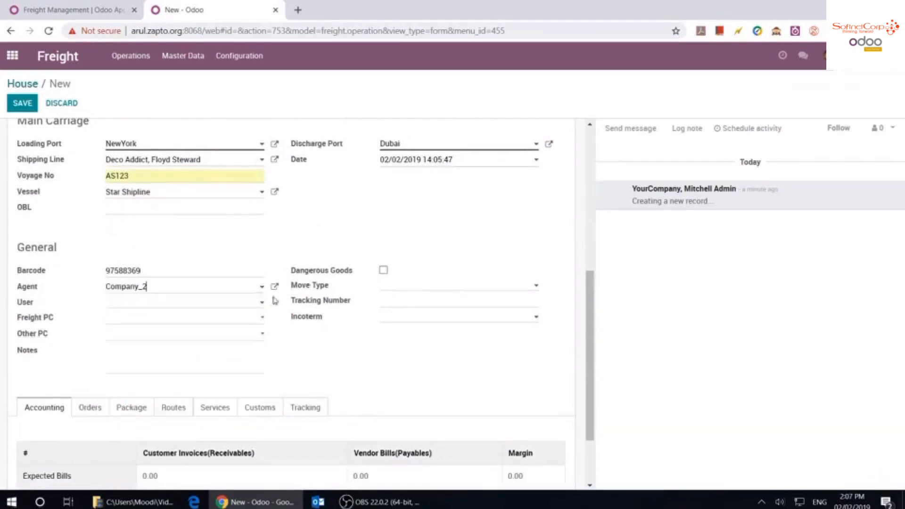
left_click(399, 287)
left_click(458, 303)
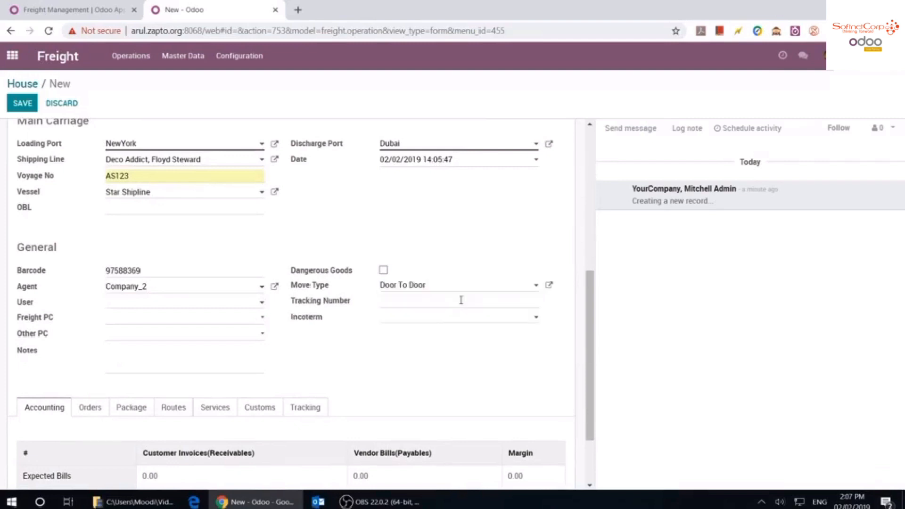
Assign the first listed user to the shipment and set Freight PC to Collect
left_click(158, 303)
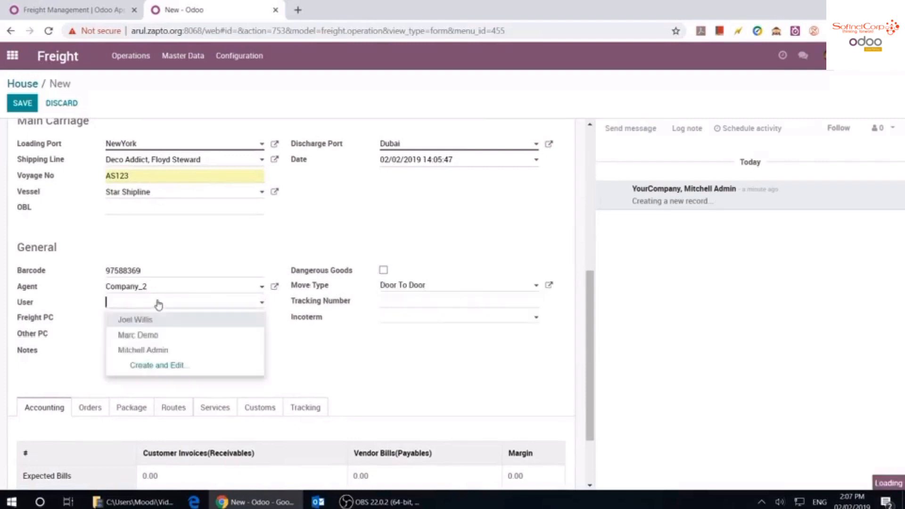
left_click(159, 322)
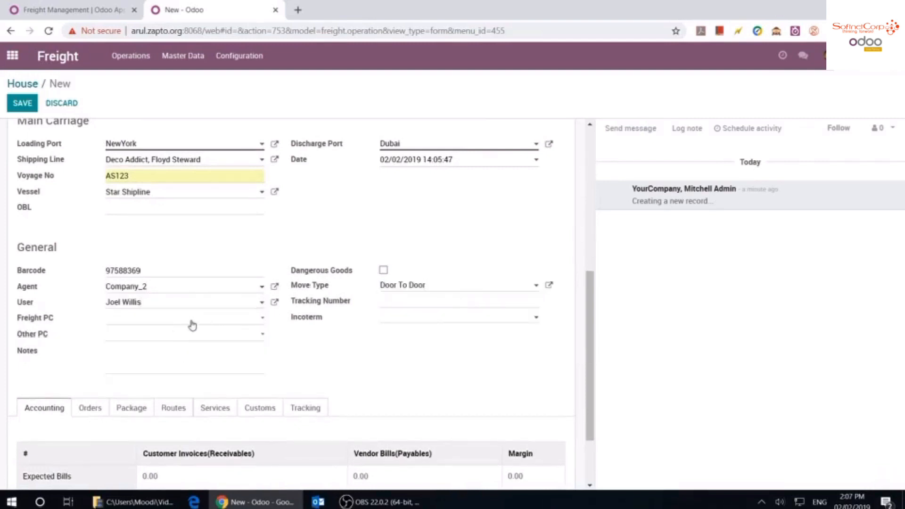
left_click(162, 319)
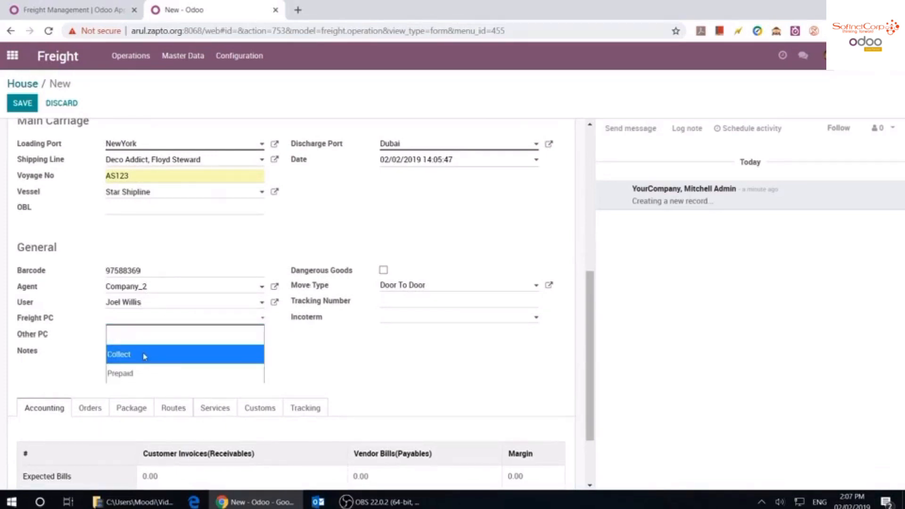
left_click(181, 354)
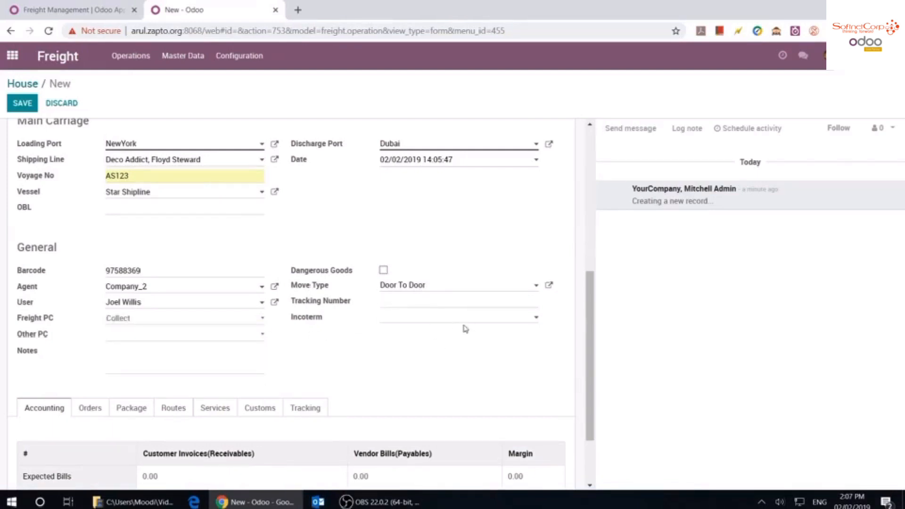
Set the incoterm to COST AND FREIGHT and save the new House shipment
left_click(449, 320)
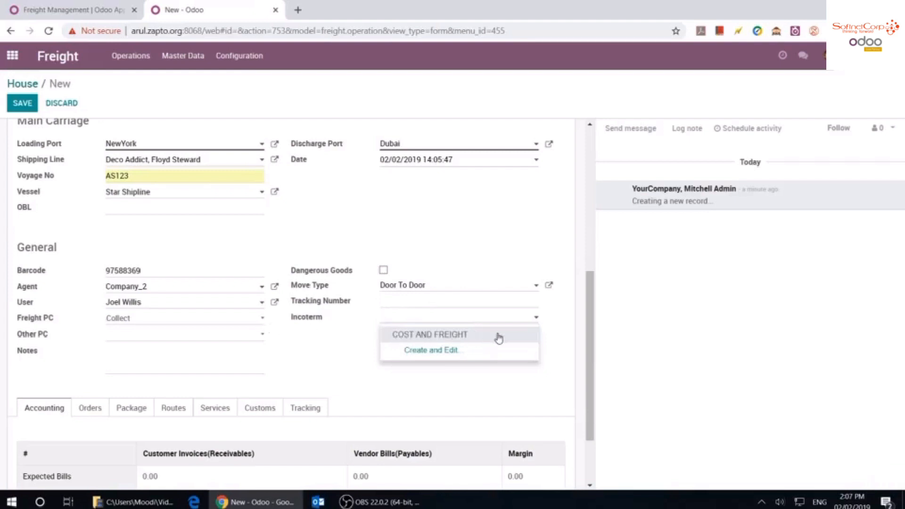
left_click(498, 338)
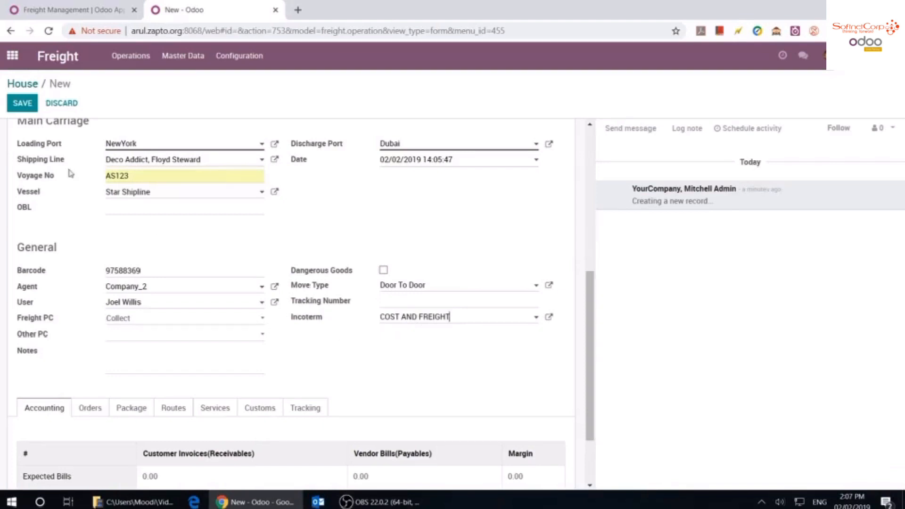
left_click(24, 102)
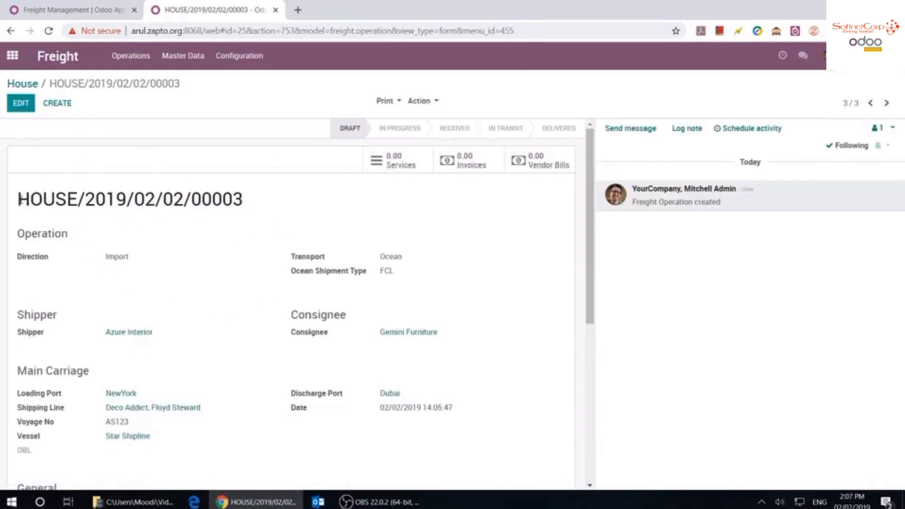
Review the saved shipment's reference and its accounting summary of customer invoices, vendor bills and margin
left_click_drag(18, 199, 243, 199)
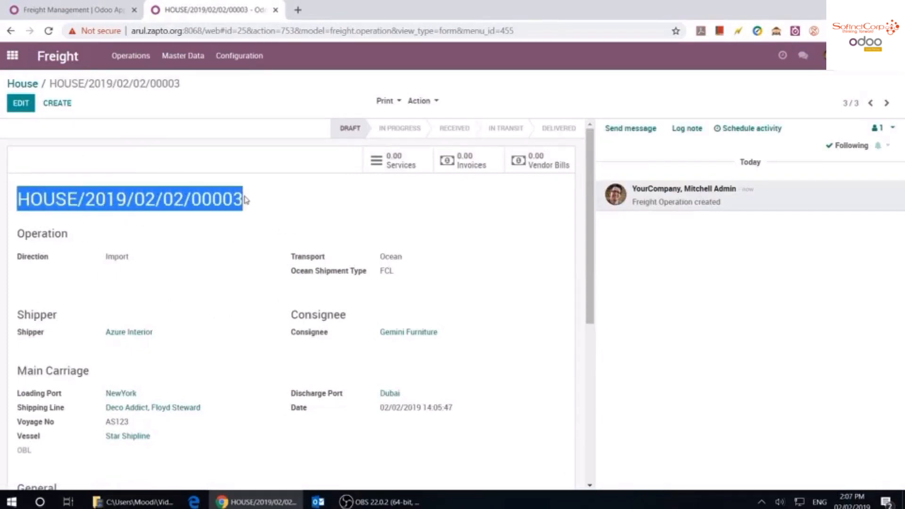
left_click(207, 258)
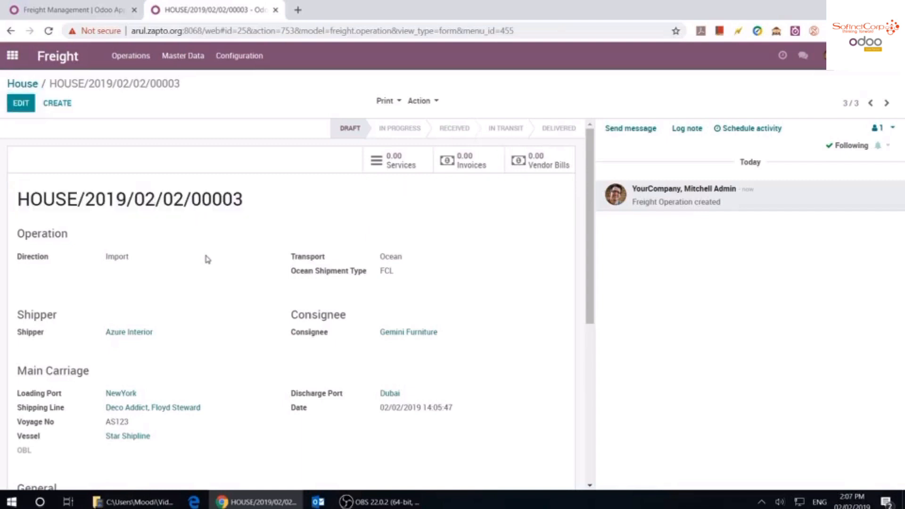
left_click_drag(250, 204, 20, 209)
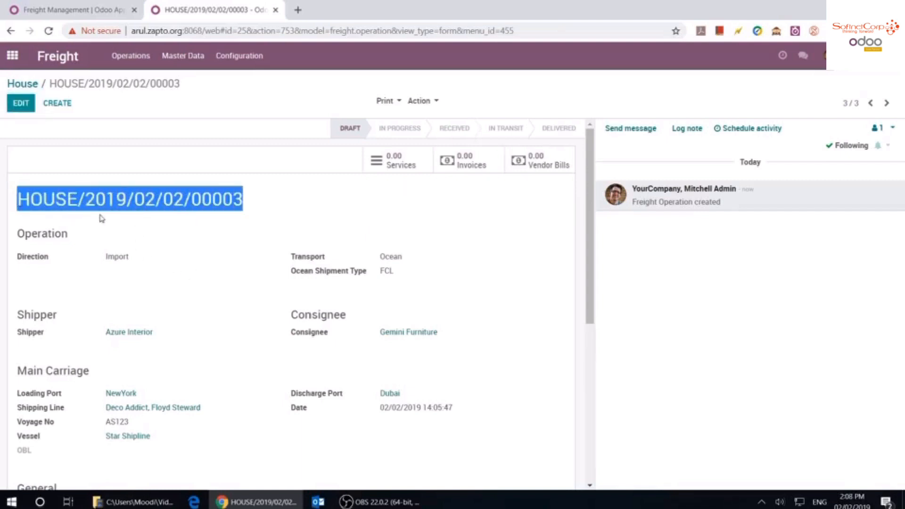
left_click(125, 223)
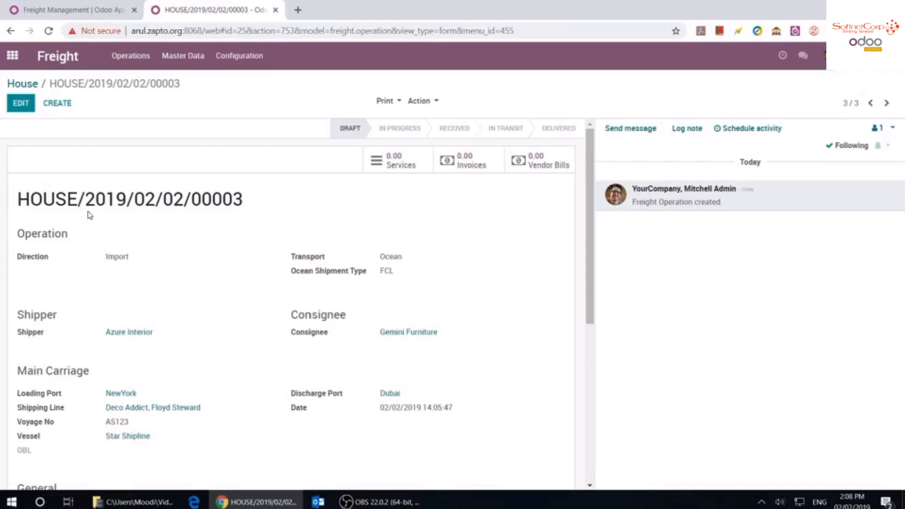
scroll(151, 311, "down", 6)
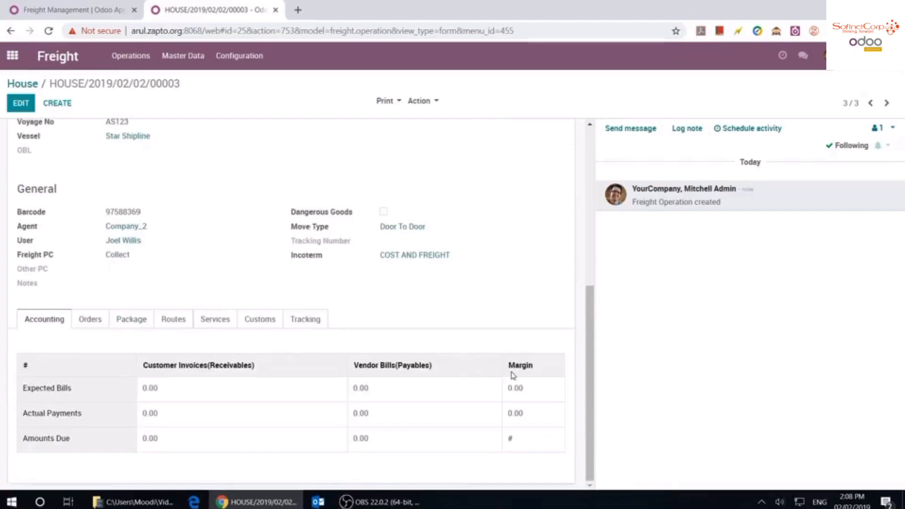
Edit the shipment and add a freight order line described as FCL 40" with the Container 40" package
left_click(91, 319)
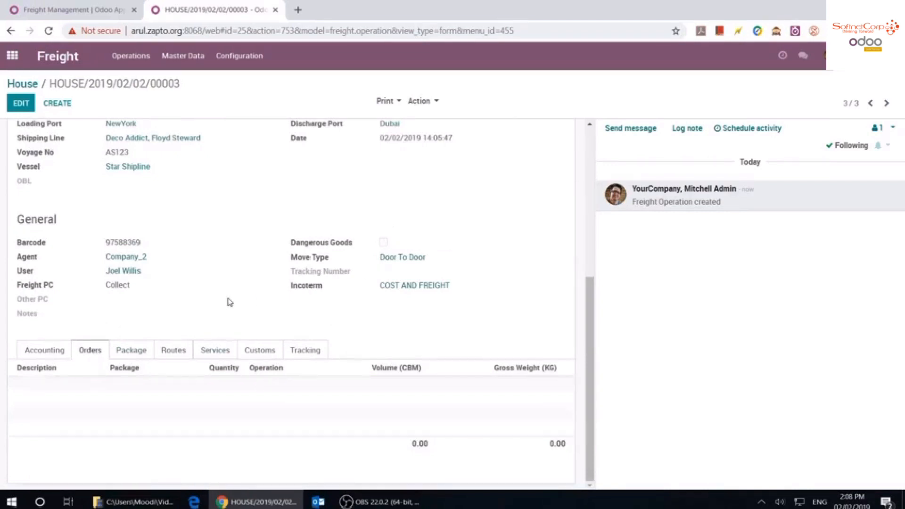
left_click(21, 104)
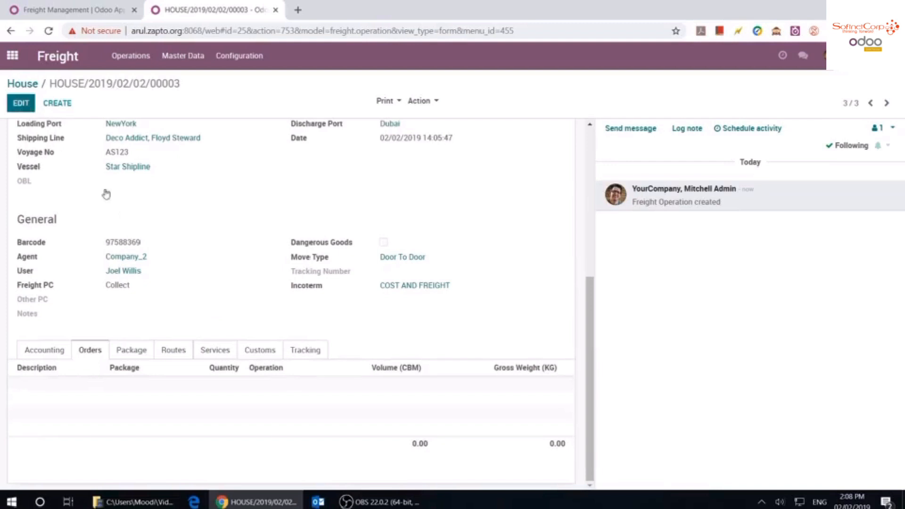
scroll(216, 320, "down", 1)
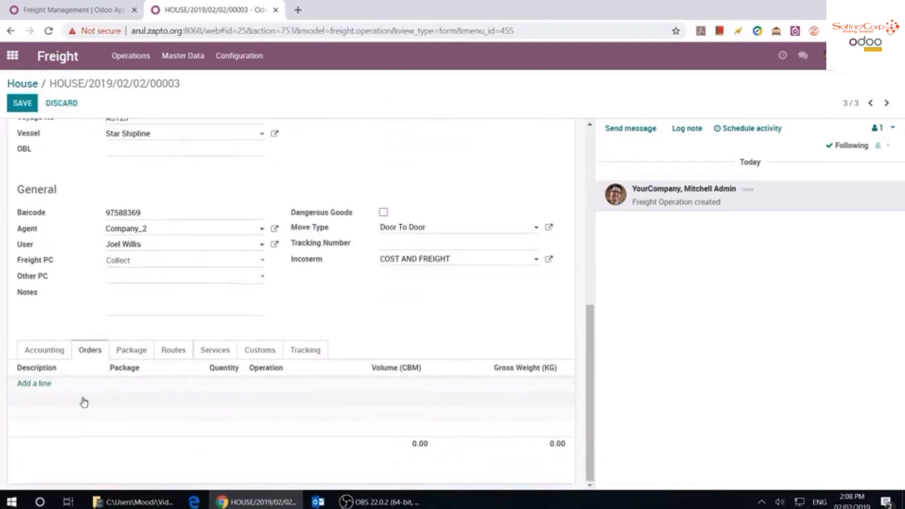
left_click(33, 383)
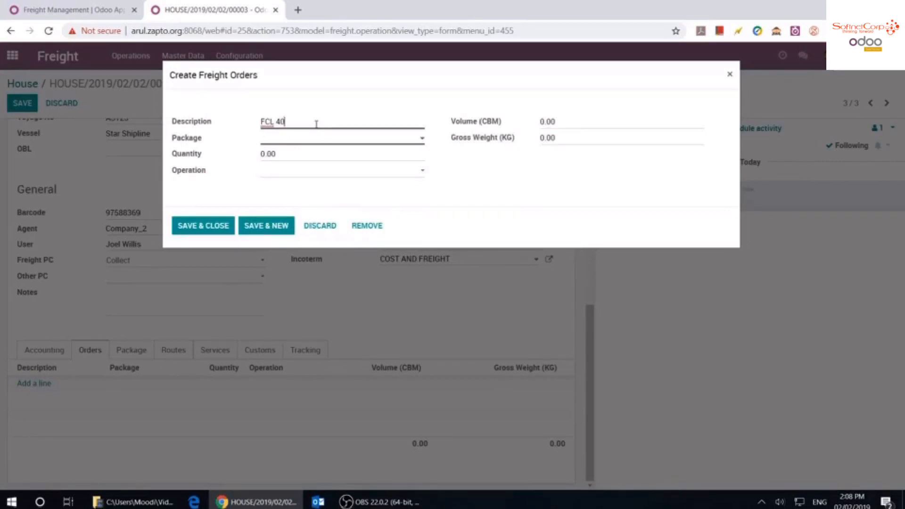
left_click(314, 139)
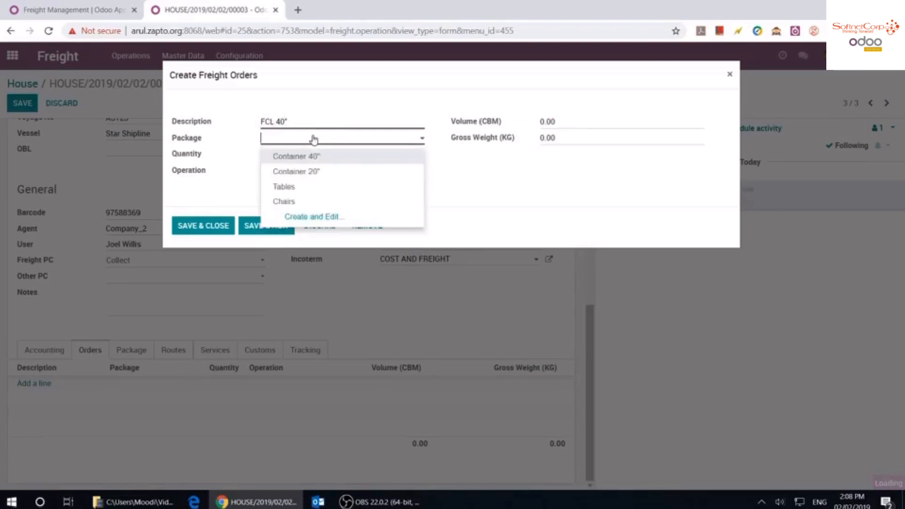
left_click(316, 156)
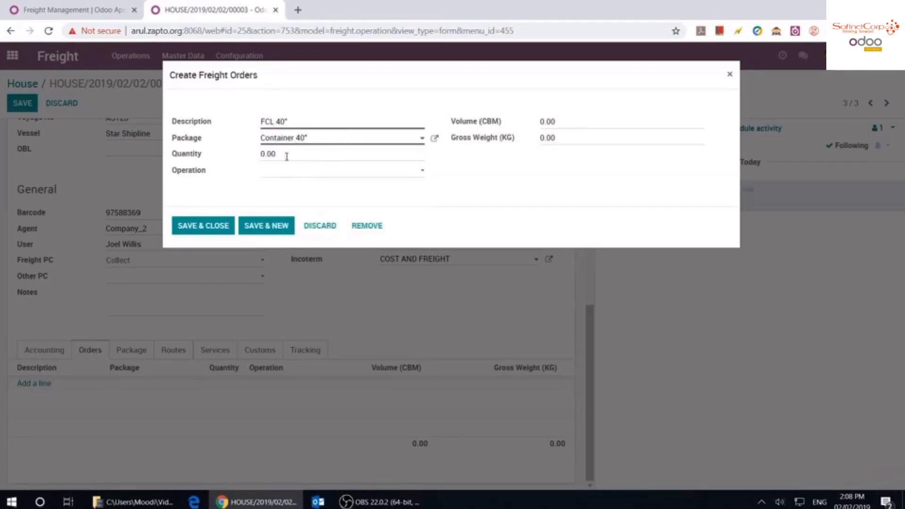
Set the freight order's quantity to 1 and its operation to Dry
left_click(286, 155)
type("1")
left_click(314, 175)
left_click(301, 208)
Set the order's volume to 20 CBM and gross weight to 40 kg, then save the order line and the shipment
left_click(558, 124)
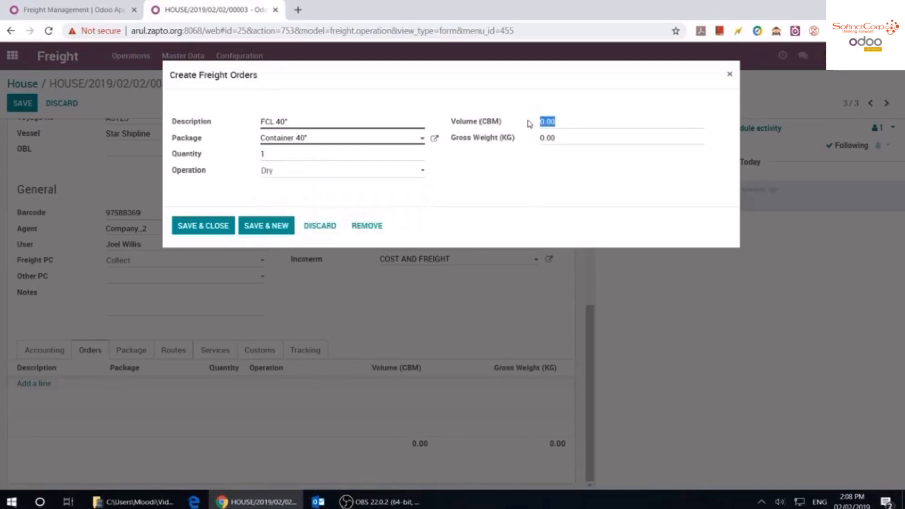
type("20")
key("Tab")
type("40")
left_click(209, 226)
left_click(22, 111)
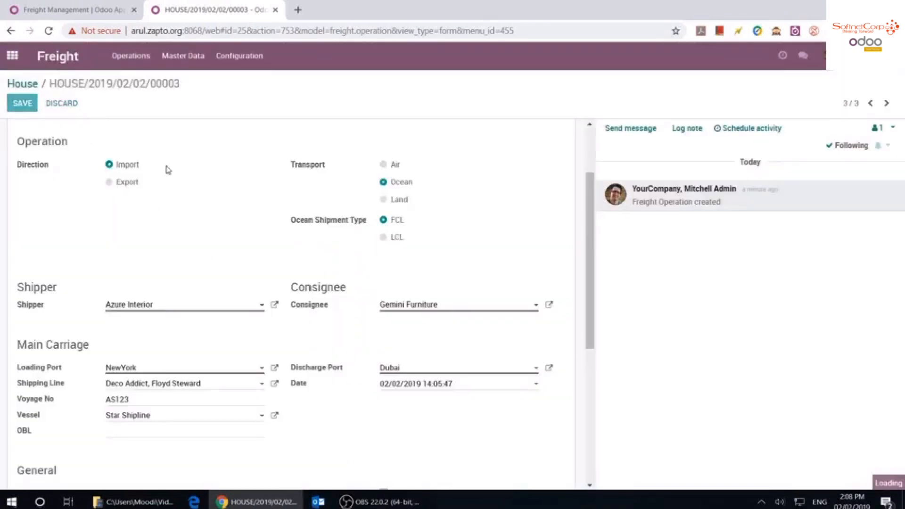
View the details of the saved FCL 40" order line and close them
scroll(221, 283, "down", 5)
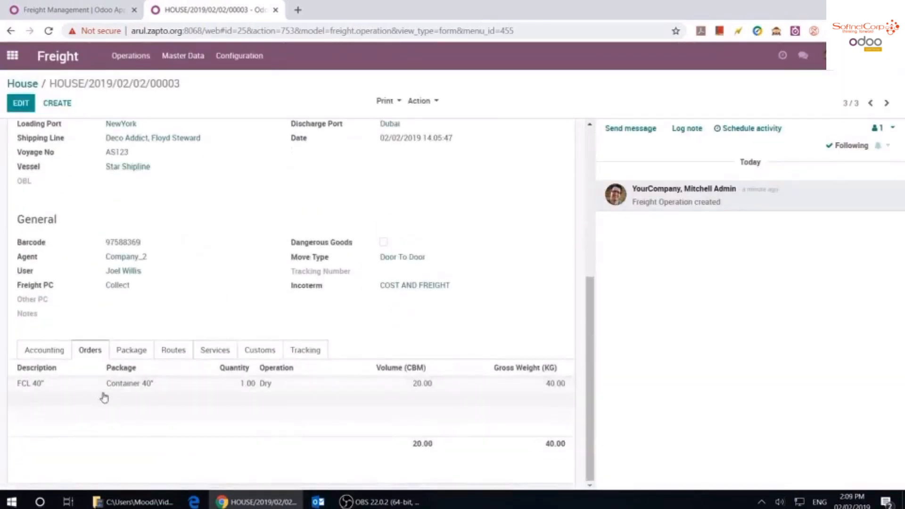
left_click(171, 385)
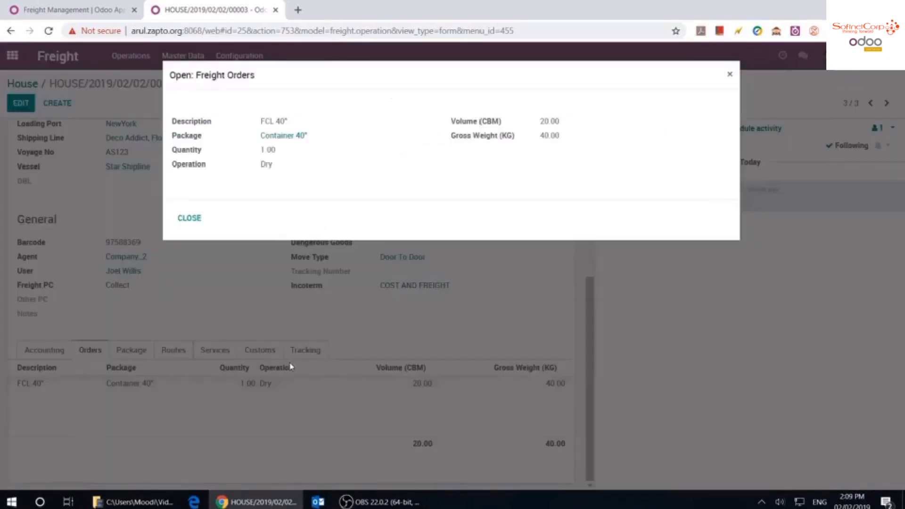
left_click(191, 218)
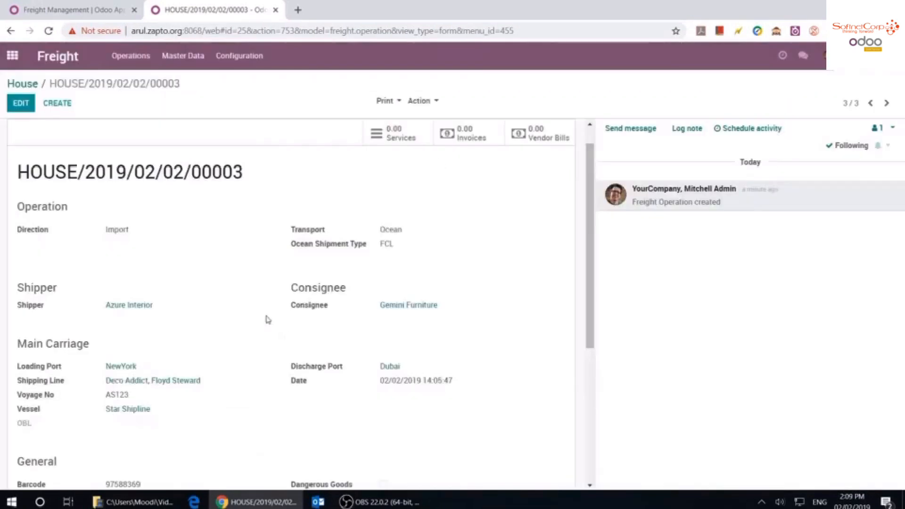
Edit the shipment and generate its packages from the orders
scroll(263, 331, "down", 4)
left_click(144, 399)
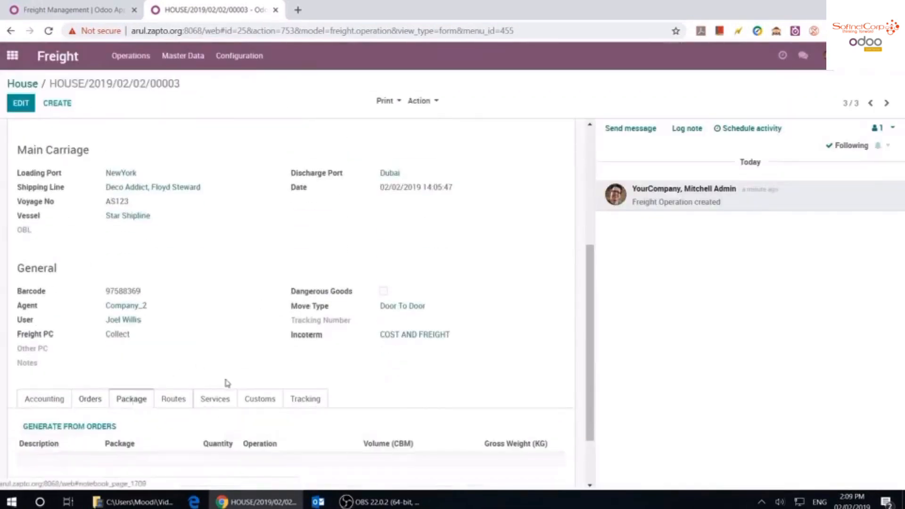
scroll(236, 383, "down", 2)
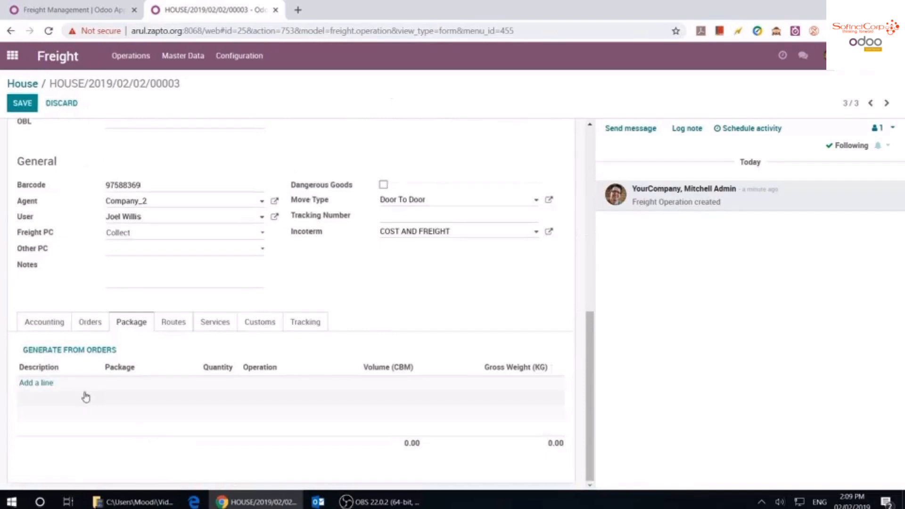
left_click(76, 354)
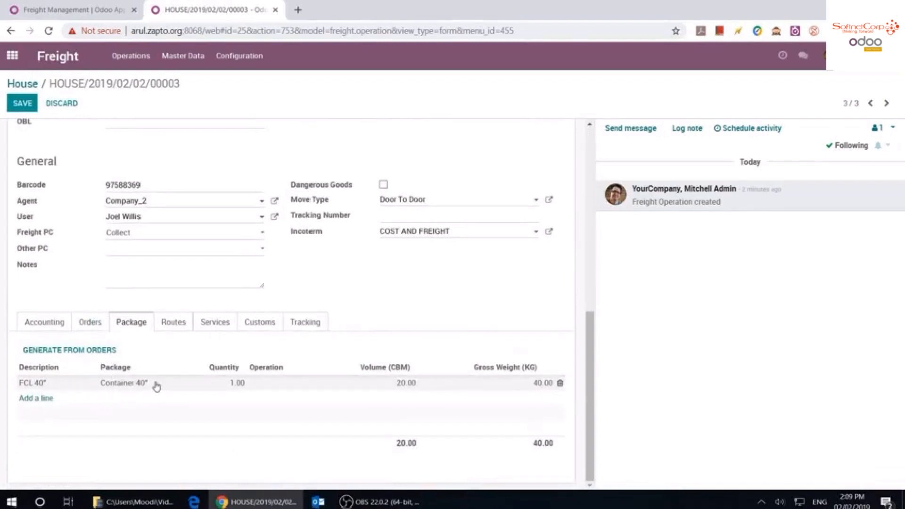
Open the generated FCL 40" package and add an item line described as 20 tables with the Tables package
left_click(264, 386)
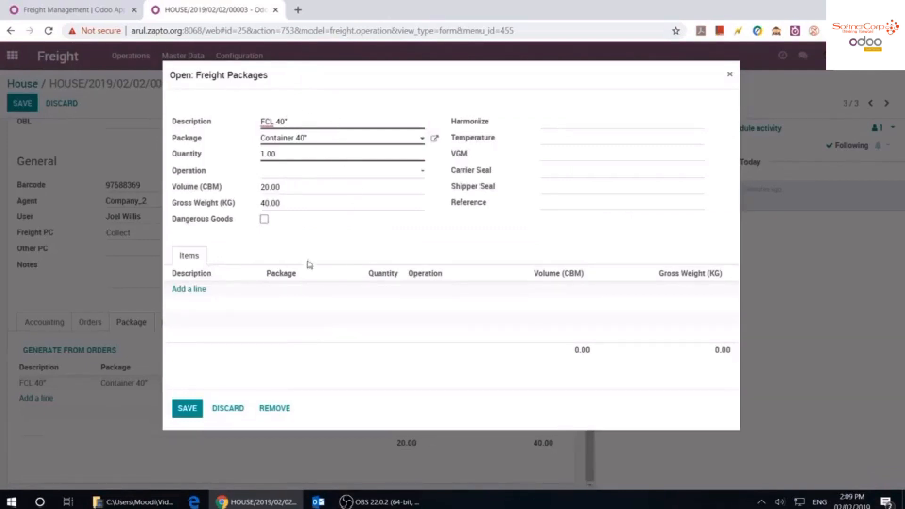
left_click(202, 290)
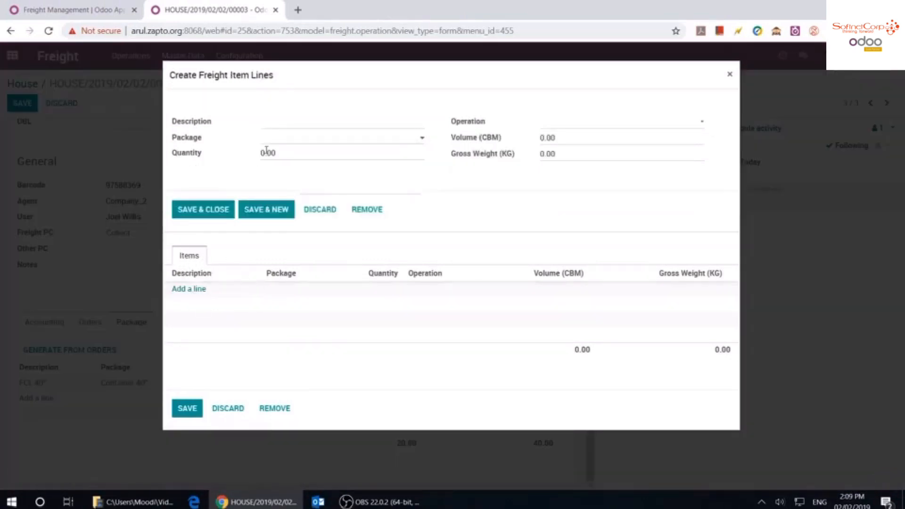
left_click(307, 141)
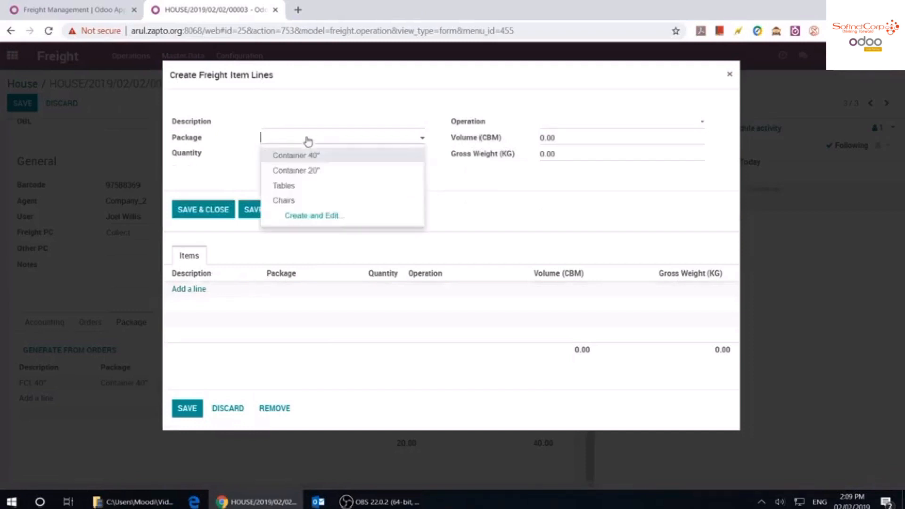
left_click(307, 141)
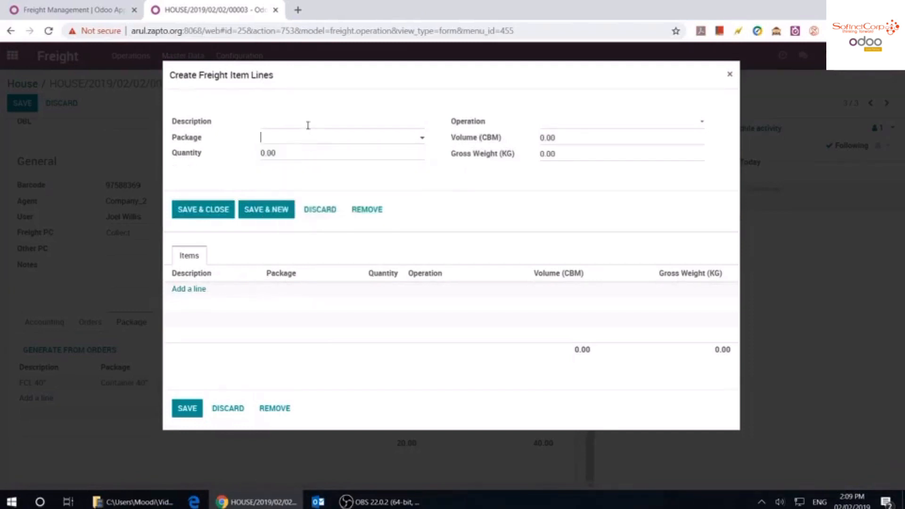
left_click(307, 125)
type("20 tables")
left_click(304, 141)
left_click(289, 186)
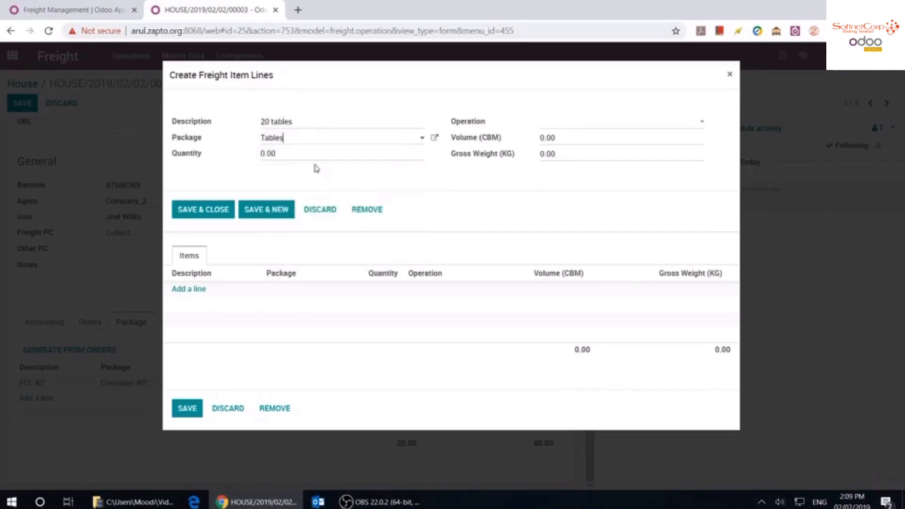
Set the tables item to quantity 20, operation Dry, volume 3 CBM and gross weight 2 kg, and save the item line
key("Tab")
type("20")
left_click(575, 125)
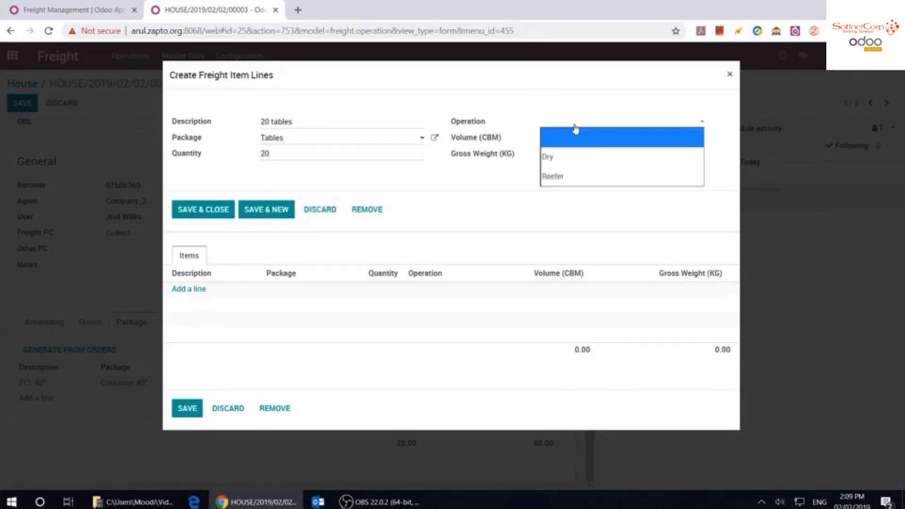
left_click(576, 158)
left_click(501, 140)
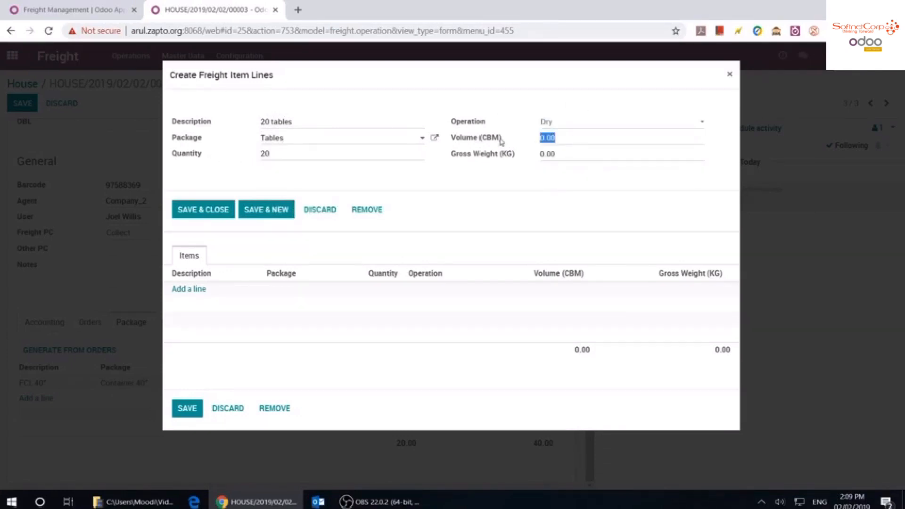
type("3")
key("Tab")
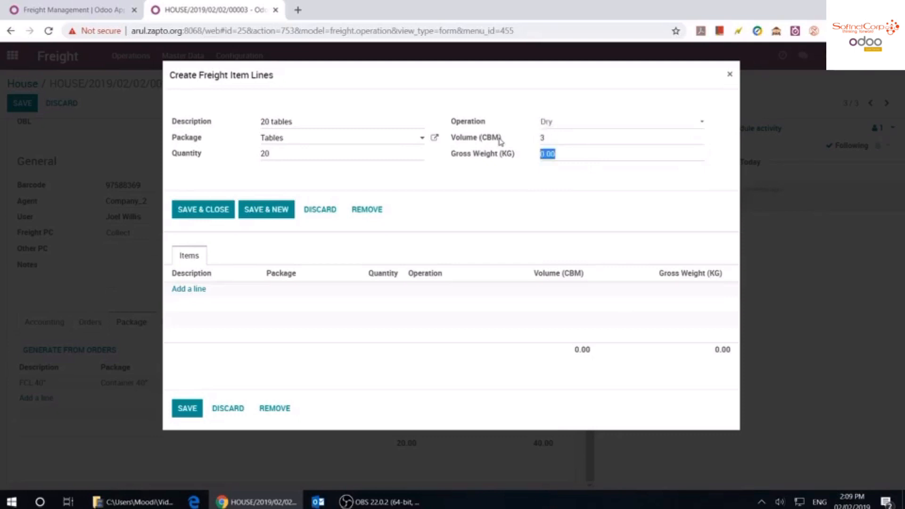
type("2")
left_click(193, 210)
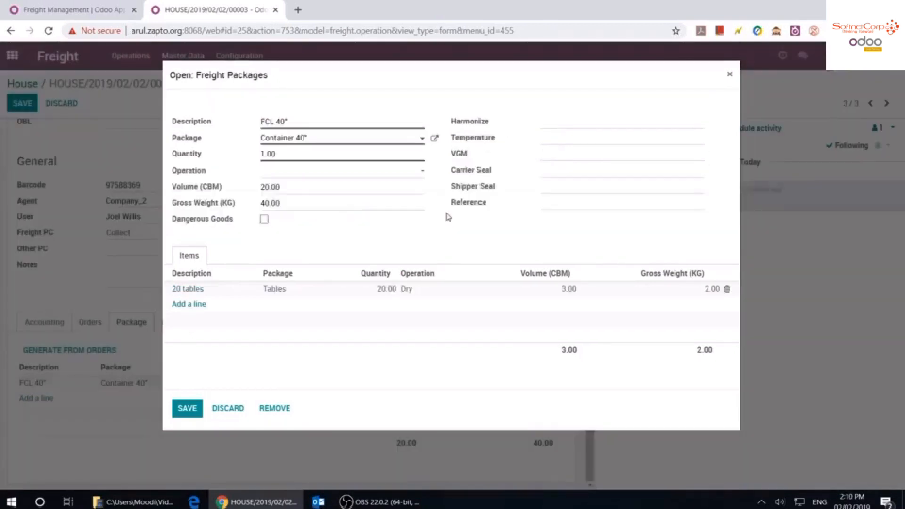
Add a second item line with the Chairs package, description 20 and quantity 20
left_click(186, 304)
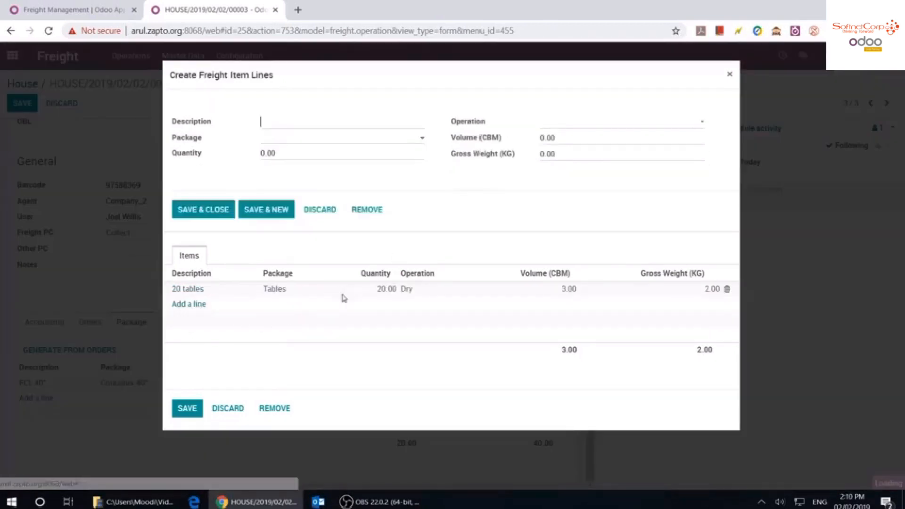
left_click(296, 142)
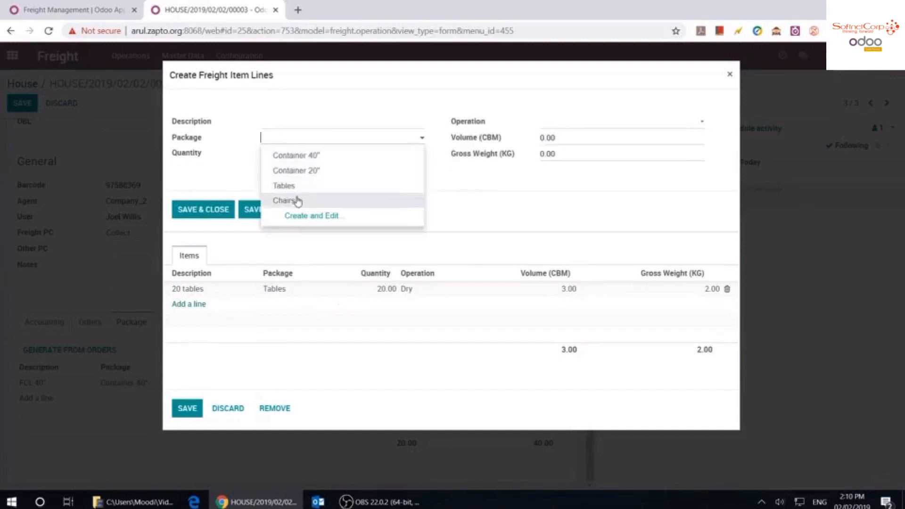
left_click(297, 200)
left_click(314, 120)
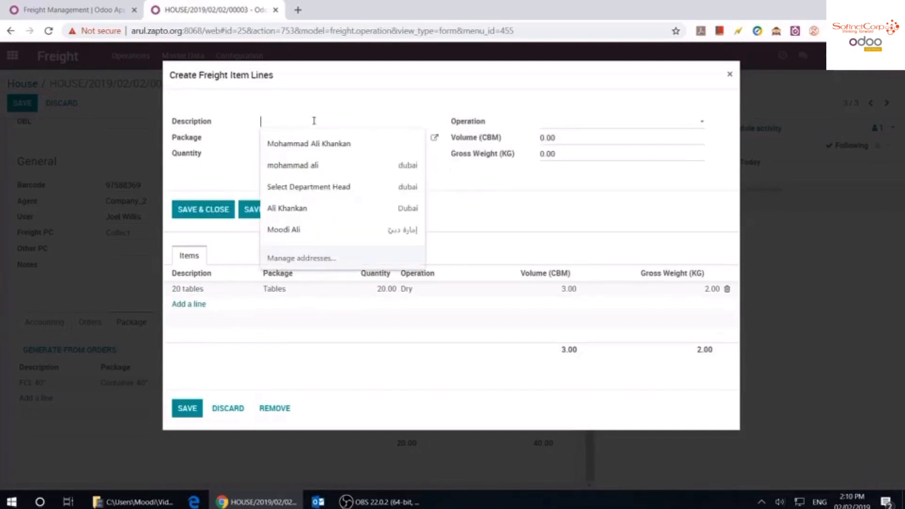
type("20")
left_click(292, 158)
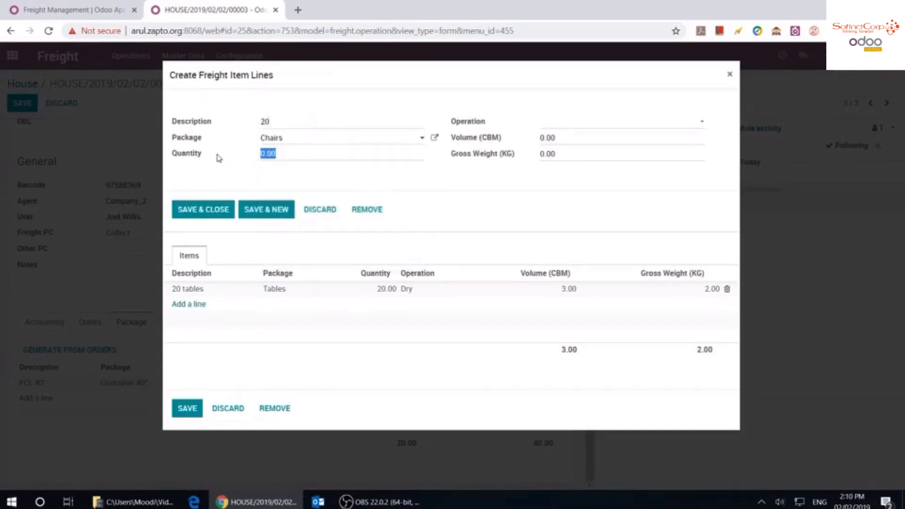
type("20")
Set the chairs item to operation Dry, volume 3 CBM and gross weight 1 kg, and save the item, the package and the shipment
left_click(584, 122)
left_click(594, 155)
left_click(593, 139)
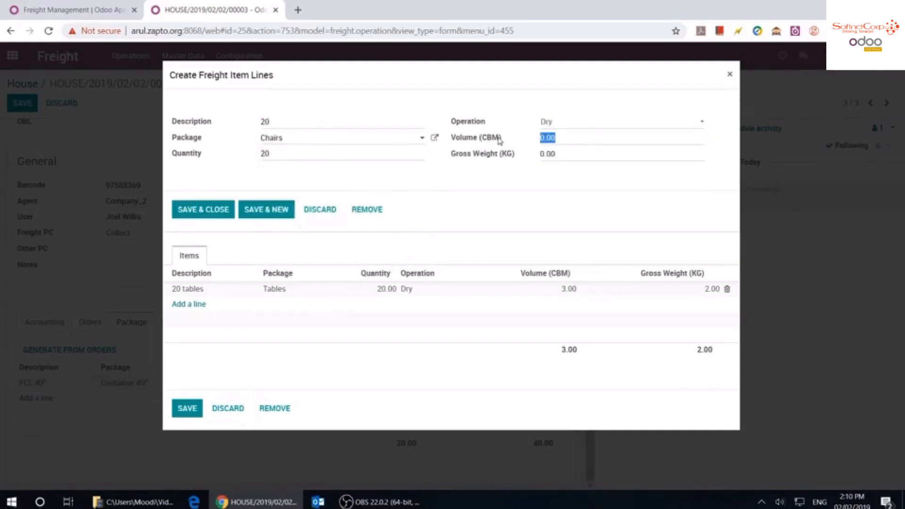
type("3")
key("Tab")
type("1")
left_click(204, 210)
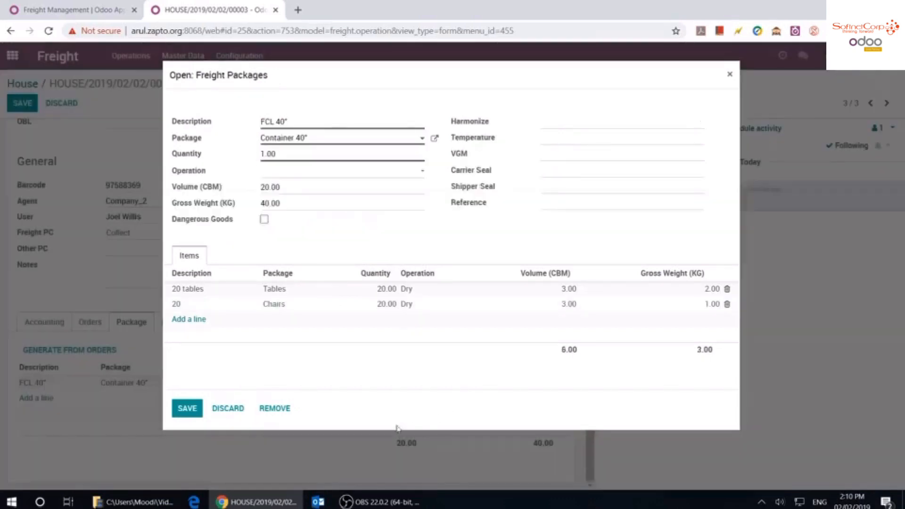
left_click(186, 408)
left_click(30, 111)
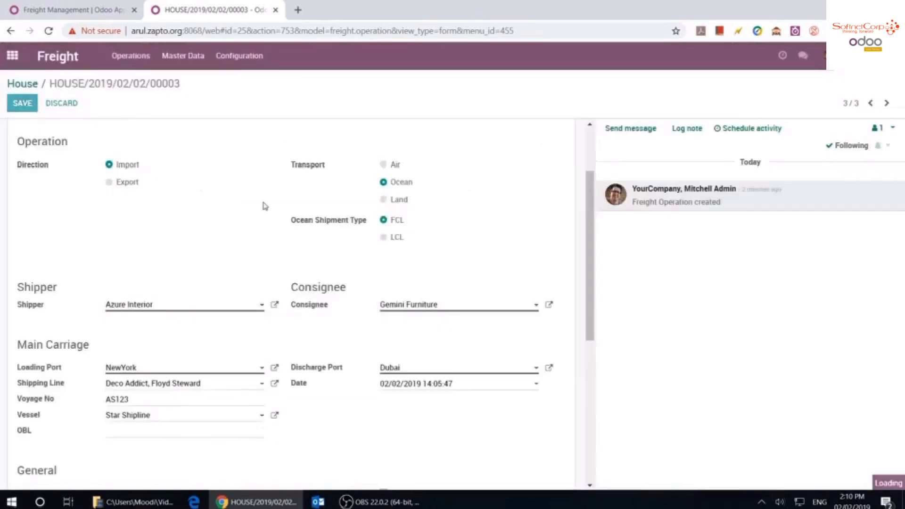
View the items inside the saved FCL 40" package and close its details
scroll(250, 292, "down", 6)
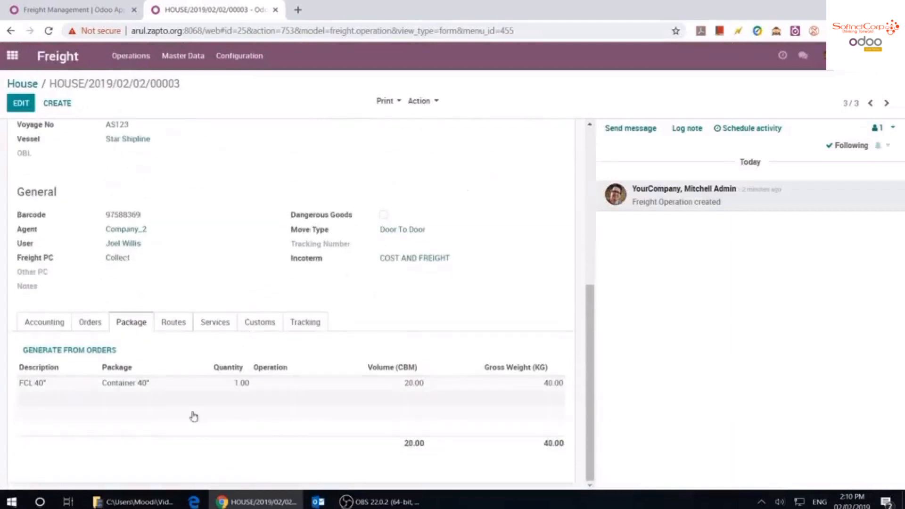
left_click(147, 387)
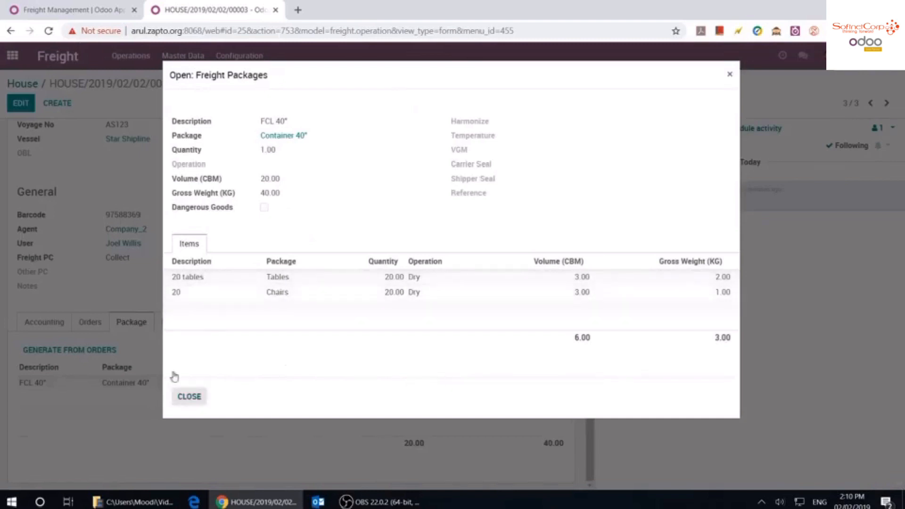
left_click(189, 396)
Return to the House shipments board and view the packages of the import shipment in the In Progress stage
left_click(19, 84)
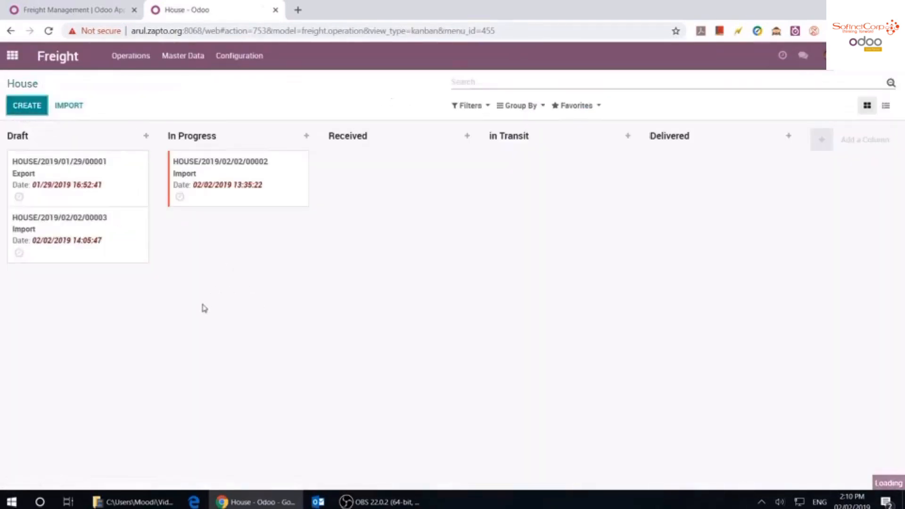
left_click(63, 103)
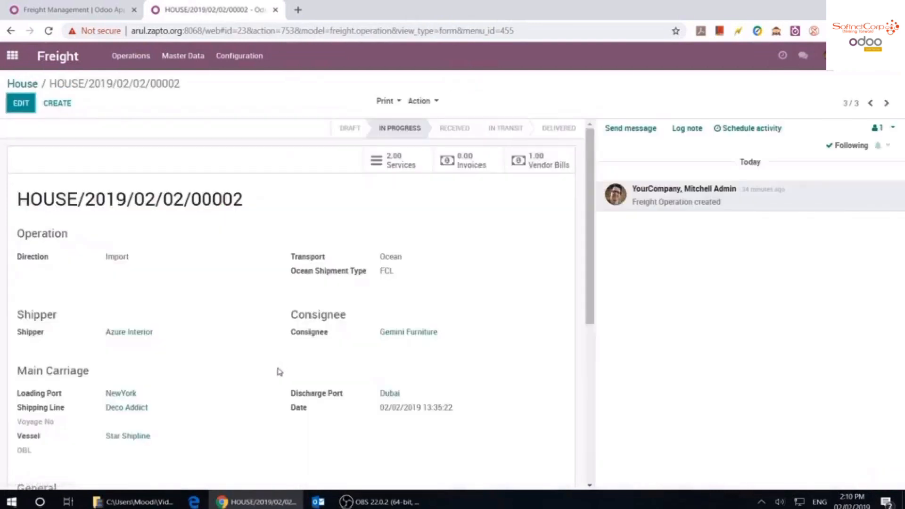
scroll(278, 373, "down", 6)
left_click(131, 325)
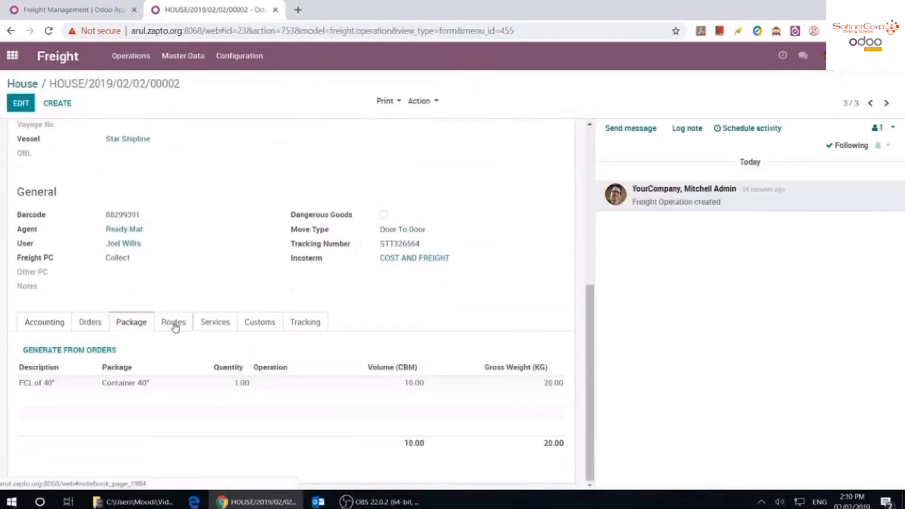
Edit the in-progress shipment, examine the items in its FCL of 40" package, and discard the package and shipment edits
left_click(20, 102)
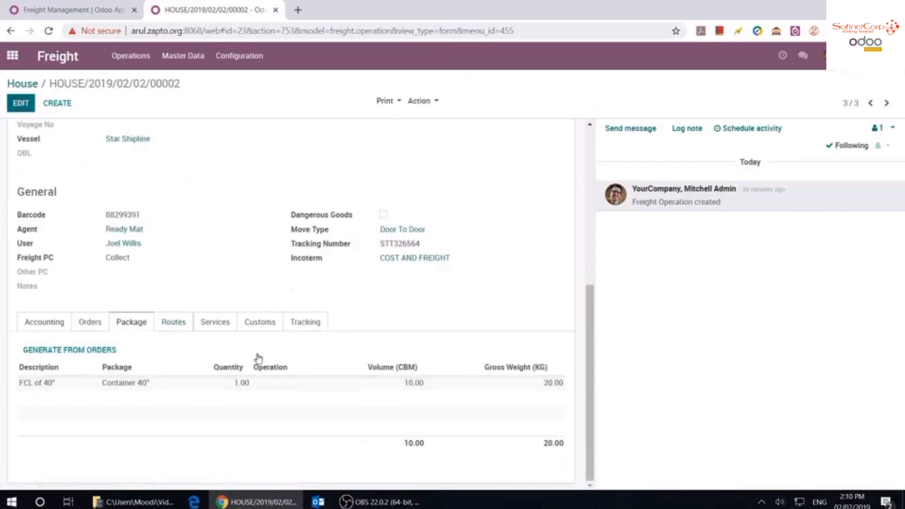
scroll(259, 357, "down", 10)
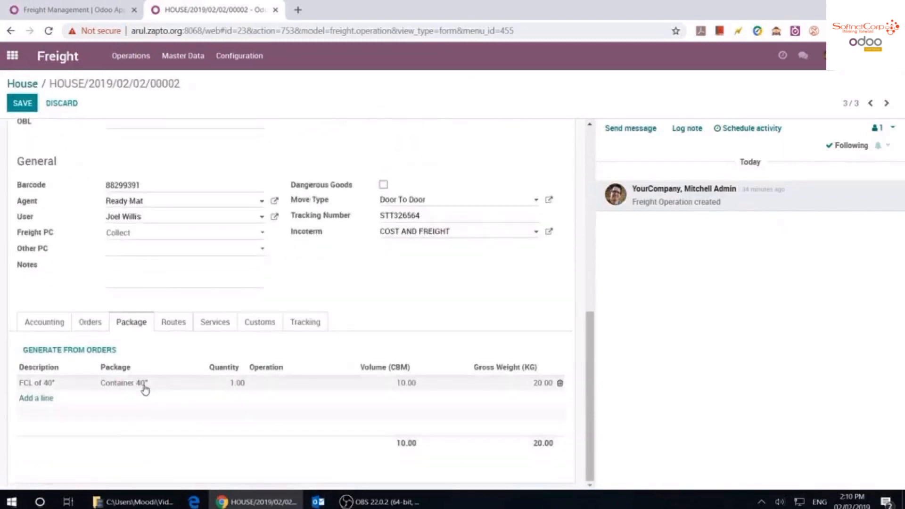
left_click(144, 388)
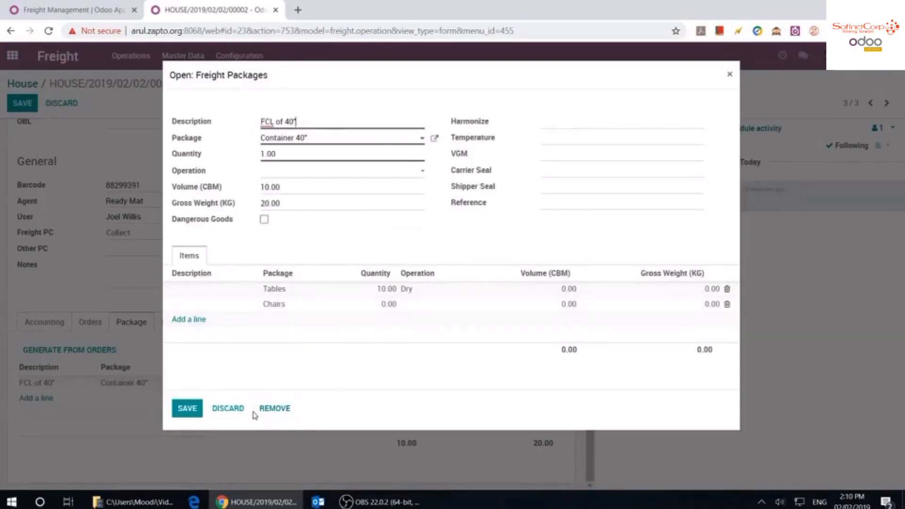
left_click(235, 408)
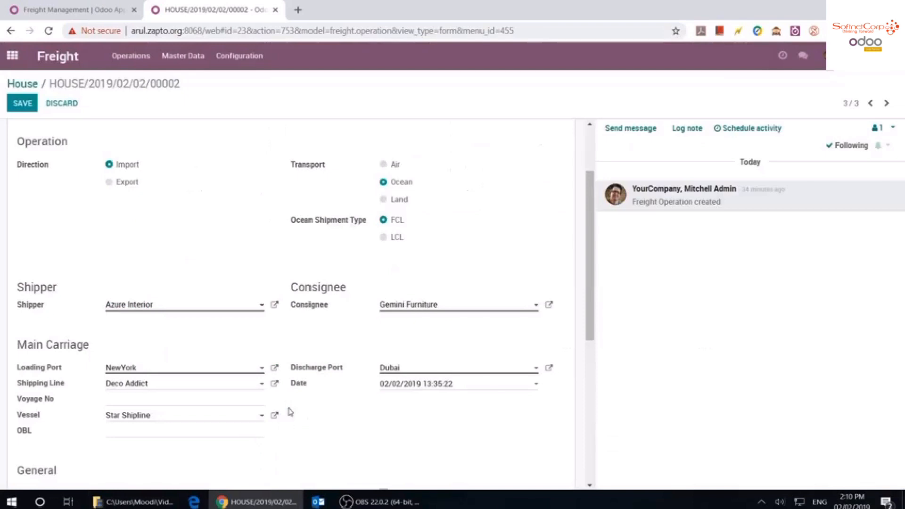
scroll(290, 412, "down", 5)
left_click(63, 103)
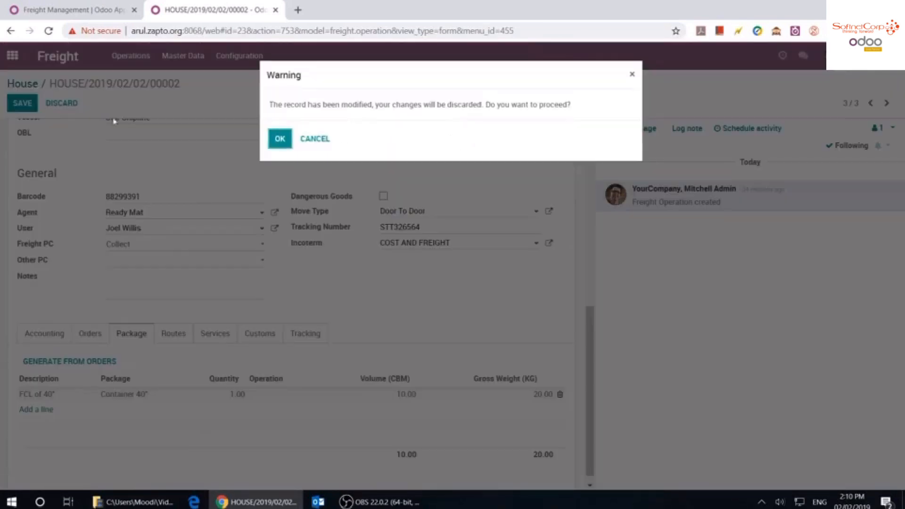
left_click(283, 147)
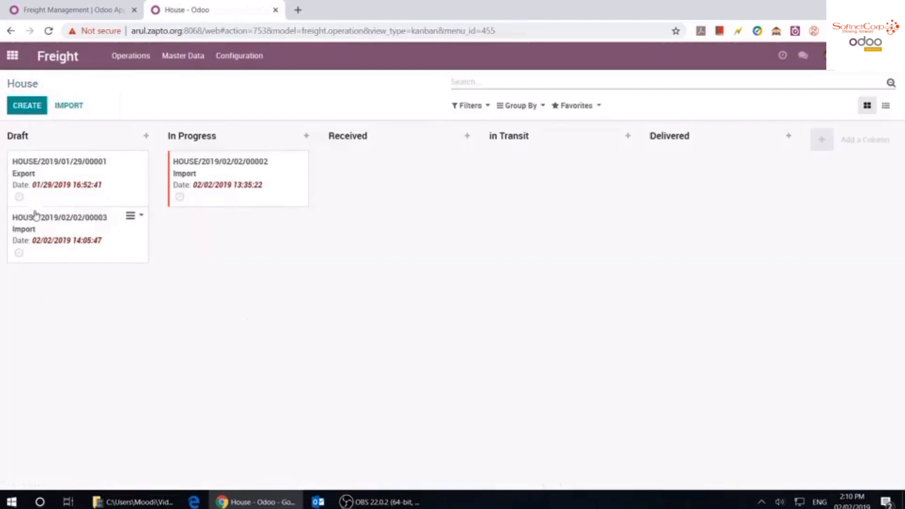
Open the draft export shipment from the House board, look at its packages, and return to the board
left_click(114, 178)
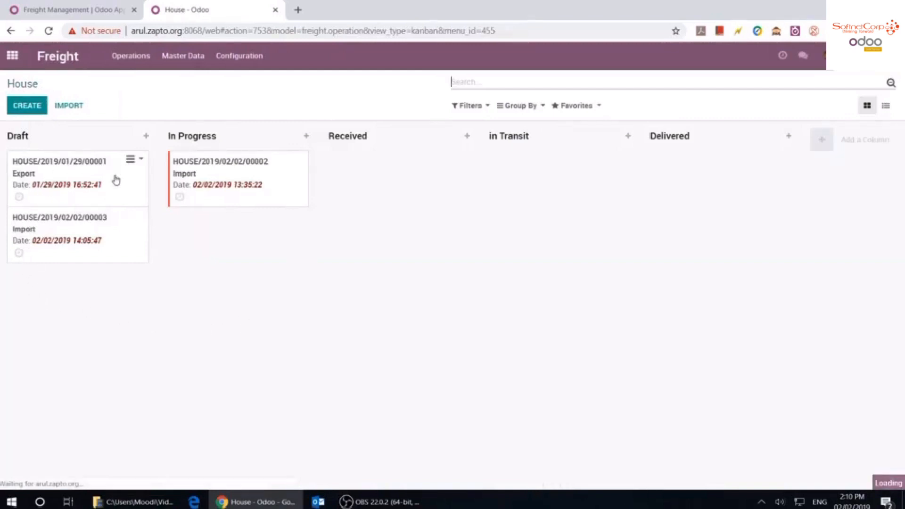
scroll(178, 365, "down", 7)
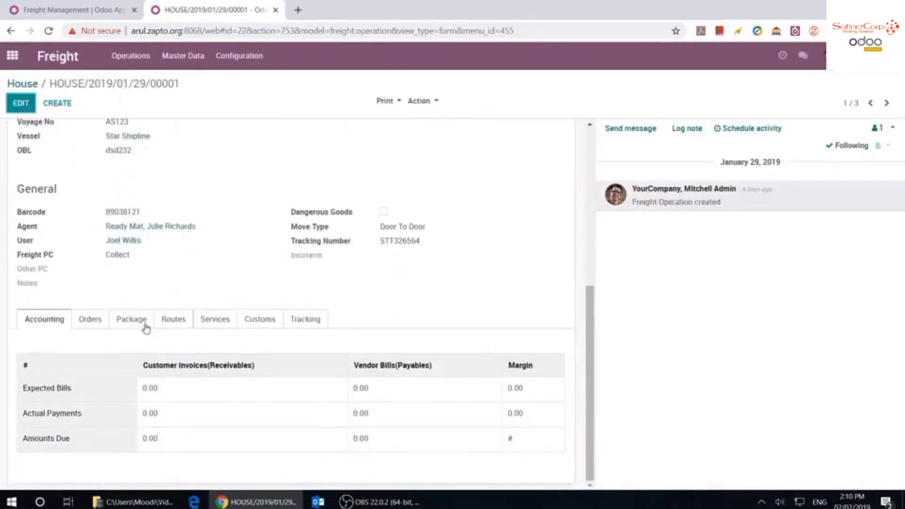
left_click(146, 328)
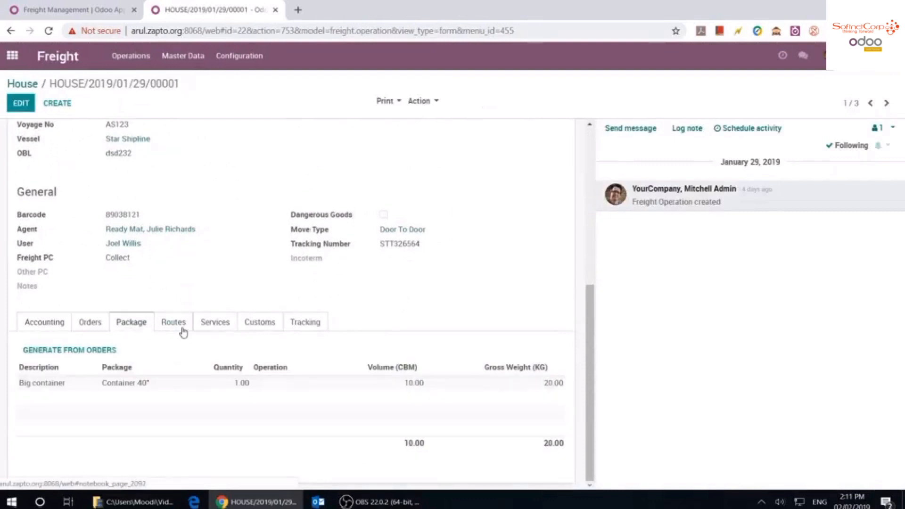
left_click(183, 386)
left_click(186, 397)
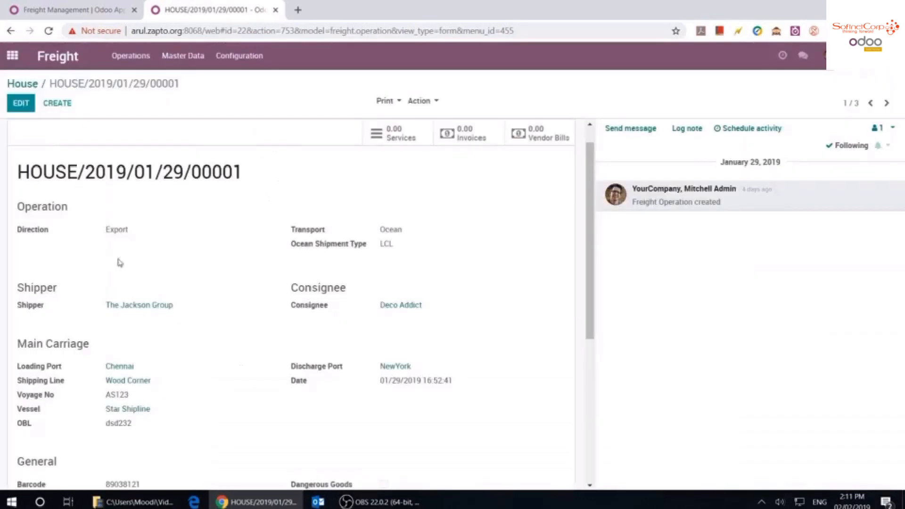
left_click(22, 84)
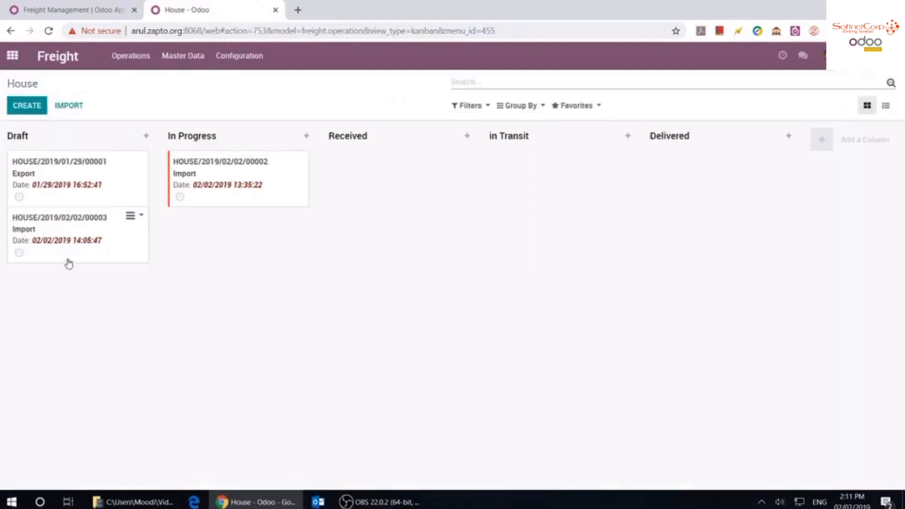
Open the draft import shipment, view the items inside its FCL 40" package, and close the package details
left_click(69, 260)
scroll(157, 349, "down", 7)
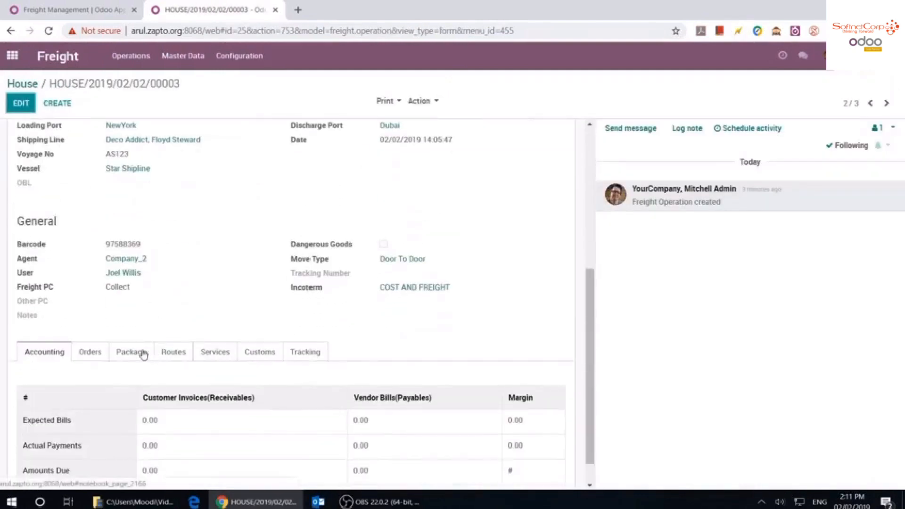
left_click(143, 353)
scroll(149, 358, "down", 1)
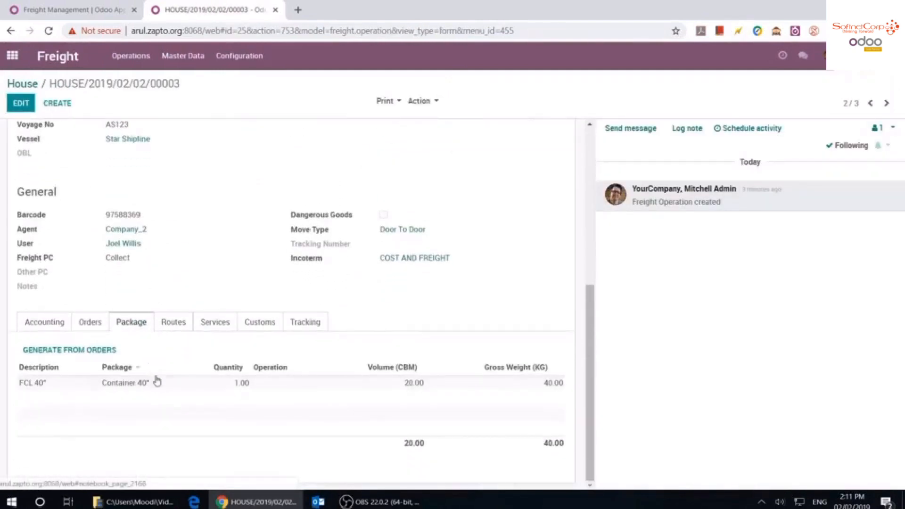
left_click(155, 382)
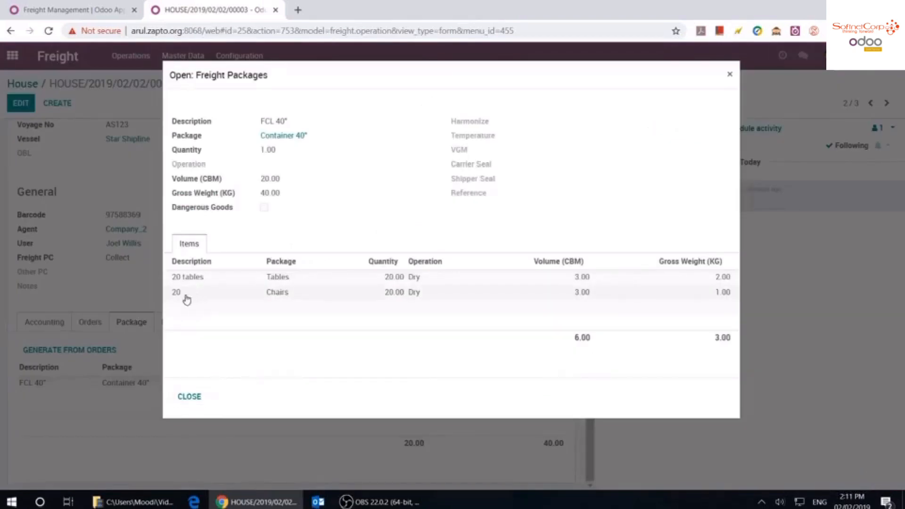
left_click(188, 396)
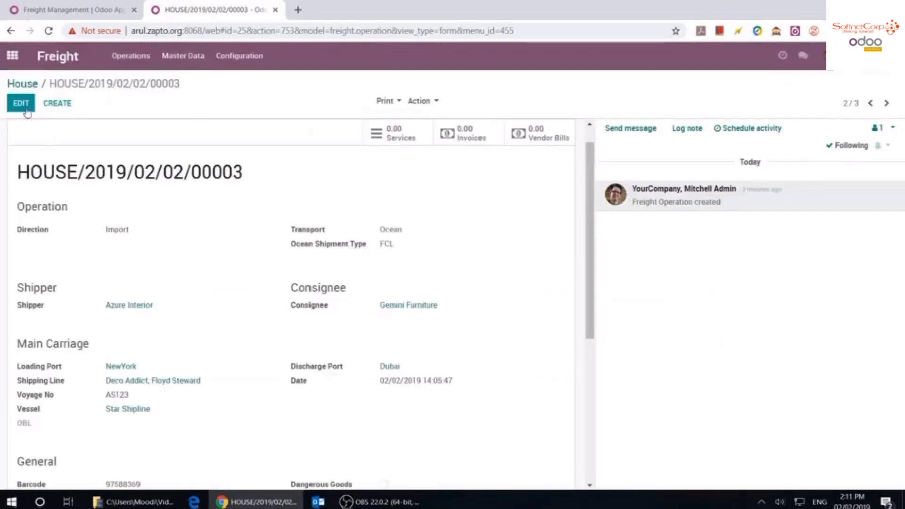
Edit the draft import shipment so the Chairs item in its FCL 40" package is described as "20 chairs", and save the shipment
scroll(210, 333, "down", 4)
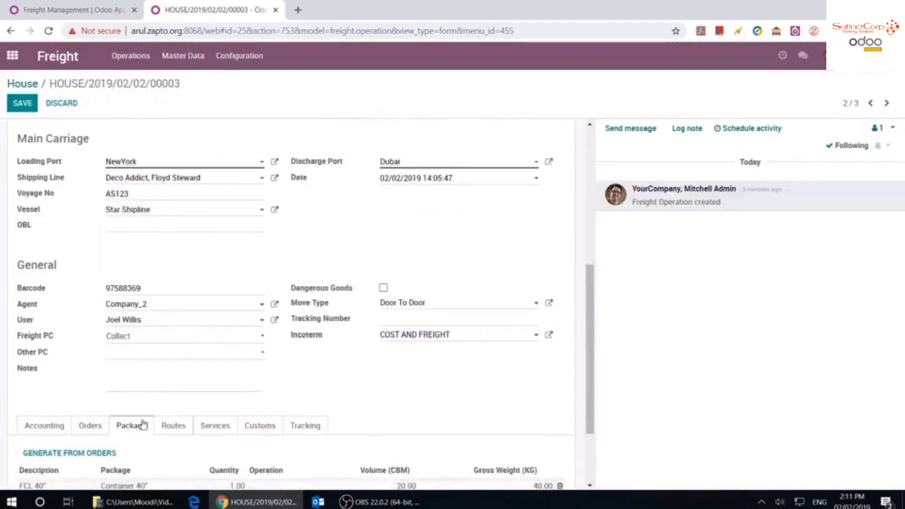
scroll(146, 440, "down", 2)
left_click(202, 383)
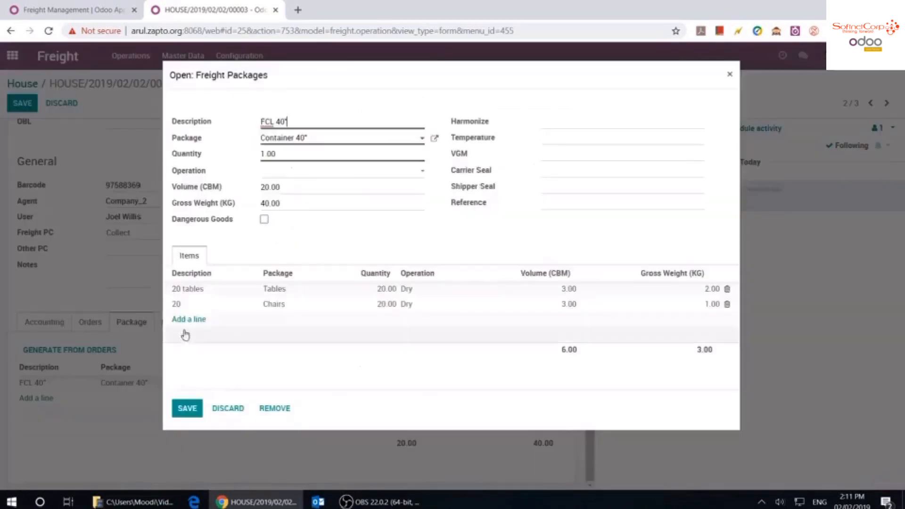
left_click(210, 306)
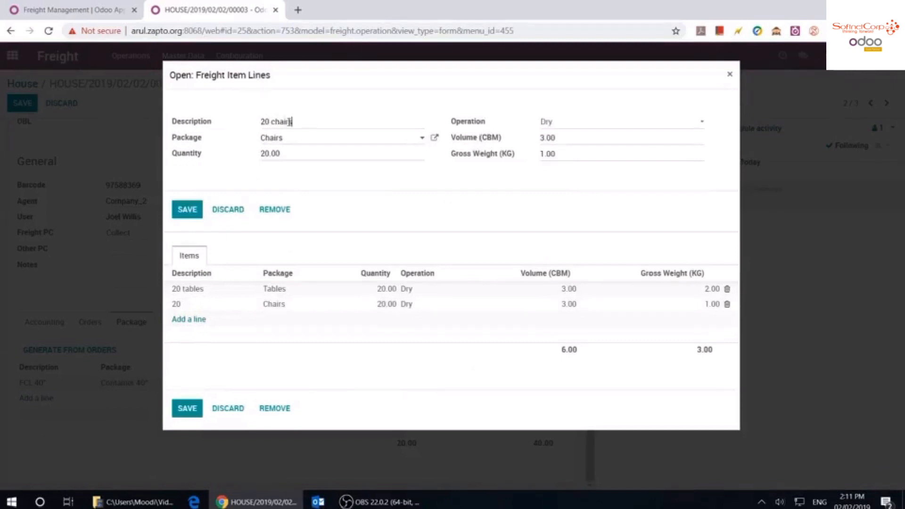
left_click(188, 209)
left_click(191, 411)
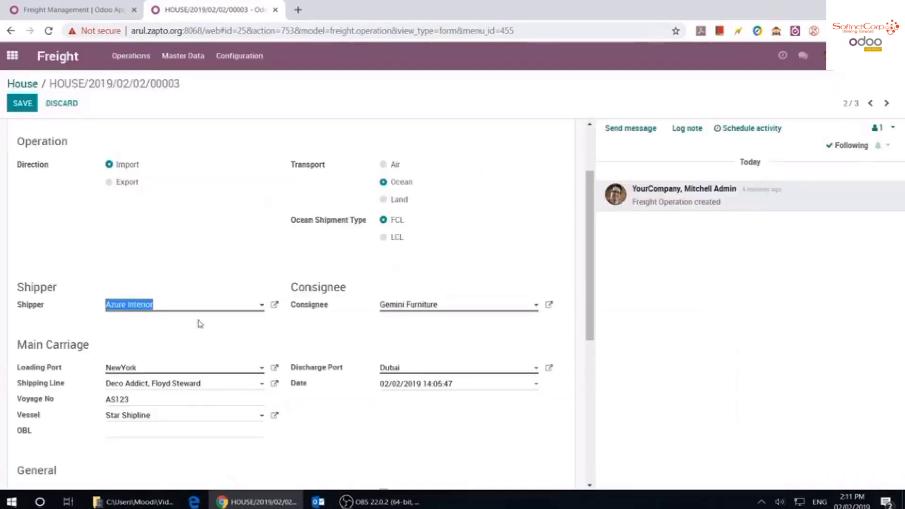
left_click(22, 102)
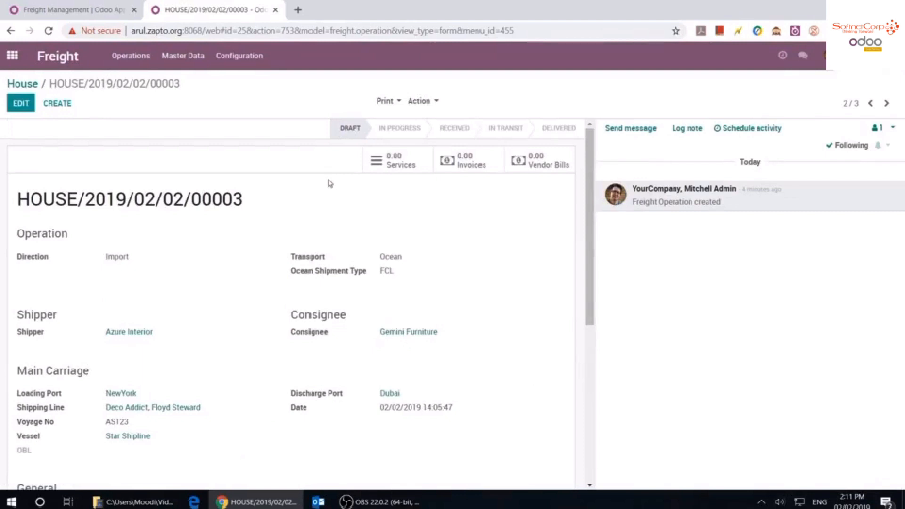
Return to the House shipments board and look through the stages and the options available for the Received stage
left_click(24, 83)
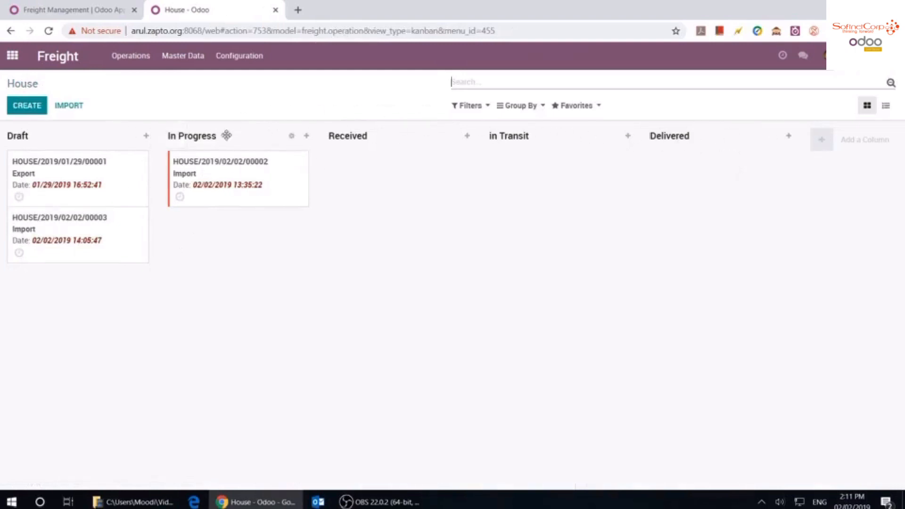
left_click_drag(375, 137, 402, 142)
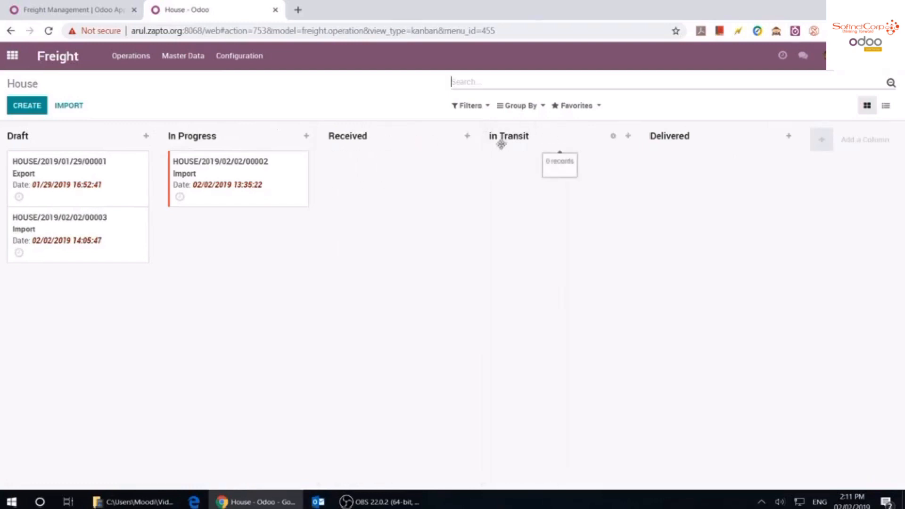
left_click_drag(501, 143, 566, 142)
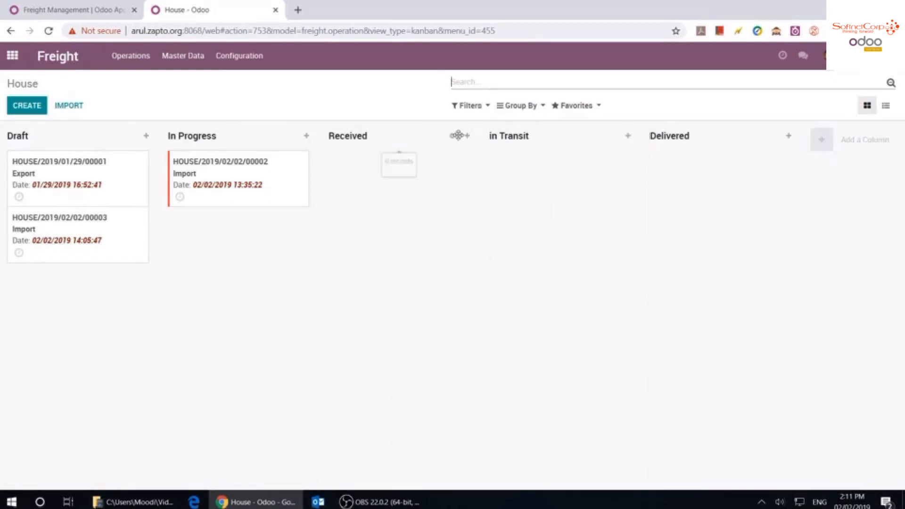
left_click(452, 136)
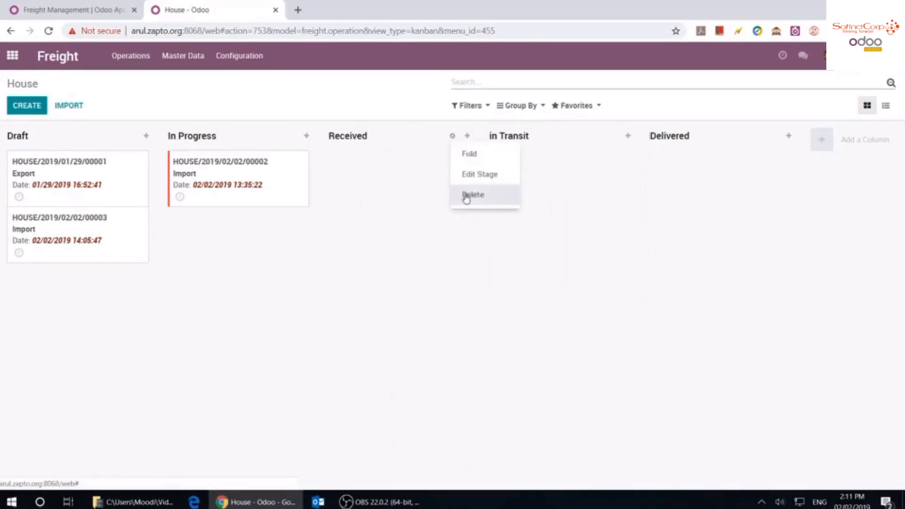
left_click(362, 92)
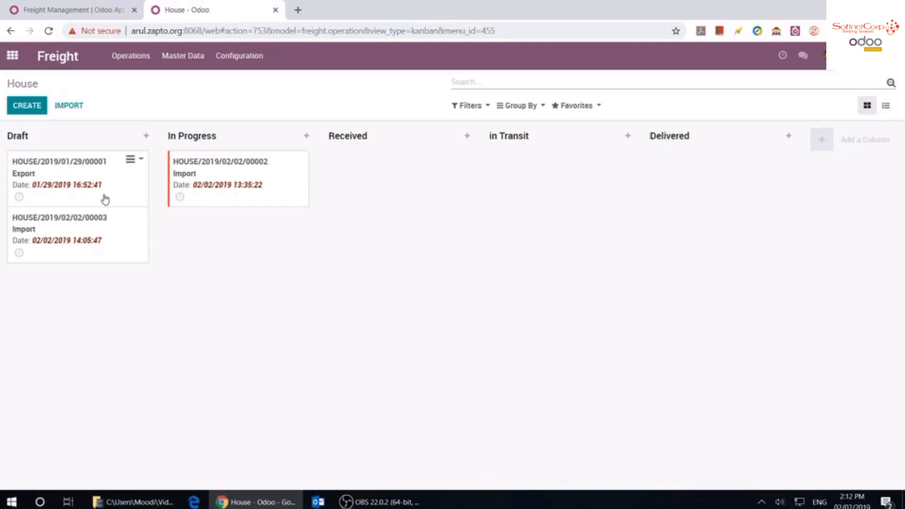
Move the draft export shipment to the In Progress stage and mark its card yellow
left_click_drag(105, 200, 256, 252)
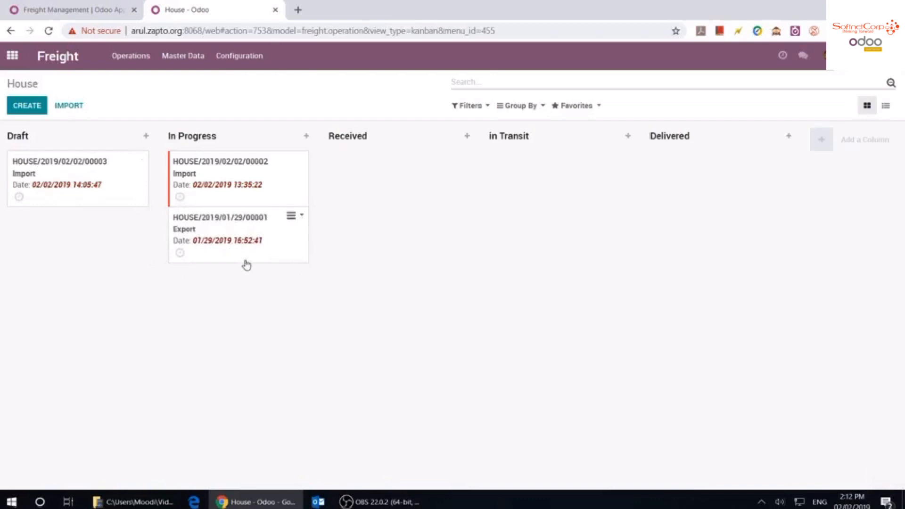
left_click(292, 215)
left_click(300, 275)
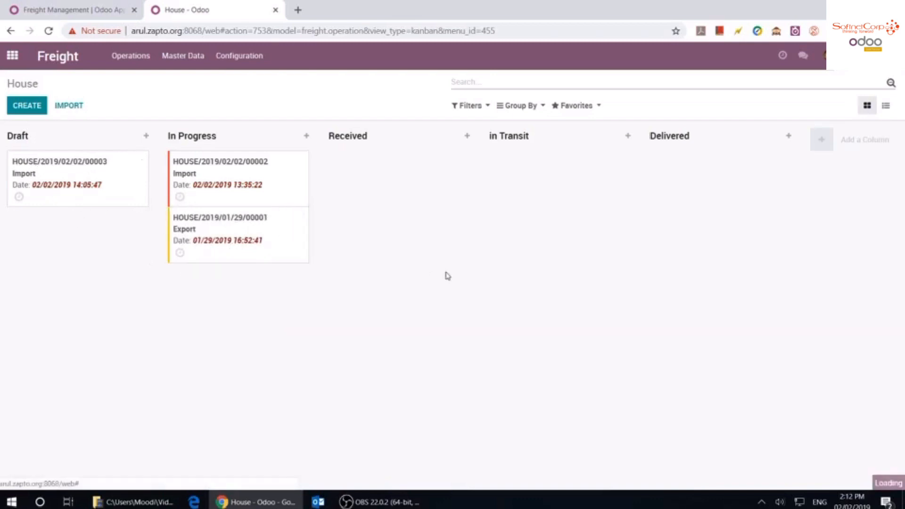
Check the export shipment's planned activities, review its package, route and accounting details, and return to the House board
left_click(180, 255)
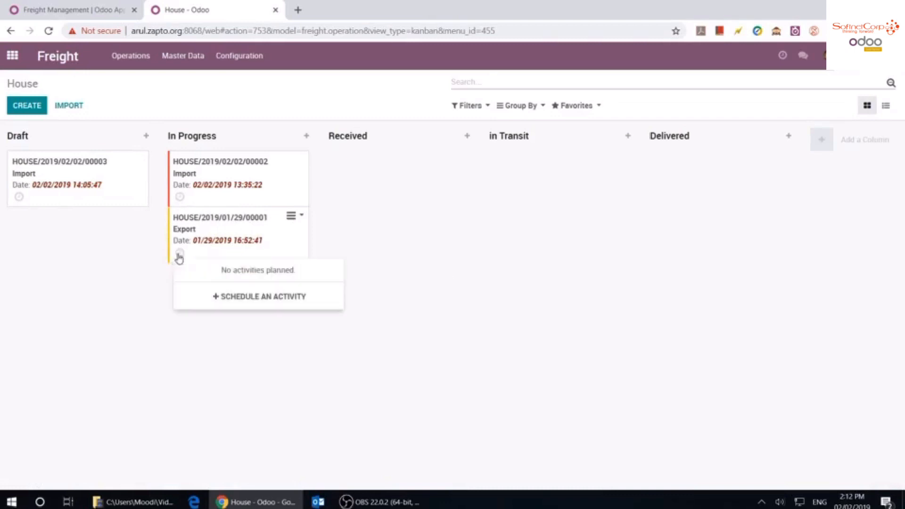
left_click(282, 248)
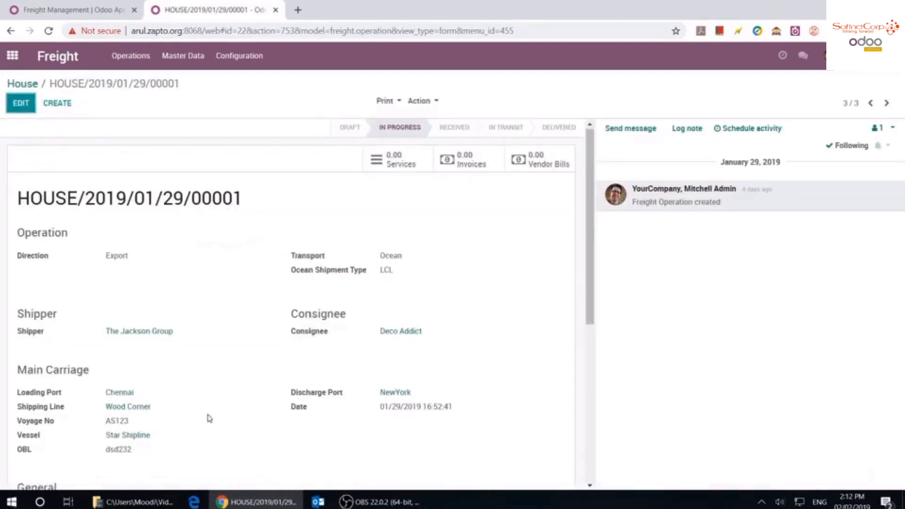
scroll(210, 418, "down", 6)
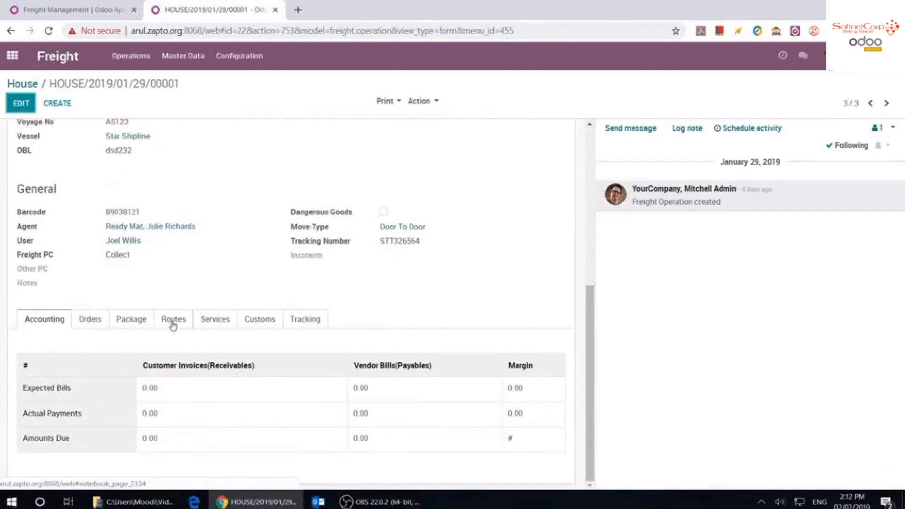
left_click(131, 322)
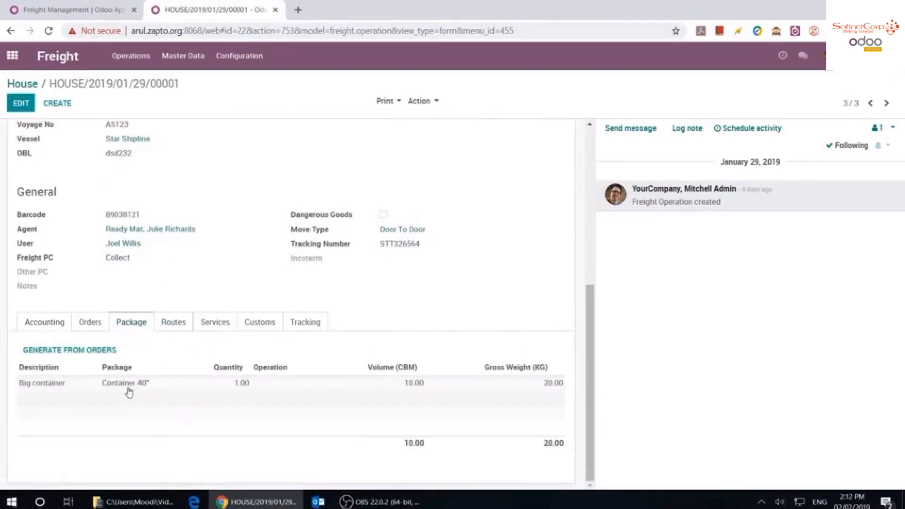
left_click(172, 328)
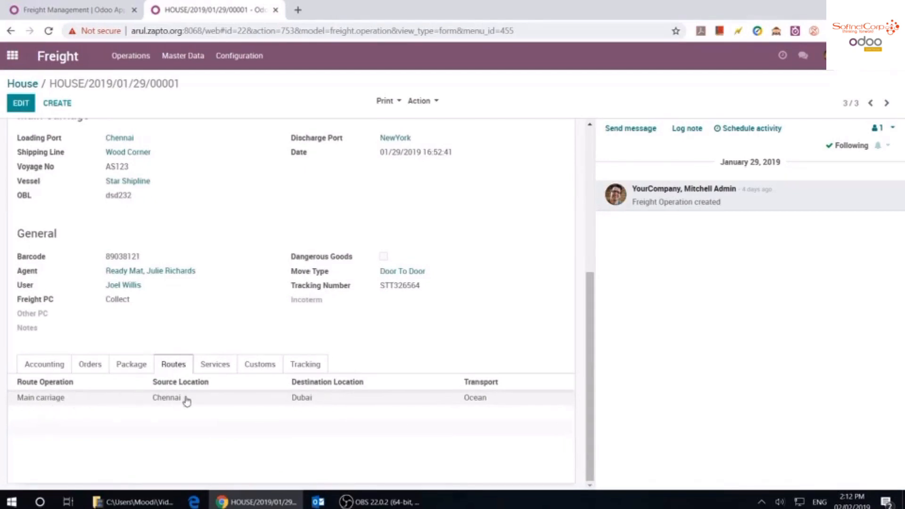
left_click(48, 365)
scroll(154, 387, "down", 1)
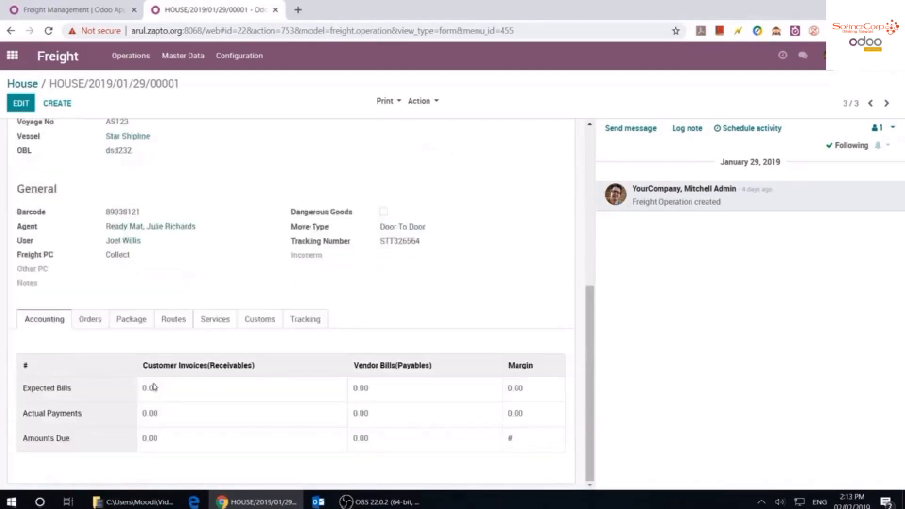
scroll(148, 379, "up", 6)
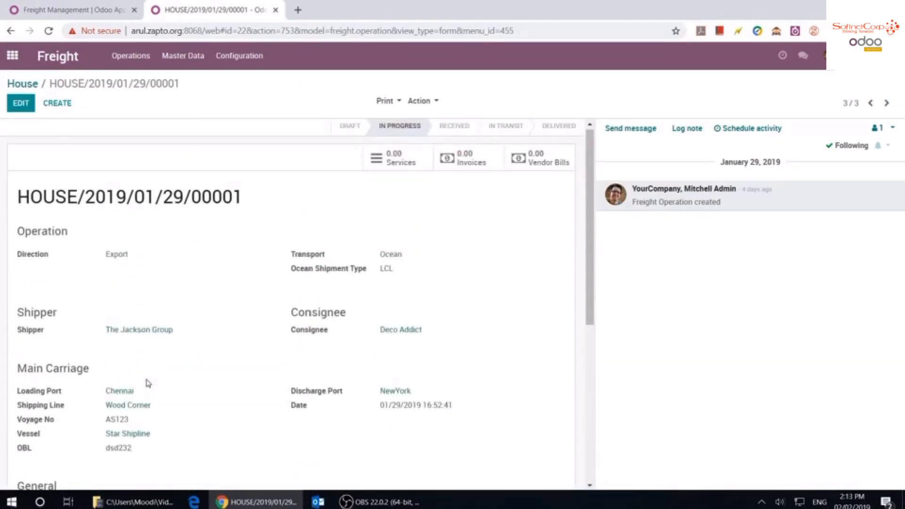
left_click(20, 82)
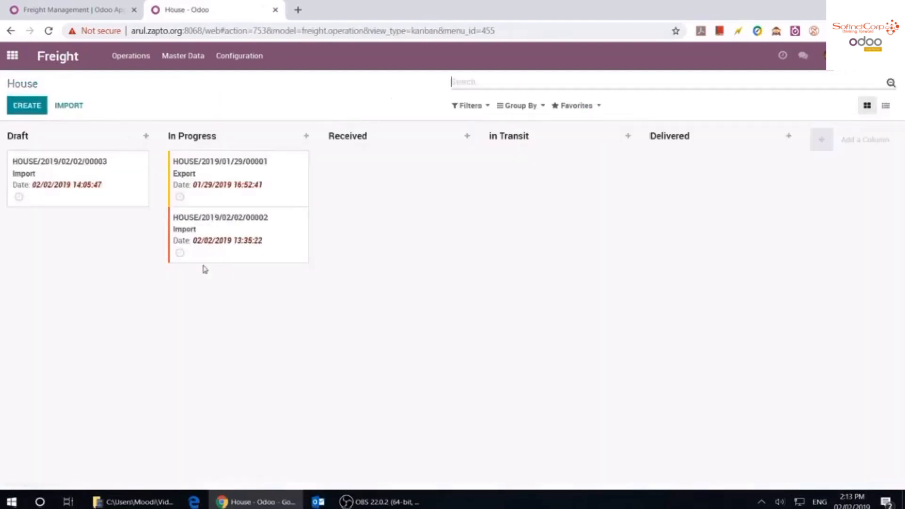
Check the route of the remaining draft import shipment, and move that shipment to the In Progress stage on the House board
left_click(80, 181)
scroll(247, 384, "down", 6)
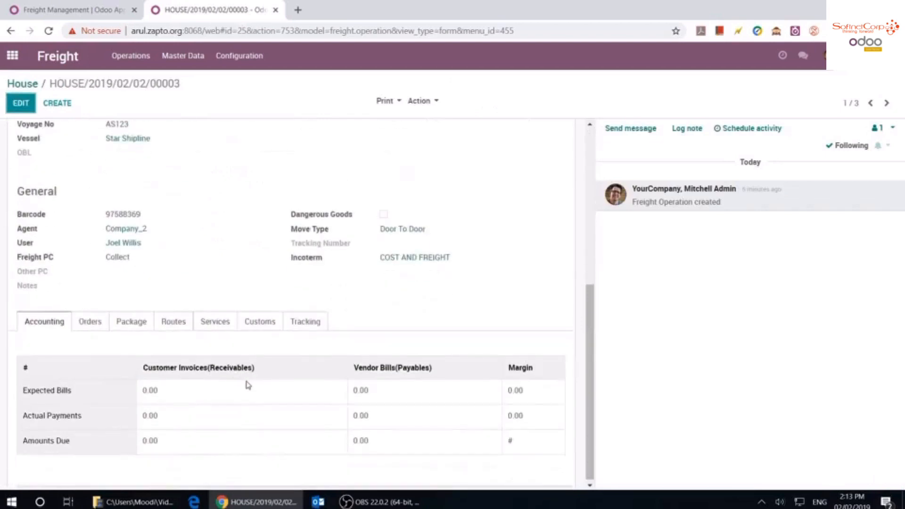
left_click(181, 327)
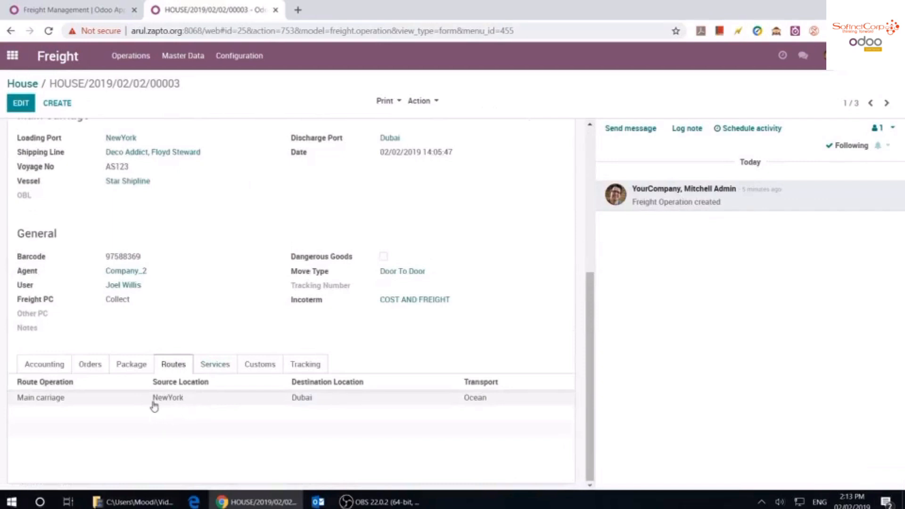
double_click(162, 84)
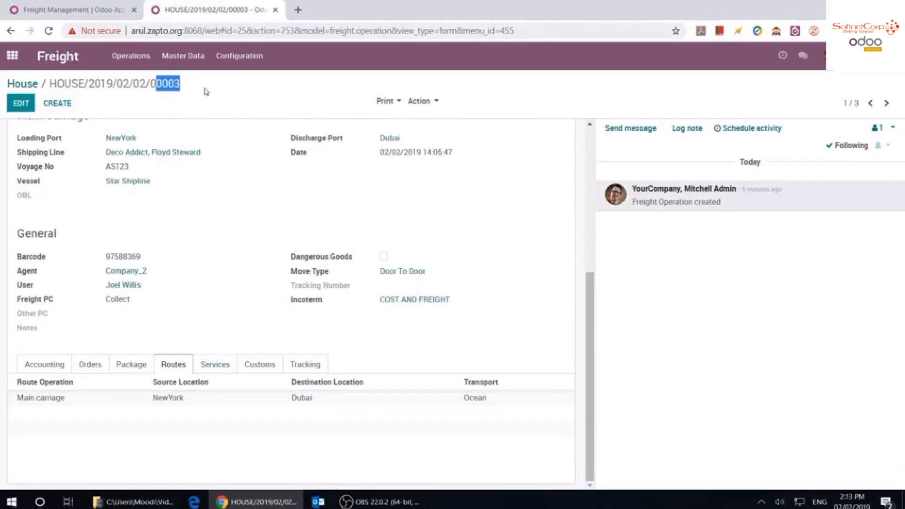
left_click(150, 87)
left_click(26, 82)
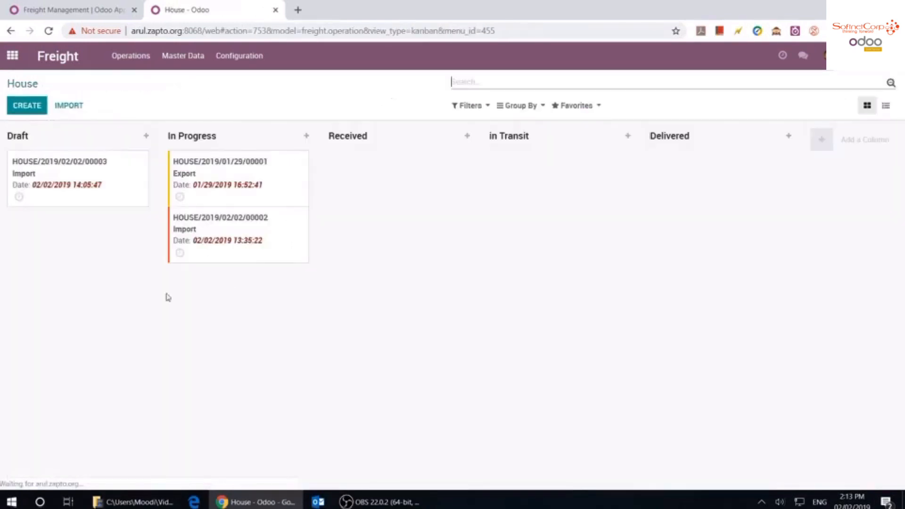
left_click_drag(75, 211, 259, 303)
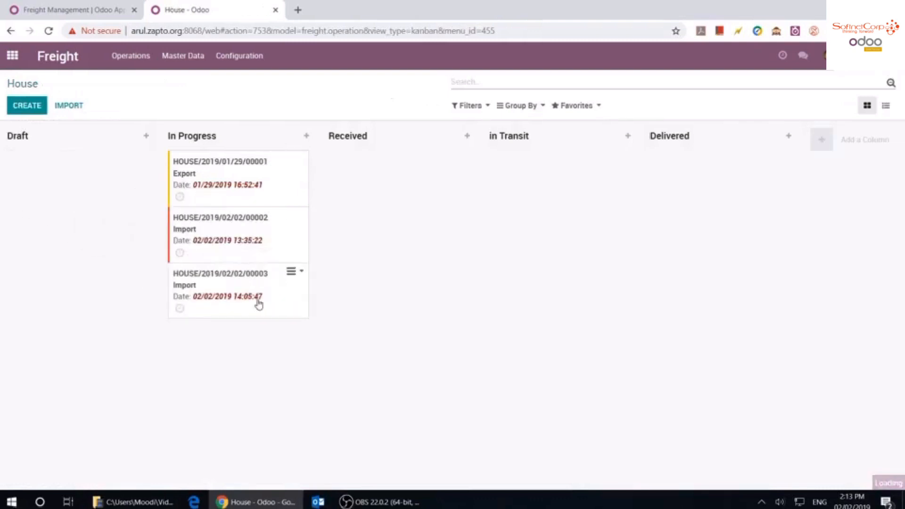
Open the import shipment dated 02/02/2019 14:05:47 and examine its routes, main carriage and accounting details
left_click(283, 312)
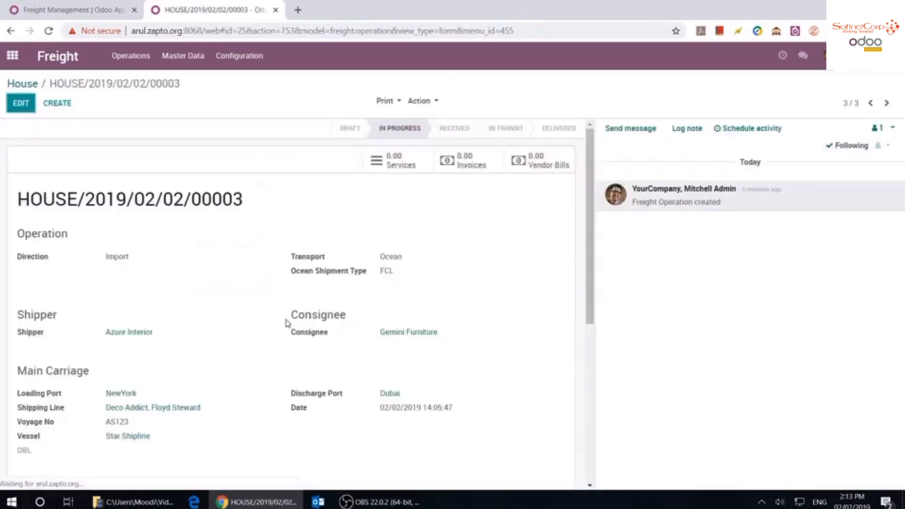
scroll(289, 333, "down", 5)
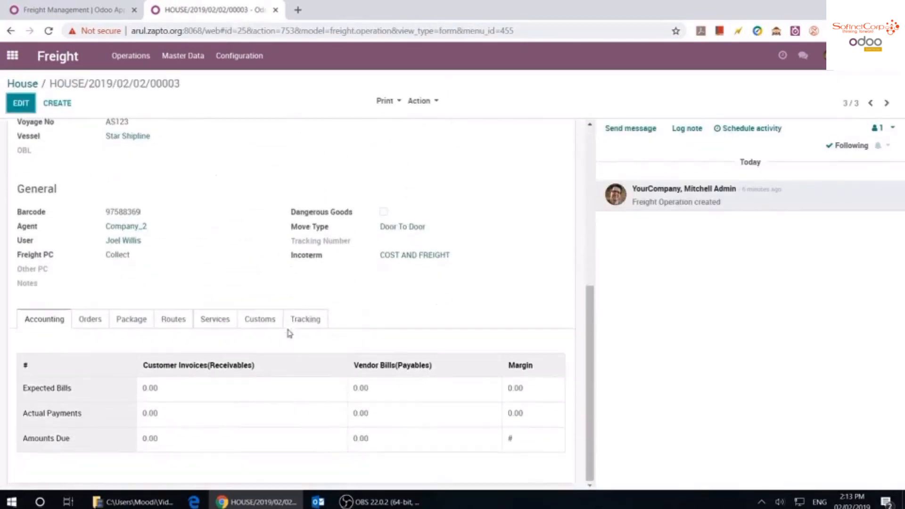
left_click(174, 321)
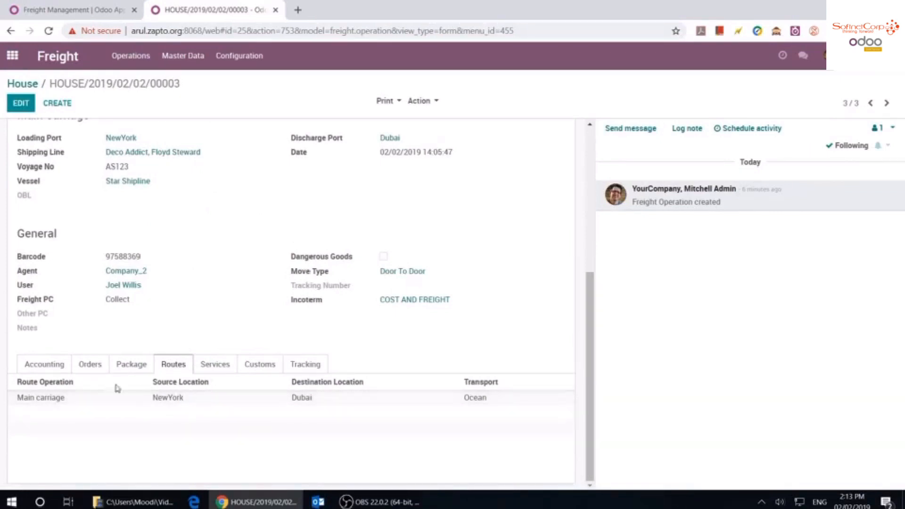
left_click(53, 366)
scroll(53, 370, "down", 1)
scroll(213, 263, "up", 5)
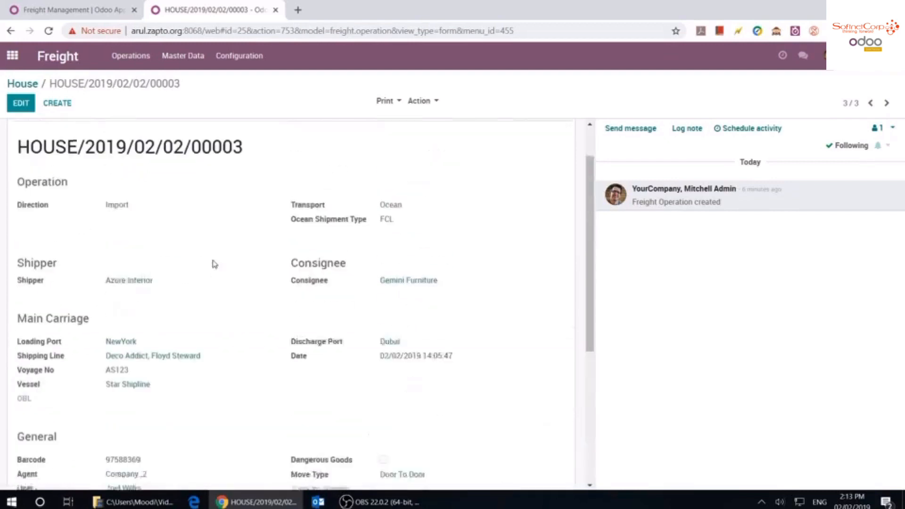
scroll(213, 263, "up", 1)
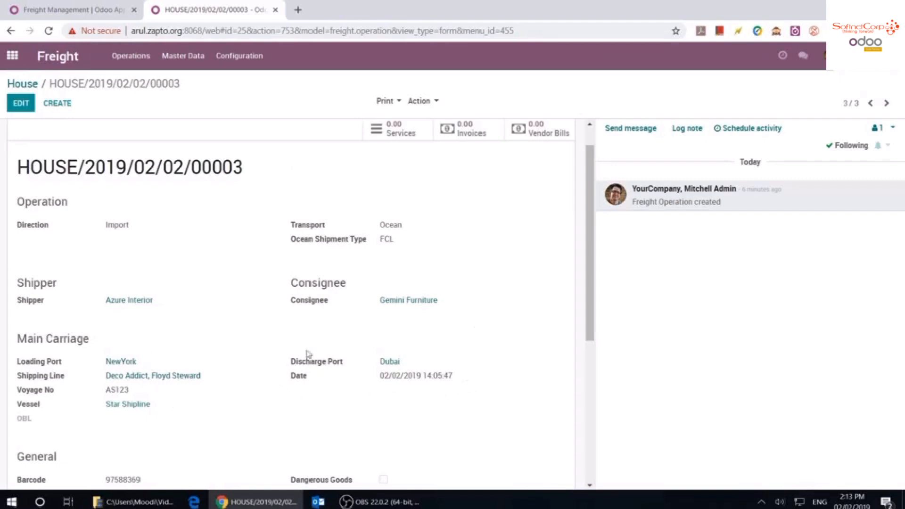
scroll(326, 399, "down", 5)
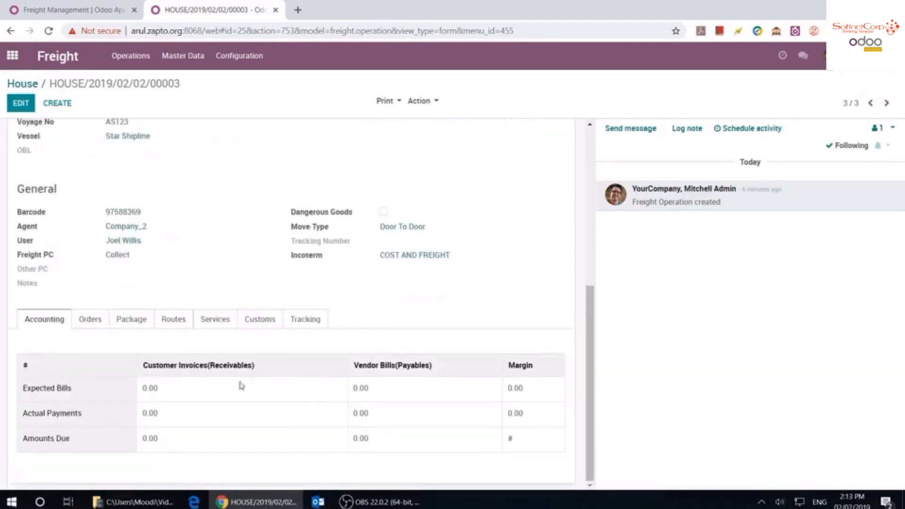
Edit the import shipment's routes and start a new route of type Pickup with Land transport
left_click(189, 323)
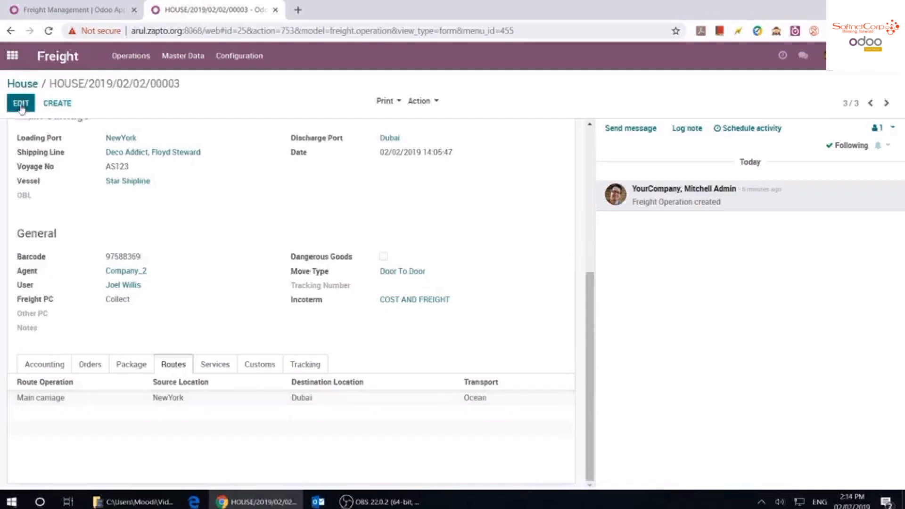
scroll(255, 398, "down", 7)
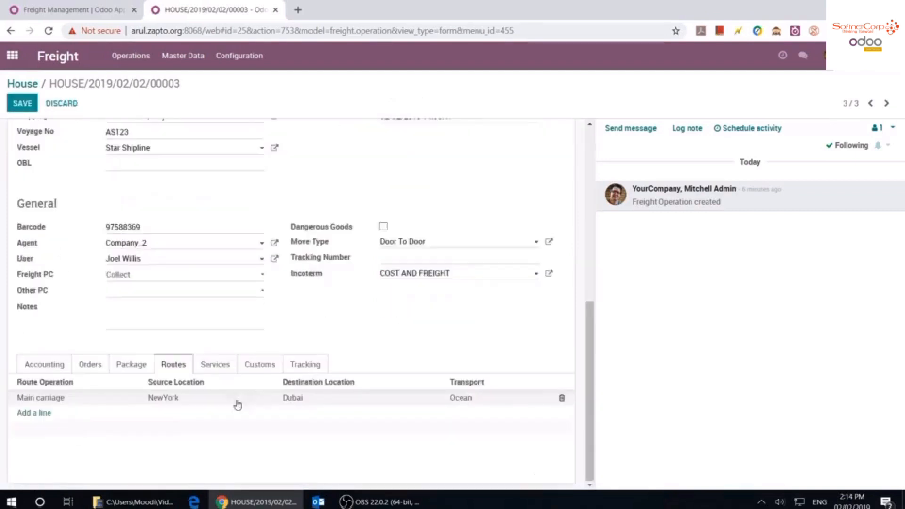
left_click(47, 415)
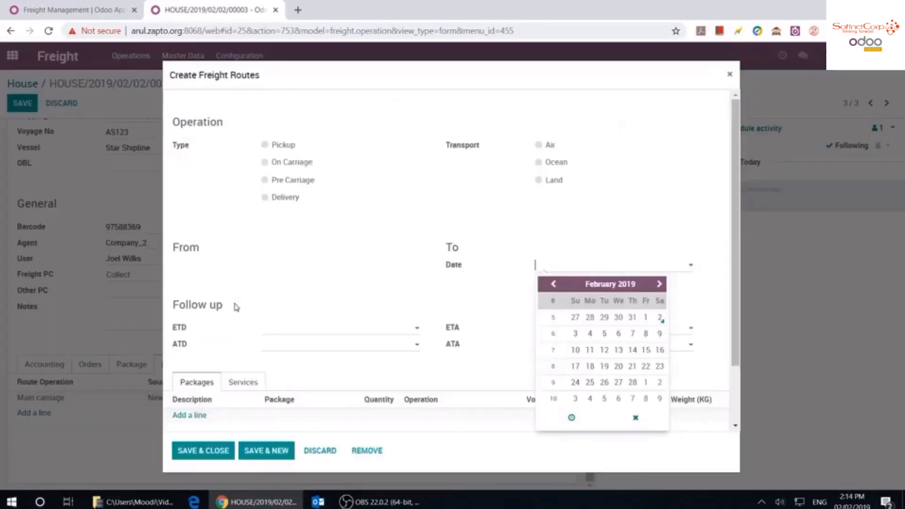
left_click(264, 145)
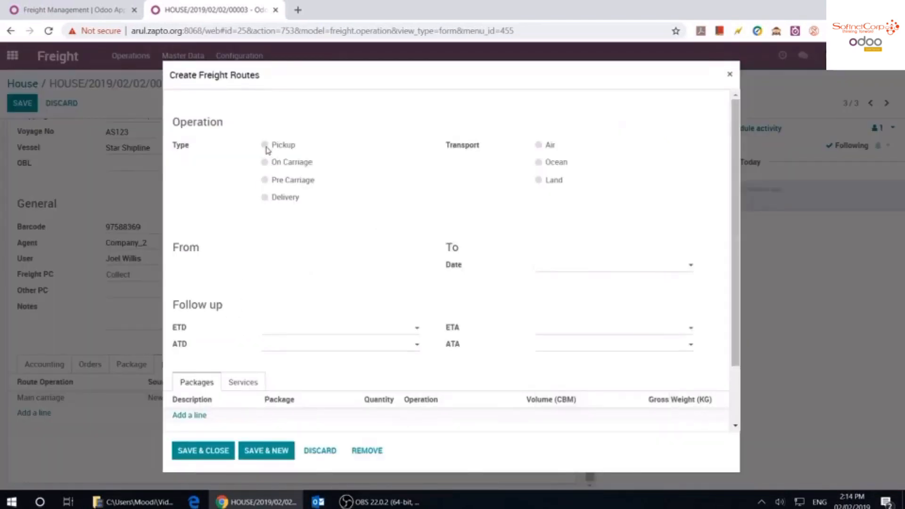
left_click(538, 181)
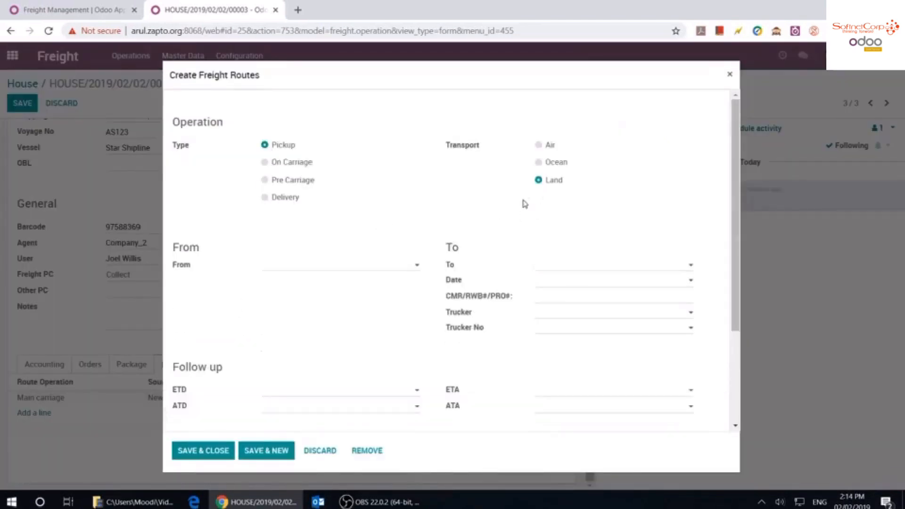
Set both the origin and destination of the pickup route to NewYork, and its date to 02/04/2019
left_click(318, 268)
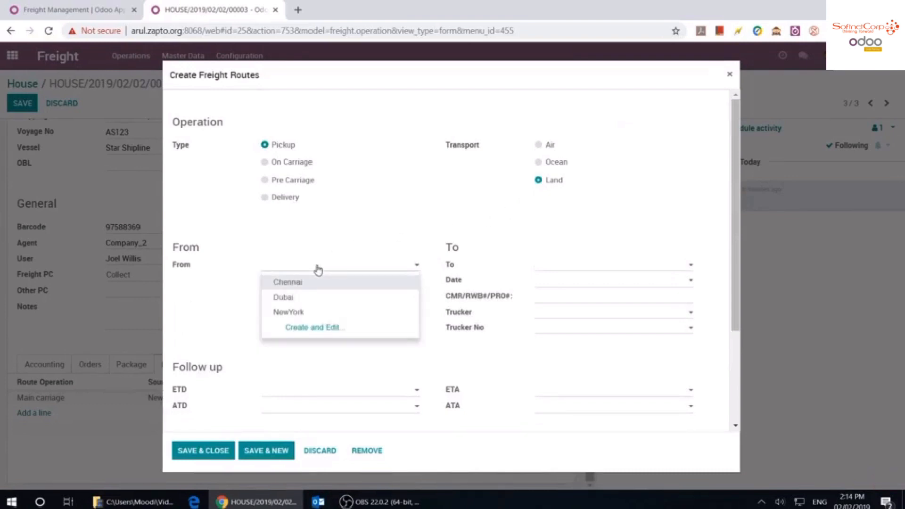
left_click(320, 312)
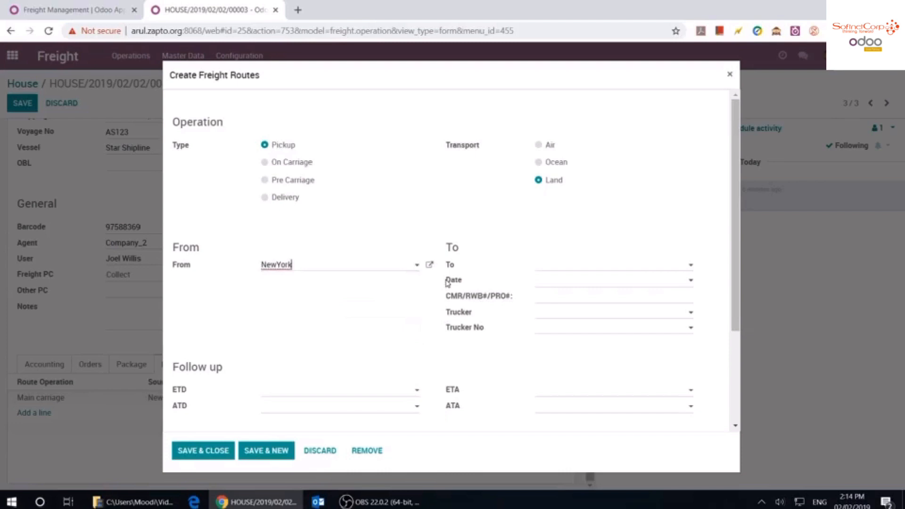
left_click(583, 269)
left_click(566, 312)
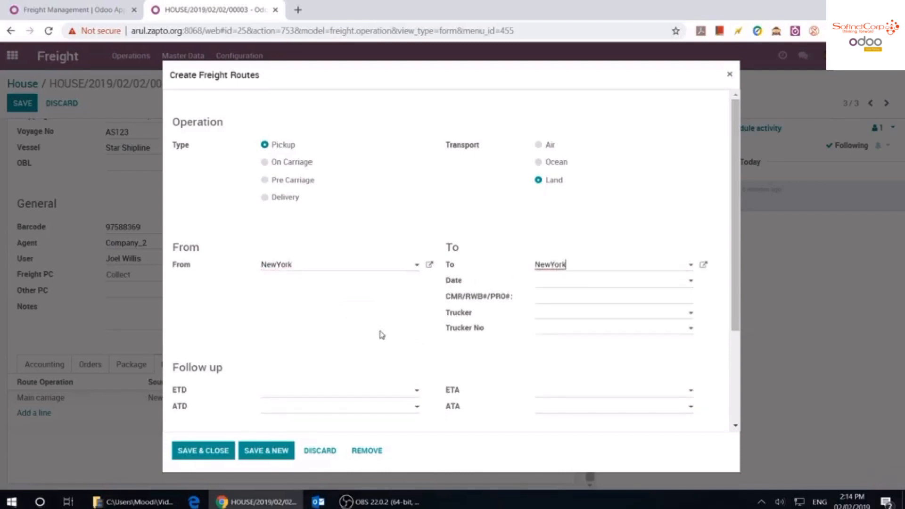
left_click(575, 283)
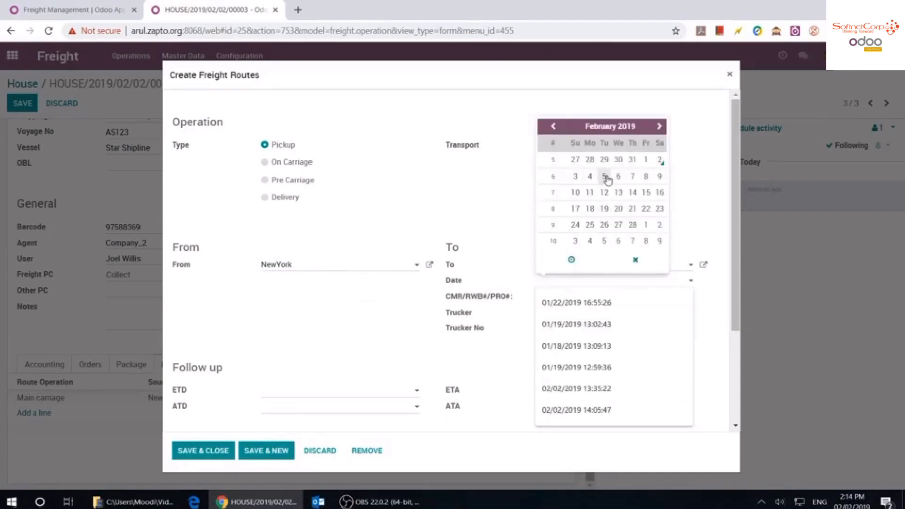
left_click(590, 178)
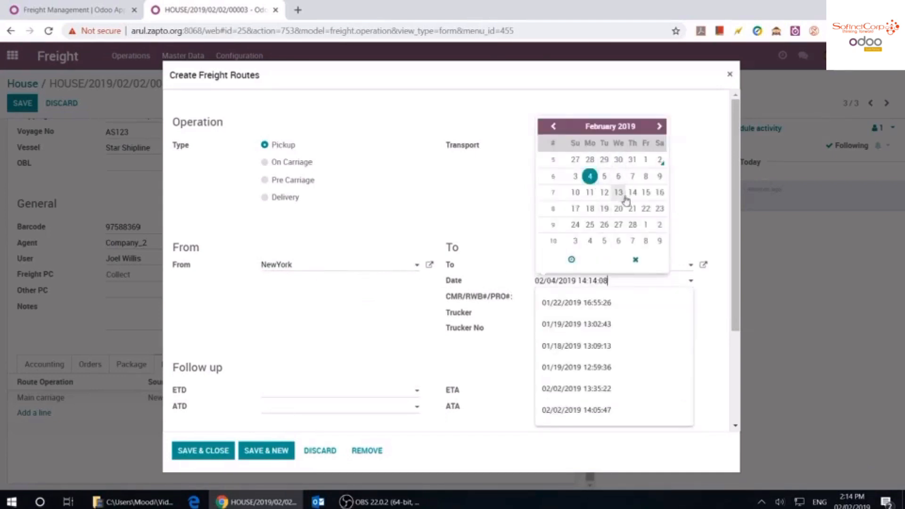
left_click(521, 239)
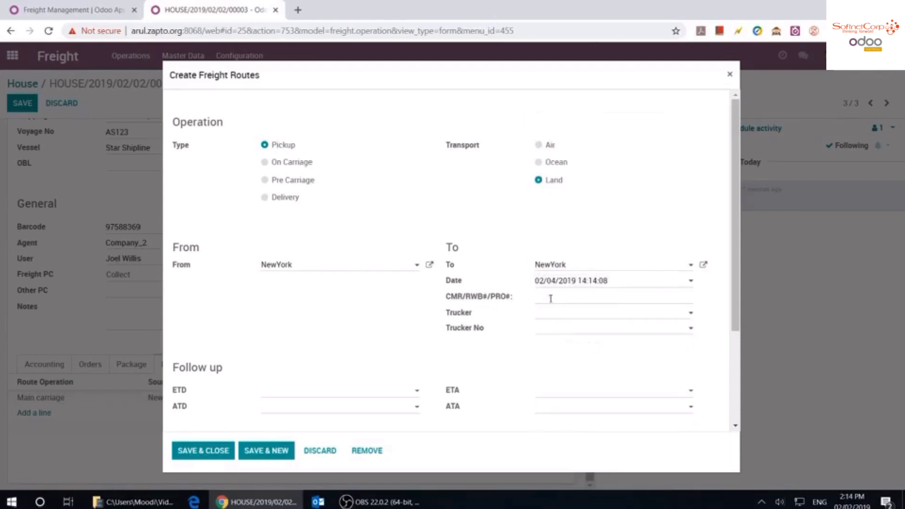
Create and assign the trucker "ABC trucker" to the pickup route, with the new trucker number 65656
left_click(579, 314)
left_click(572, 335)
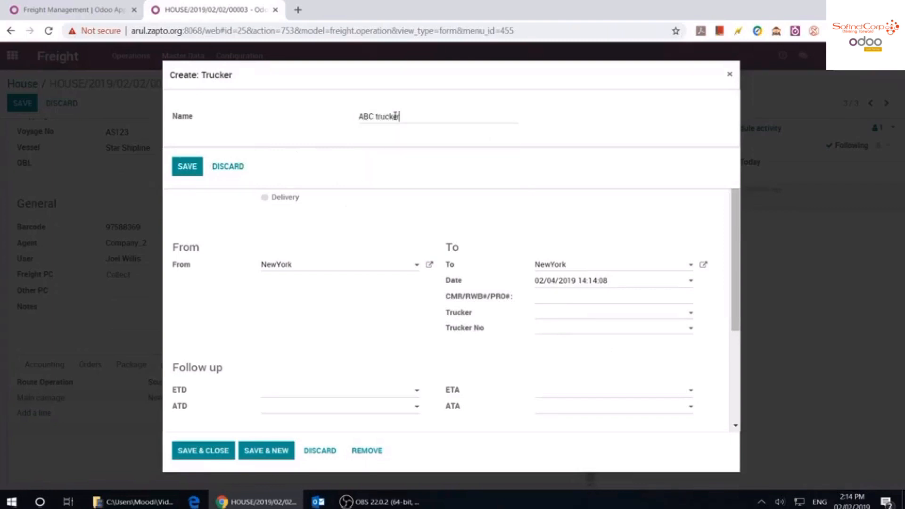
type("ABC trucker")
left_click(186, 166)
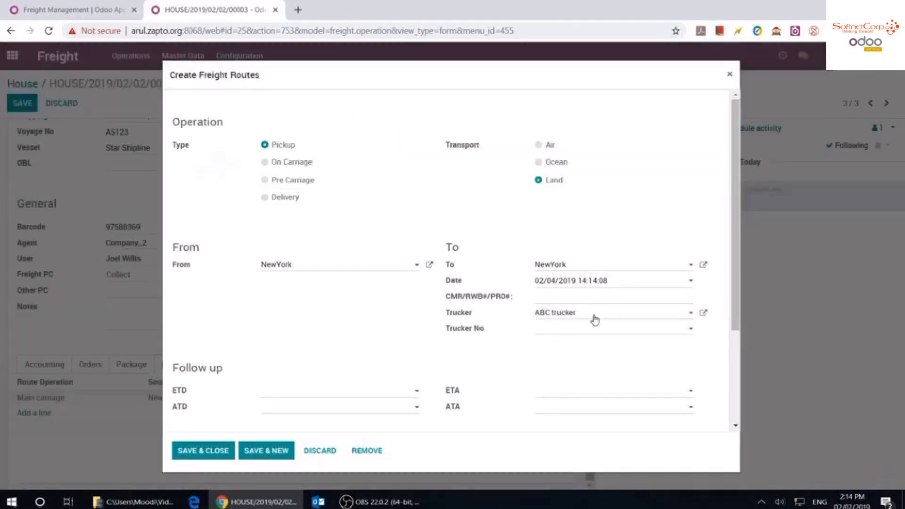
left_click(583, 336)
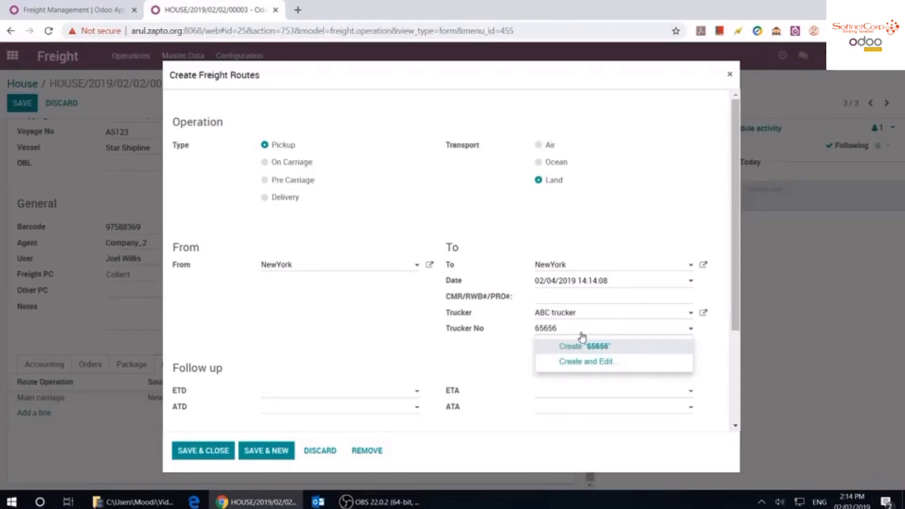
left_click(569, 347)
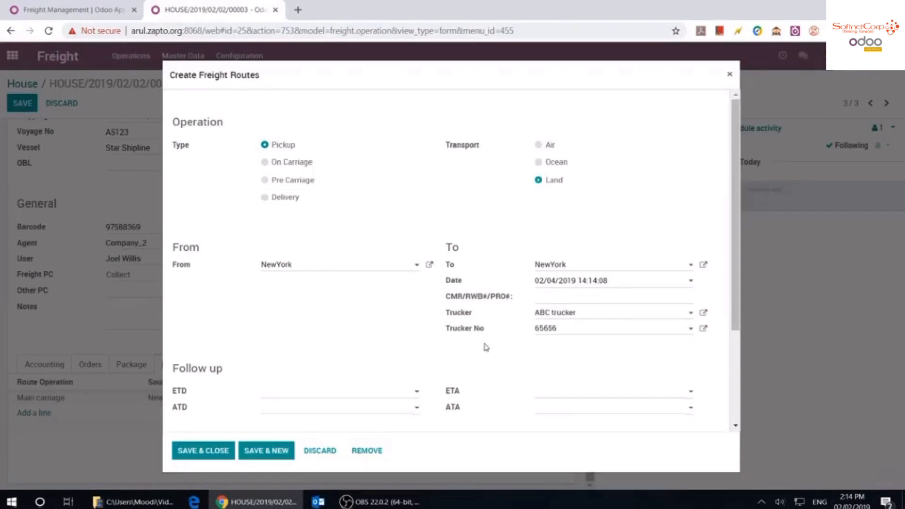
Set the pickup route's ETD to 02/02/2019 and its ETA to 02/06/2019
scroll(367, 360, "down", 2)
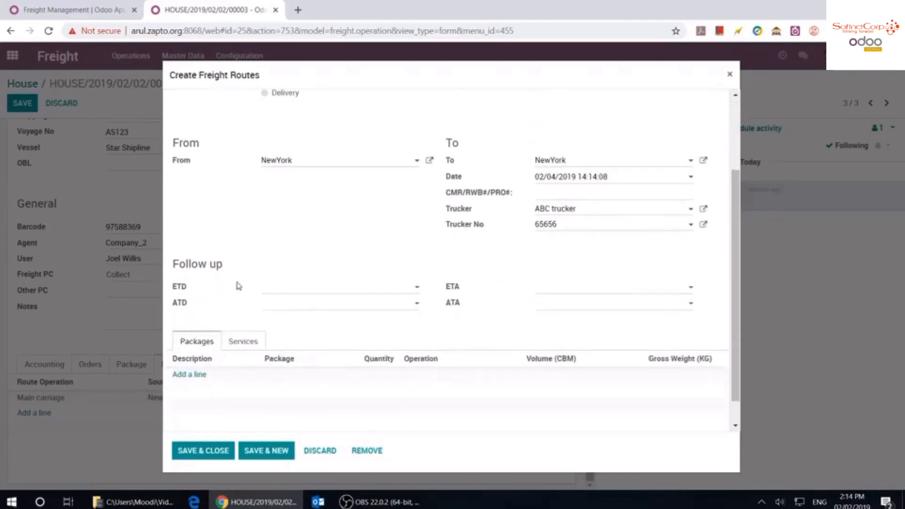
left_click(328, 293)
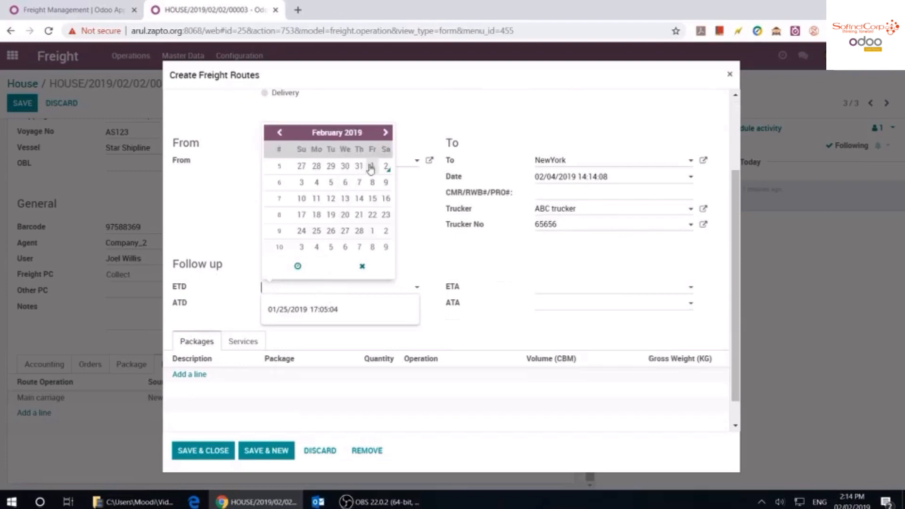
left_click(385, 166)
left_click(584, 292)
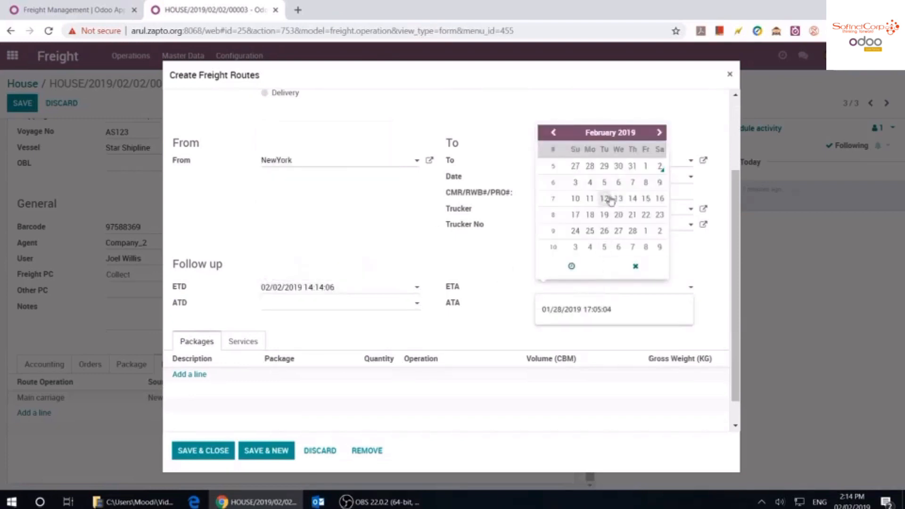
left_click(618, 182)
left_click(334, 247)
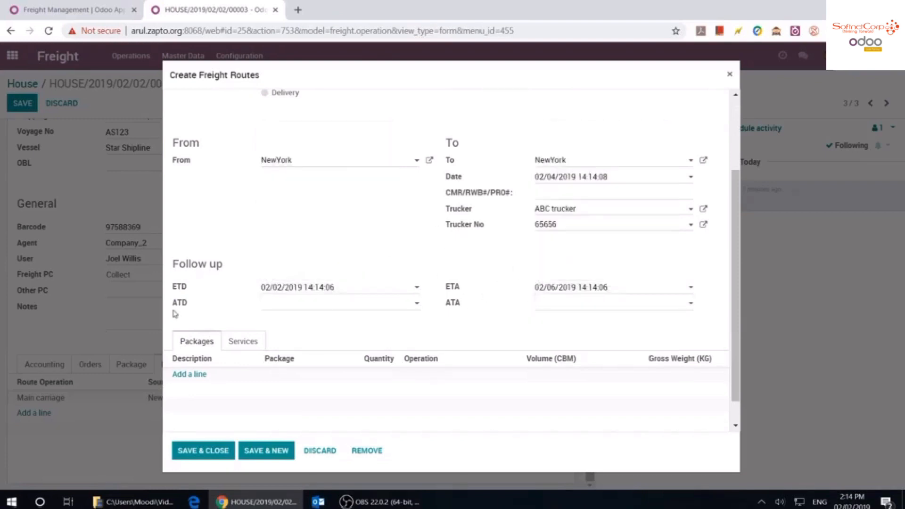
Check the packages available for the pickup route without adding one, then save the route and the shipment
left_click(191, 374)
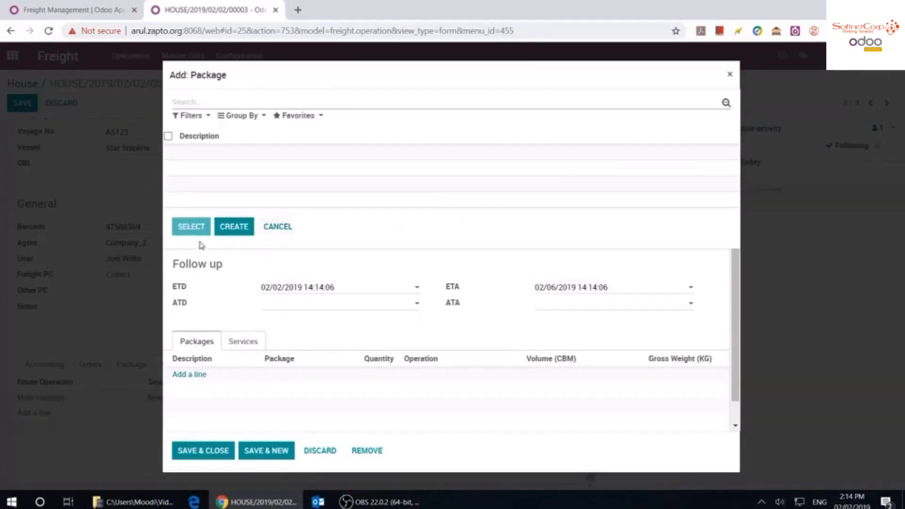
left_click(279, 227)
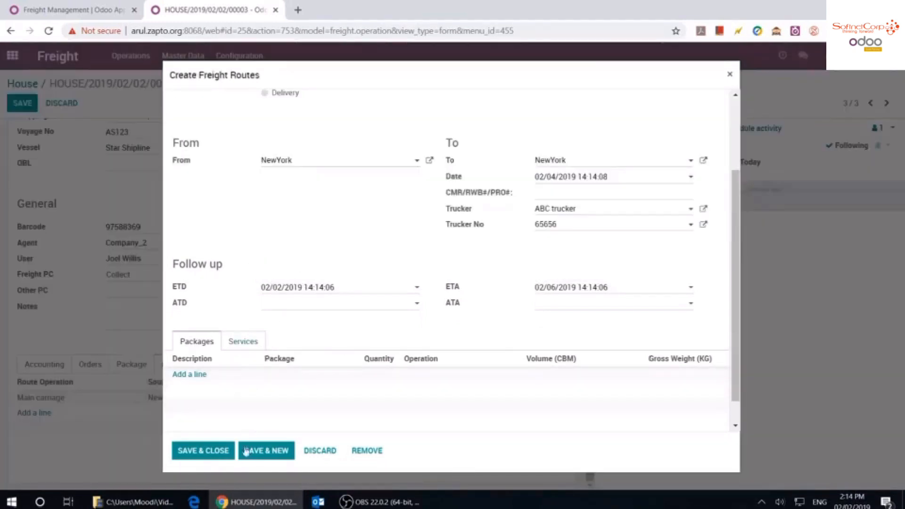
left_click(201, 452)
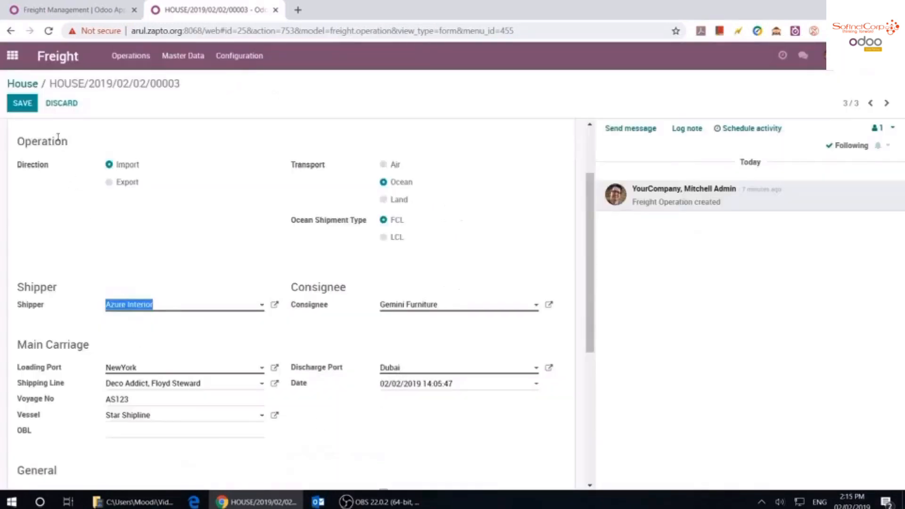
left_click(23, 107)
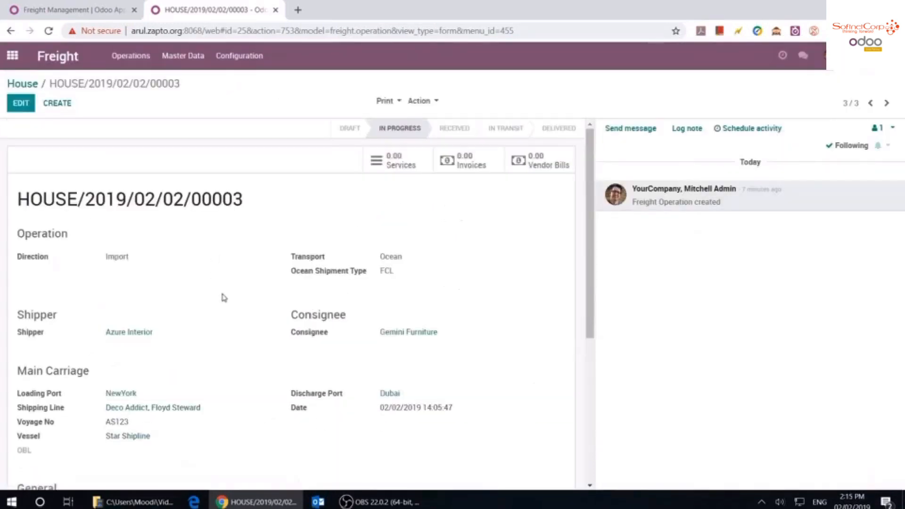
Edit the shipment again and start a Delivery route with Land transport and Dubai as its origin
scroll(224, 297, "down", 5)
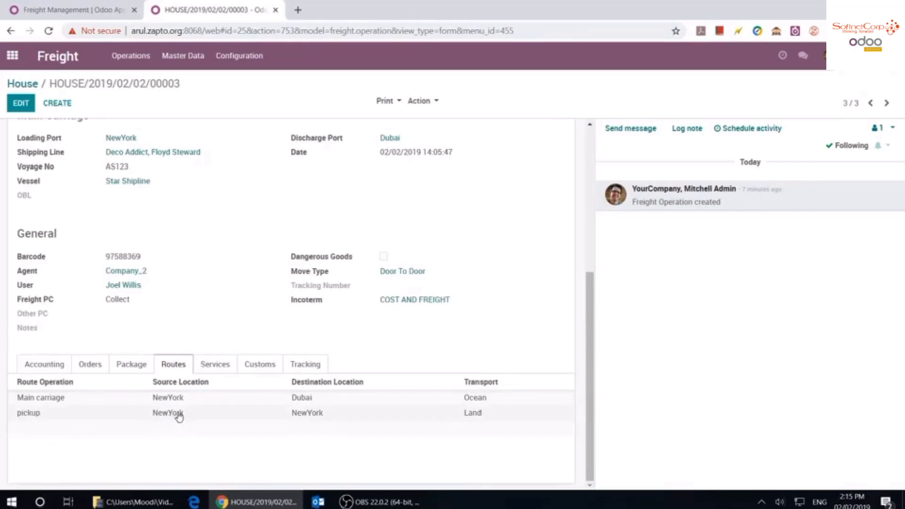
left_click(27, 114)
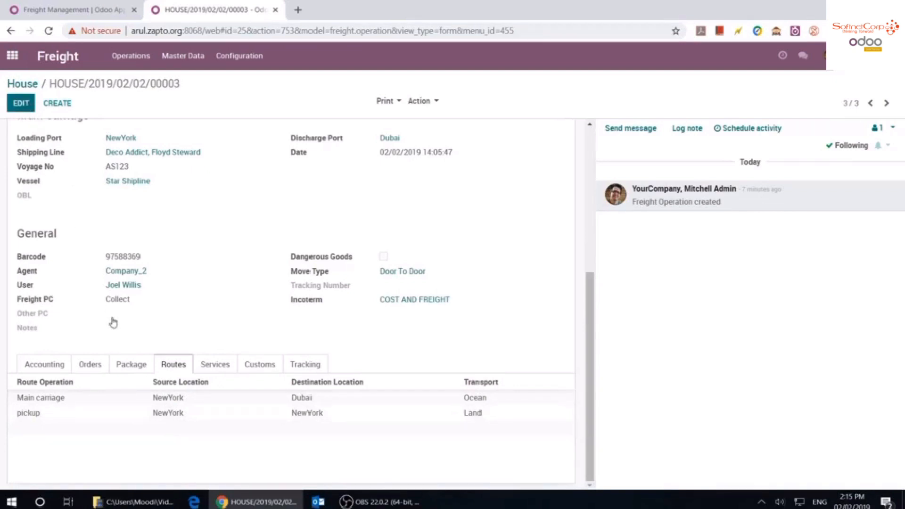
scroll(86, 451, "down", 3)
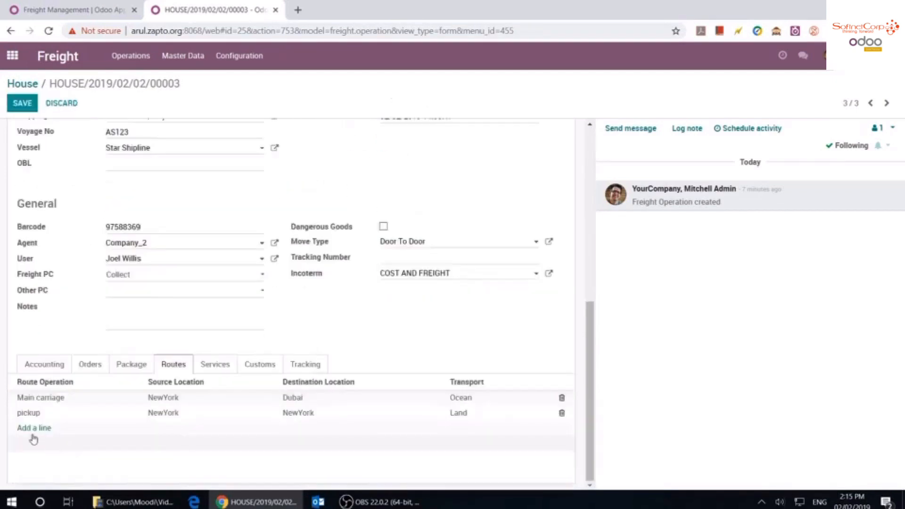
left_click(40, 428)
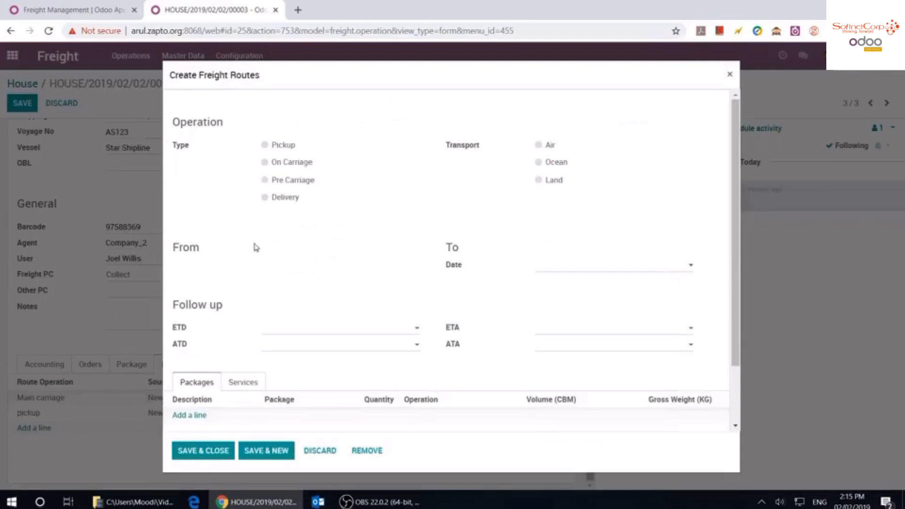
left_click(264, 197)
left_click(538, 181)
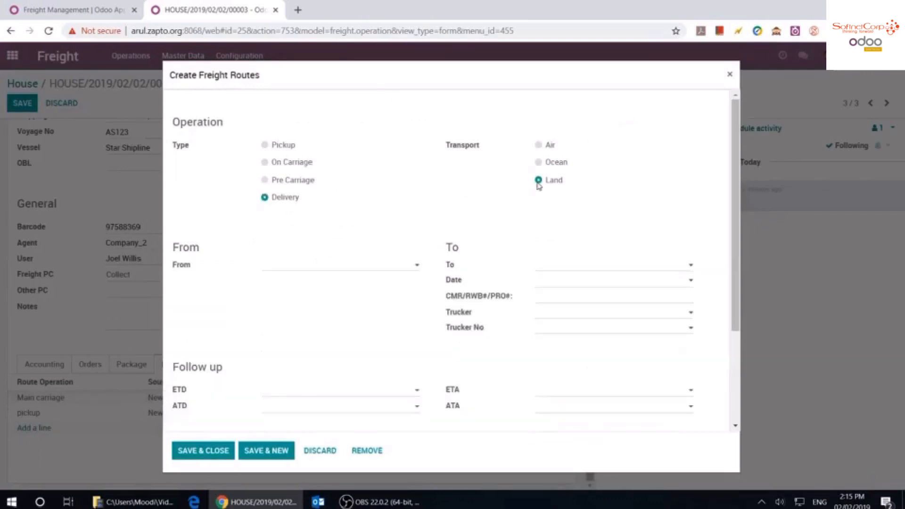
left_click(330, 269)
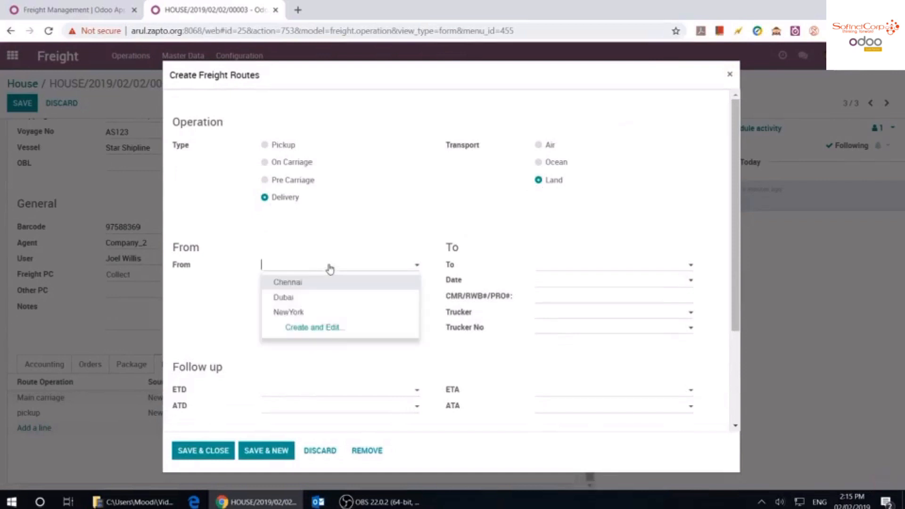
left_click(312, 298)
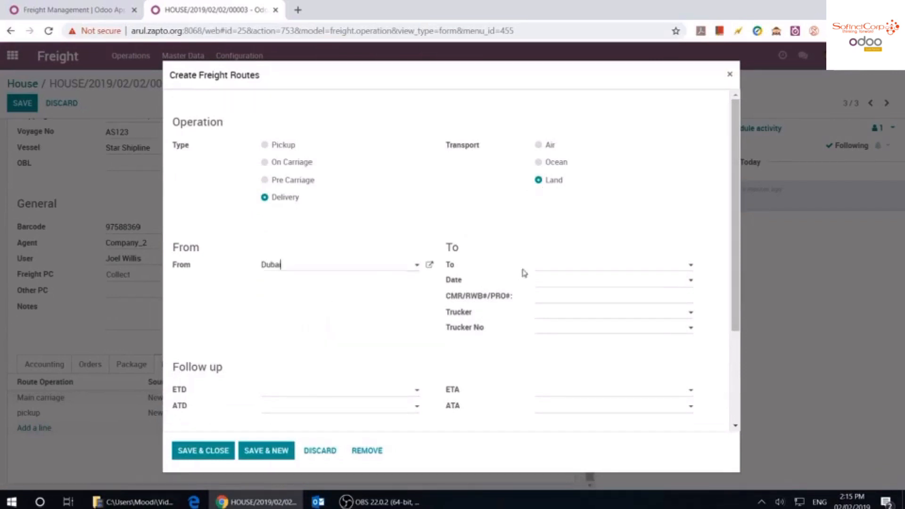
Create a new destination location for the delivery route with code AE, name "ABC warehouse" and country United Arab Emirates
left_click(560, 266)
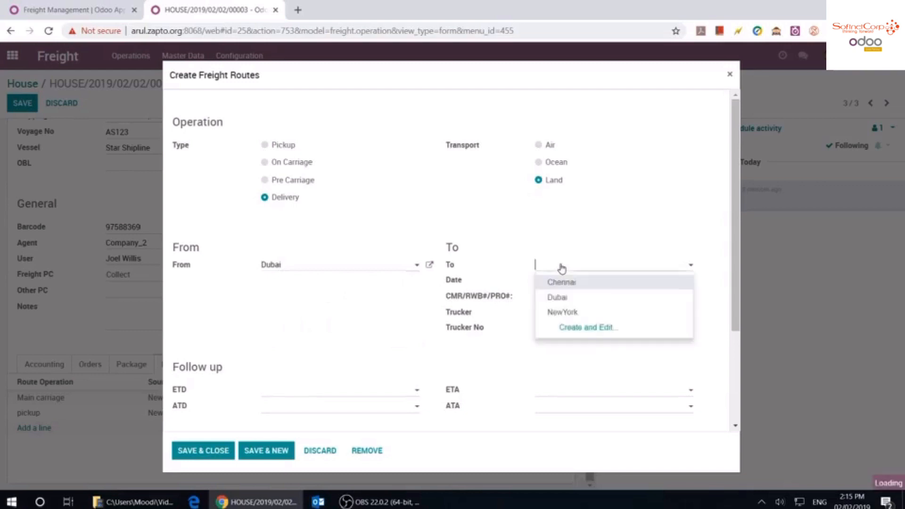
left_click(587, 330)
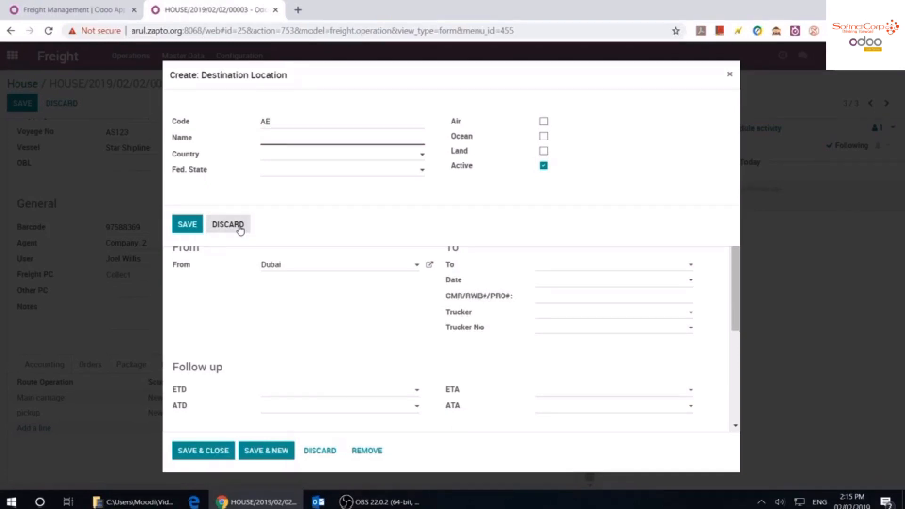
type("ABC warehouse")
left_click(332, 155)
type("ara")
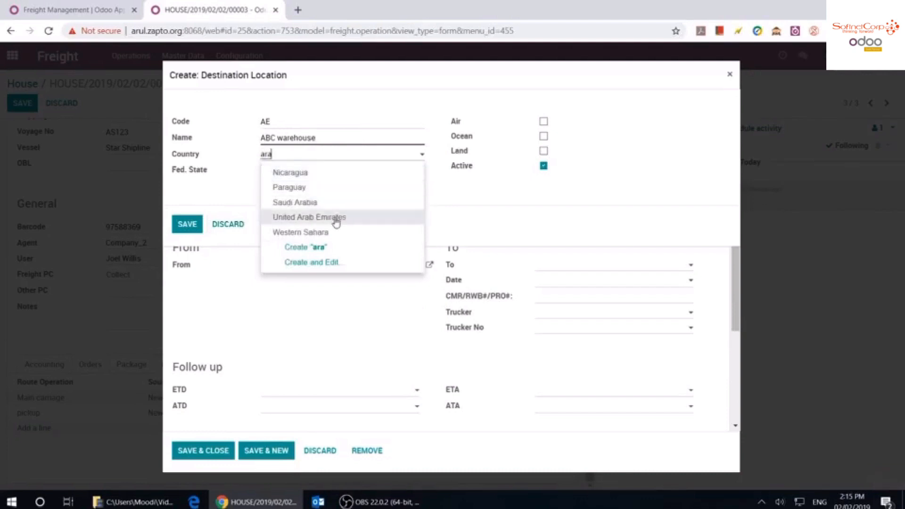
left_click(332, 216)
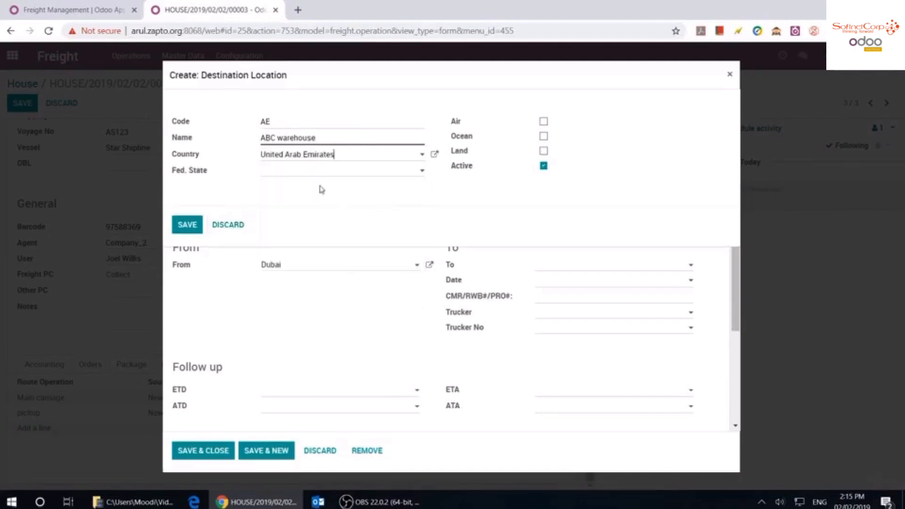
Set the new location's federal state to the existing Dubai entry, without creating a new state
left_click(320, 173)
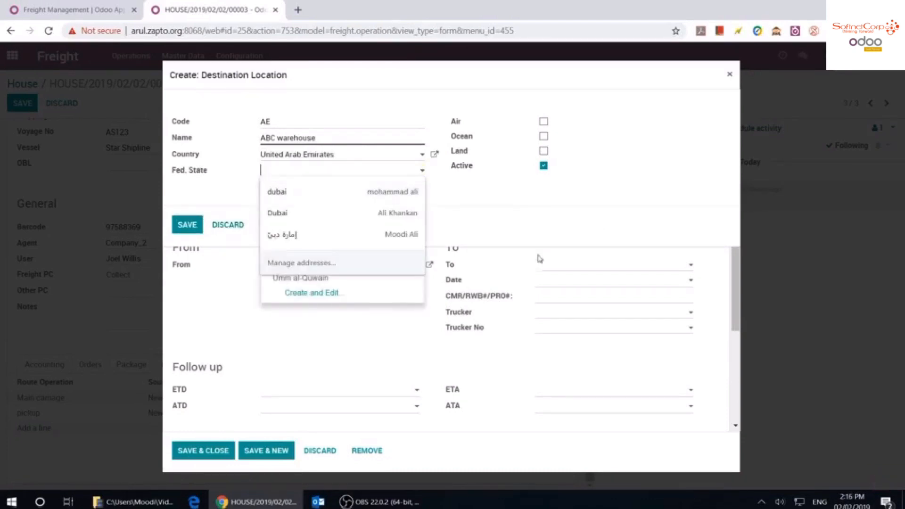
type("d")
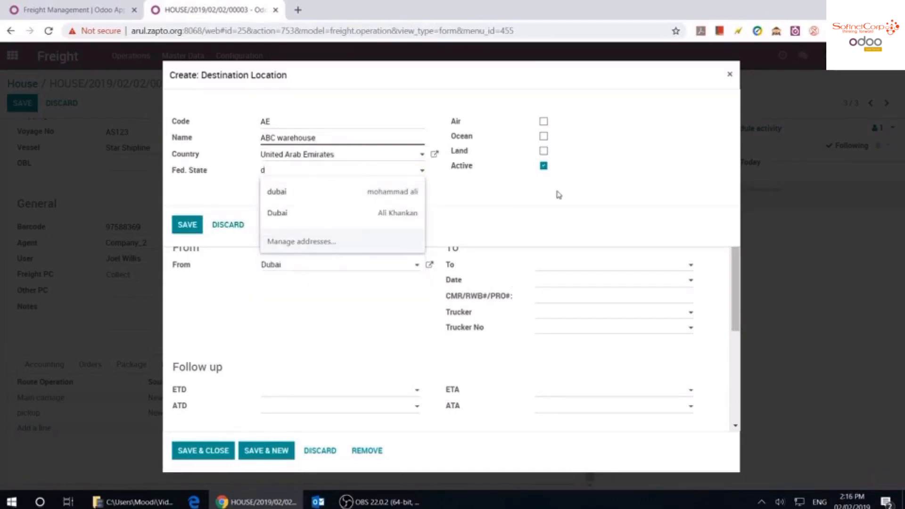
type("ubai")
key("Tab")
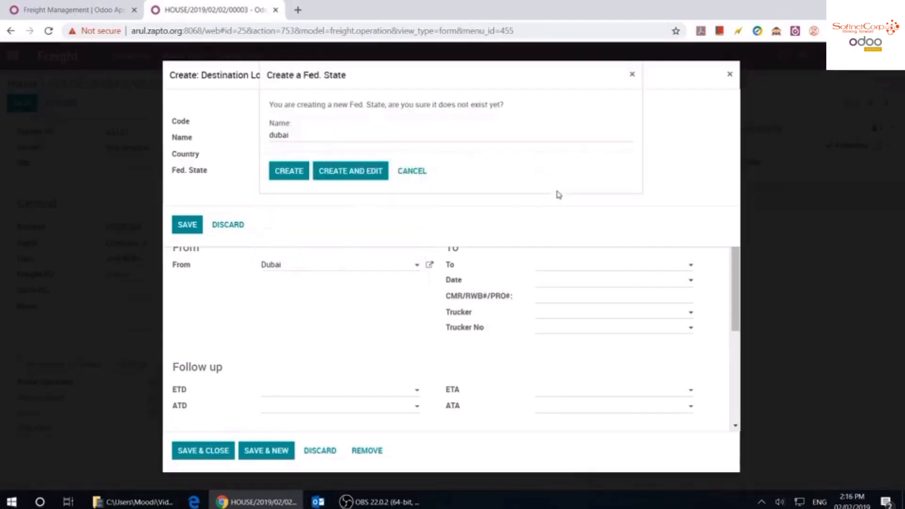
left_click(410, 171)
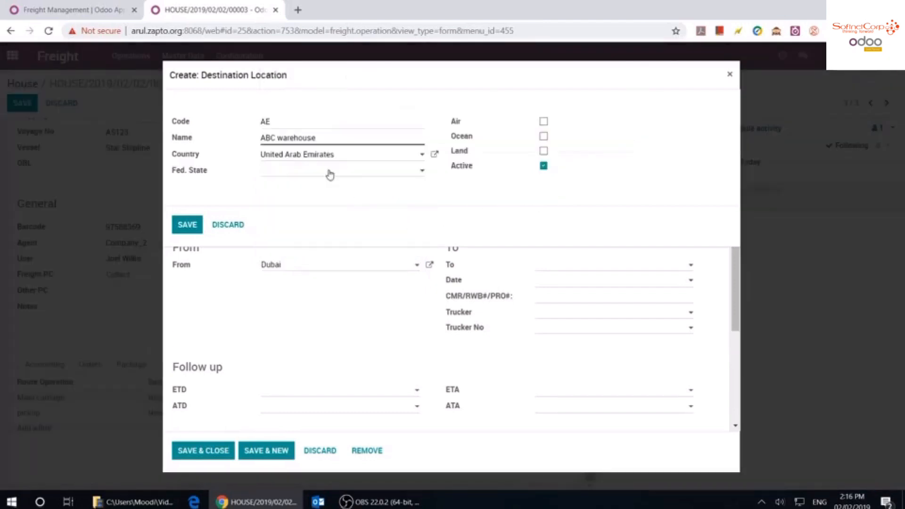
left_click(348, 175)
left_click(337, 186)
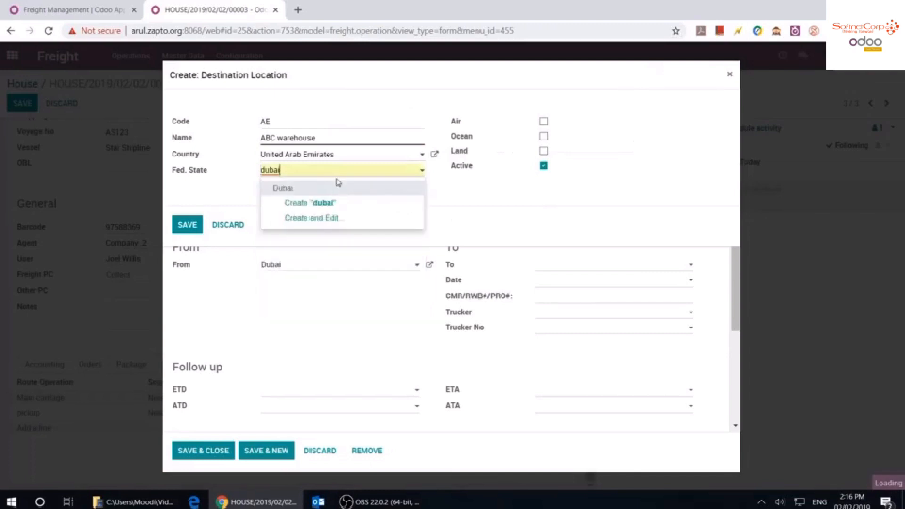
left_click(333, 189)
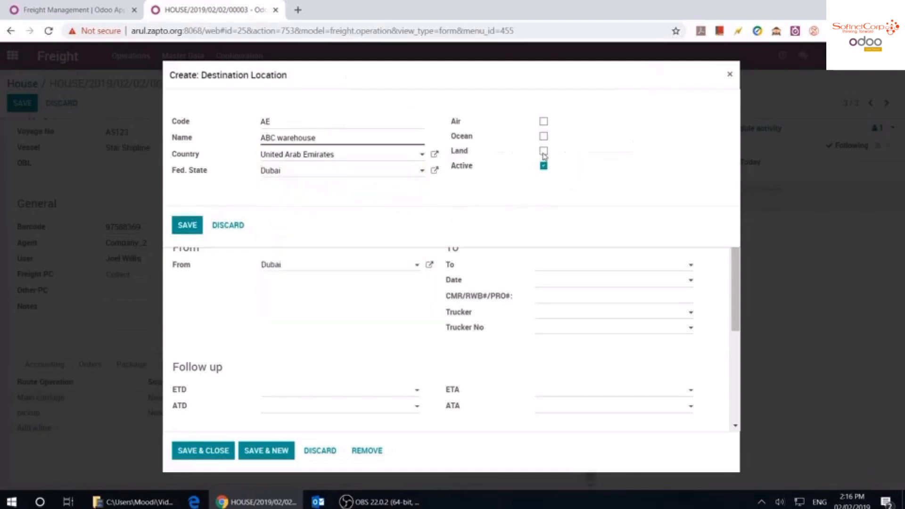
Enable Land, Air and Ocean for the ABC warehouse location and save it as the delivery route's destination
left_click(543, 152)
left_click(543, 121)
left_click(544, 136)
left_click(198, 226)
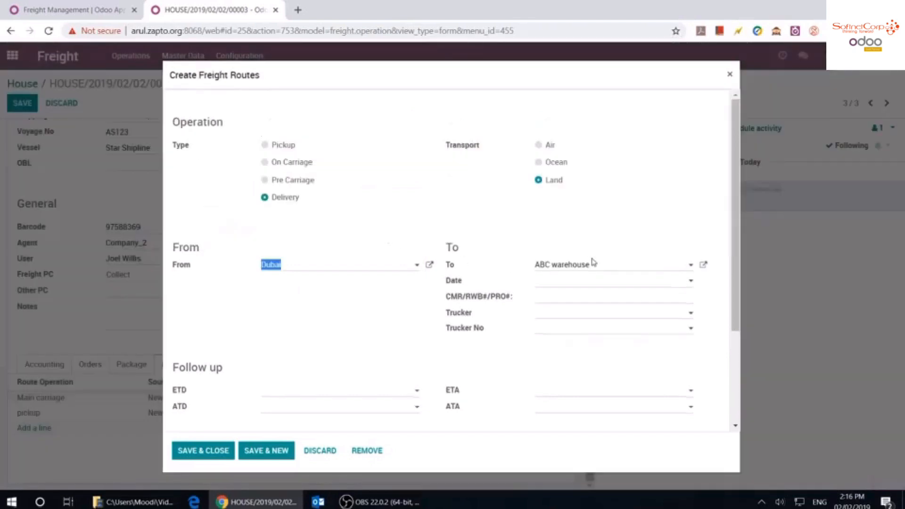
Set the delivery route's date to 02/20/2019 and its trucker to ABC trucker, and save the route and the shipment
left_click(580, 281)
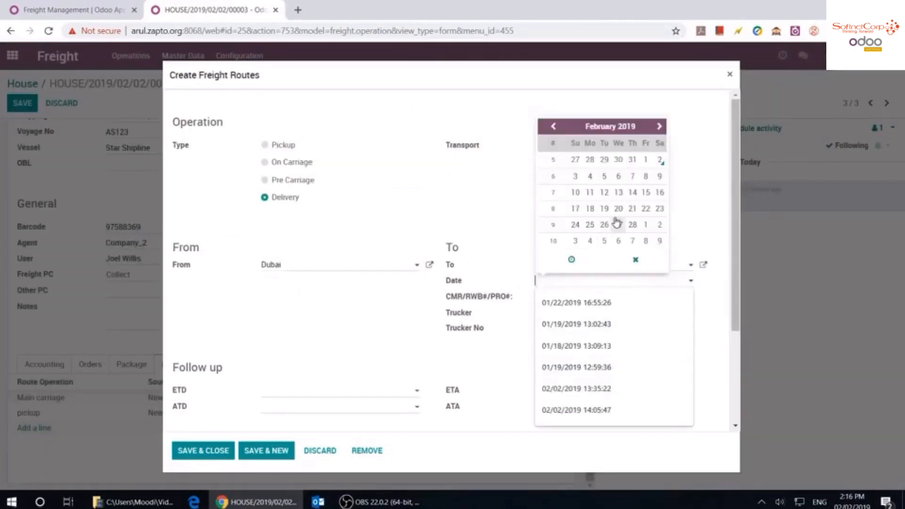
left_click(620, 209)
left_click(530, 347)
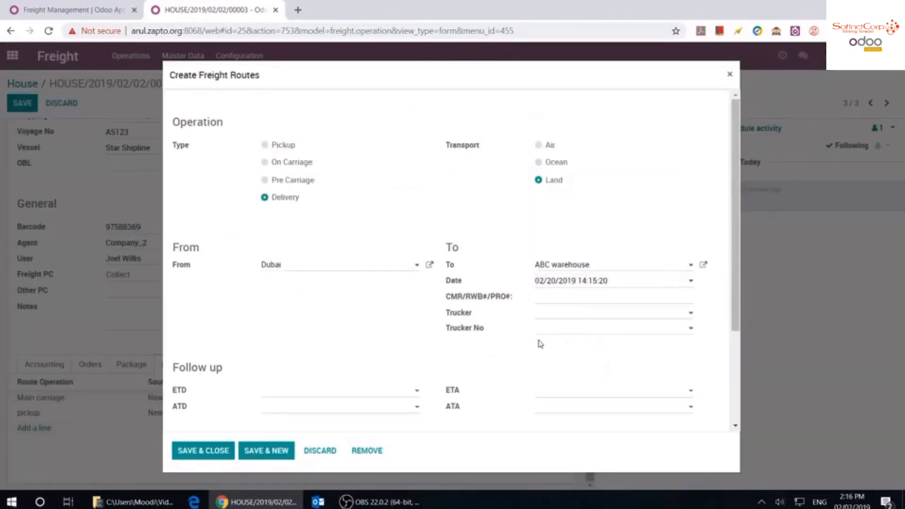
left_click(555, 313)
left_click(563, 330)
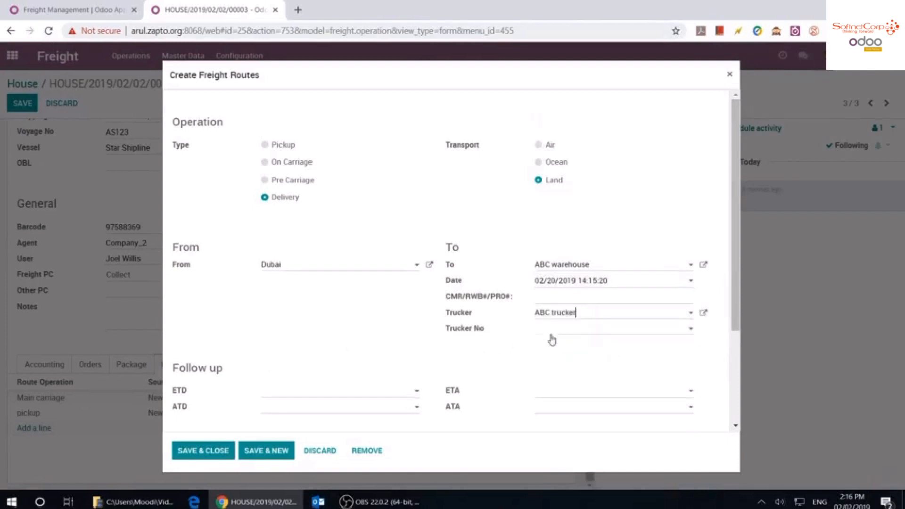
left_click(208, 452)
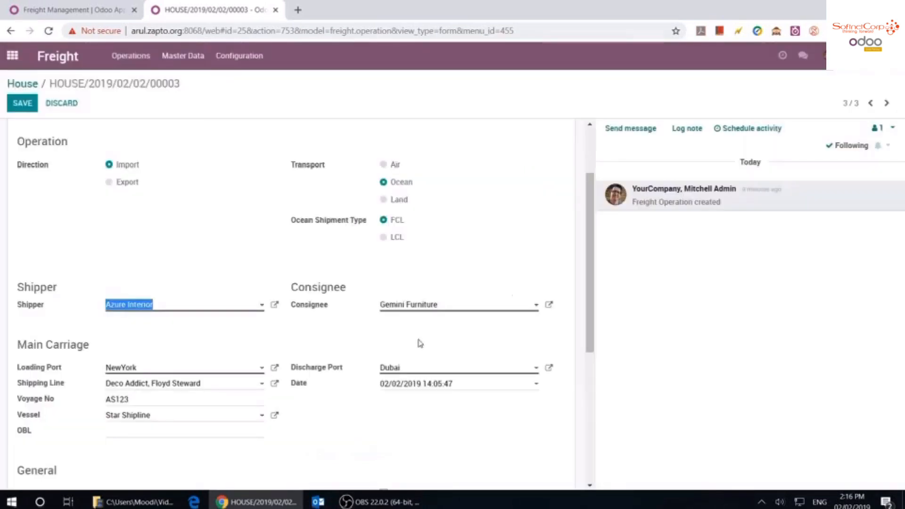
left_click(24, 107)
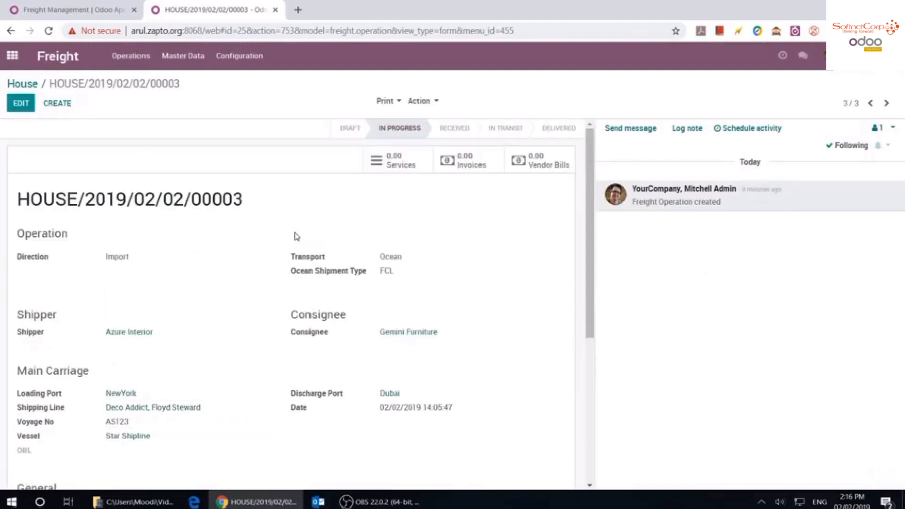
Review the shipment's list of routes and compare it with its list of services
scroll(365, 307, "down", 5)
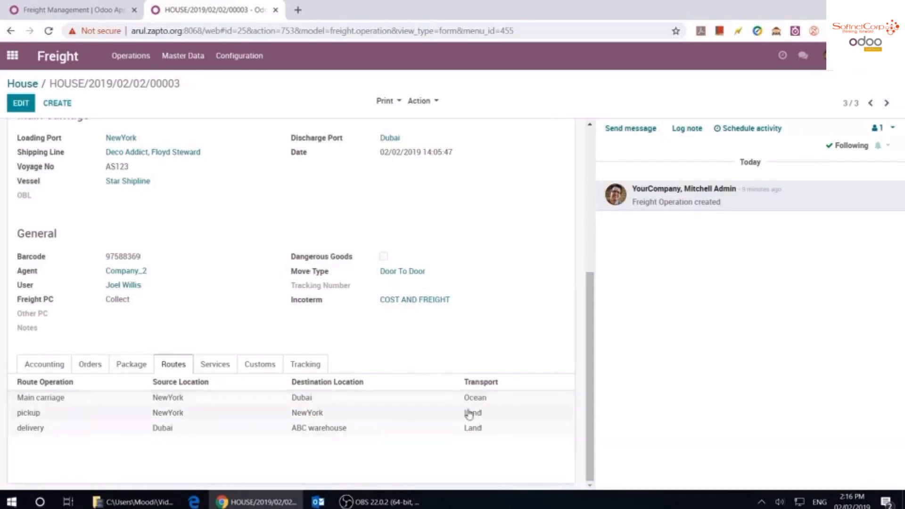
left_click(223, 369)
left_click(174, 370)
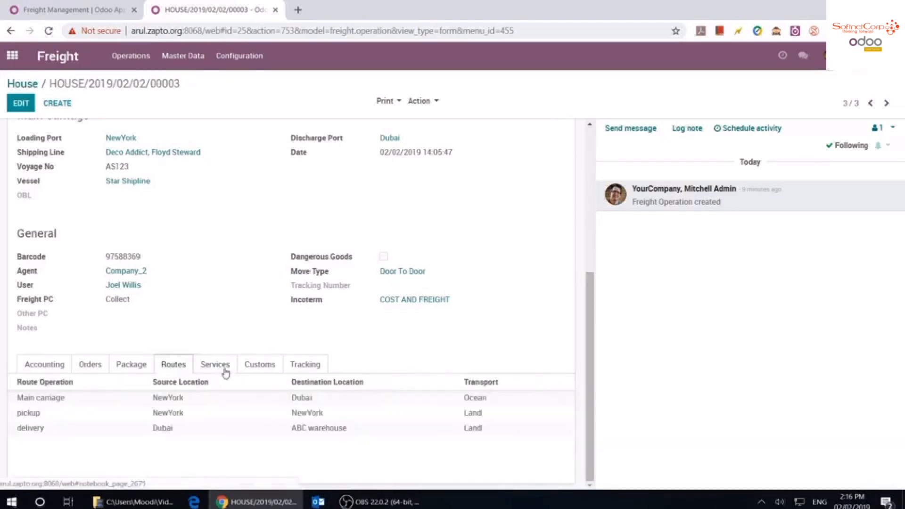
left_click(222, 370)
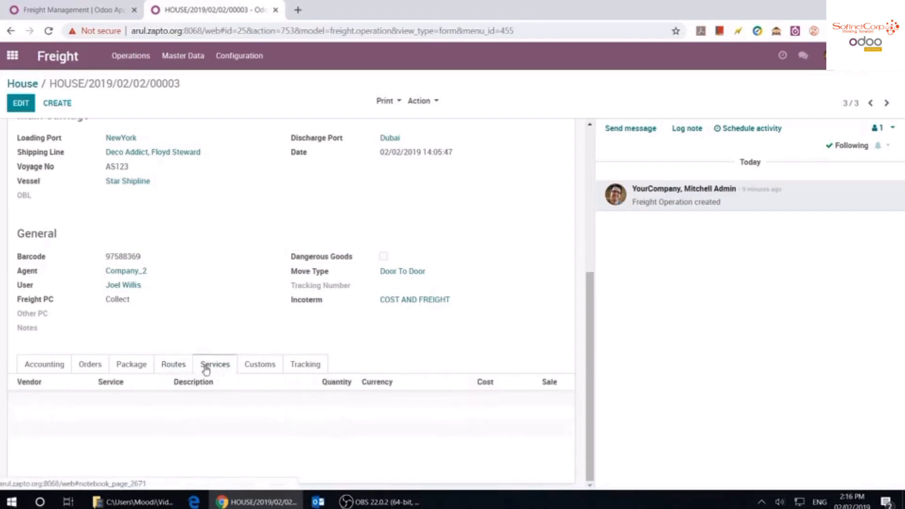
left_click(177, 368)
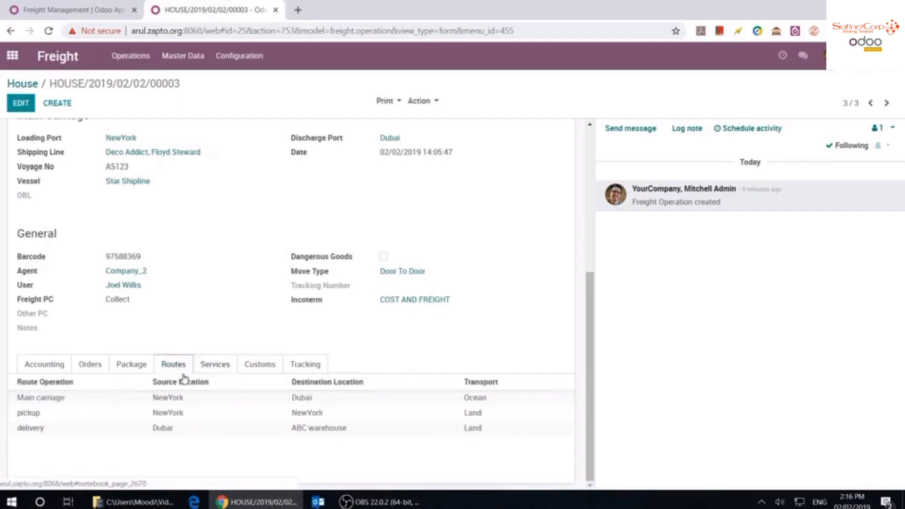
left_click(245, 402)
left_click(196, 457)
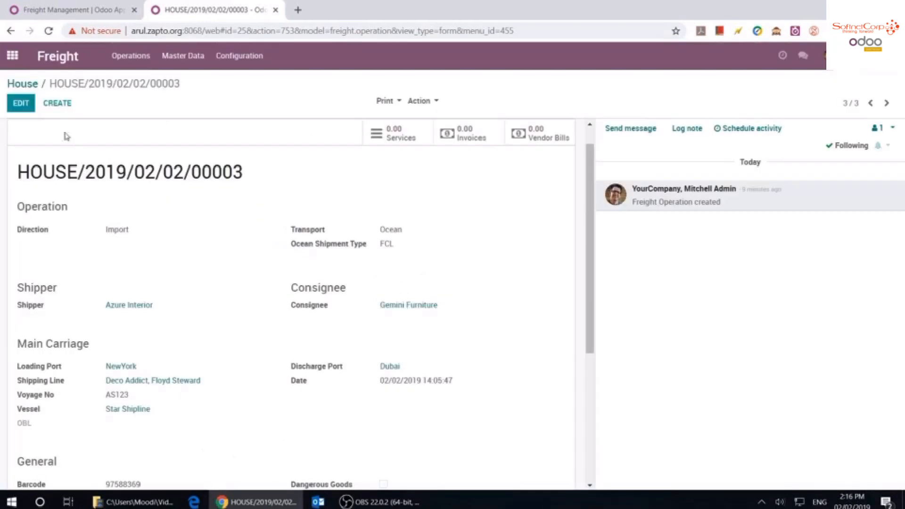
Edit the shipment and start a new service line on its Main carriage route
left_click(21, 103)
scroll(302, 358, "down", 5)
scroll(305, 386, "down", 3)
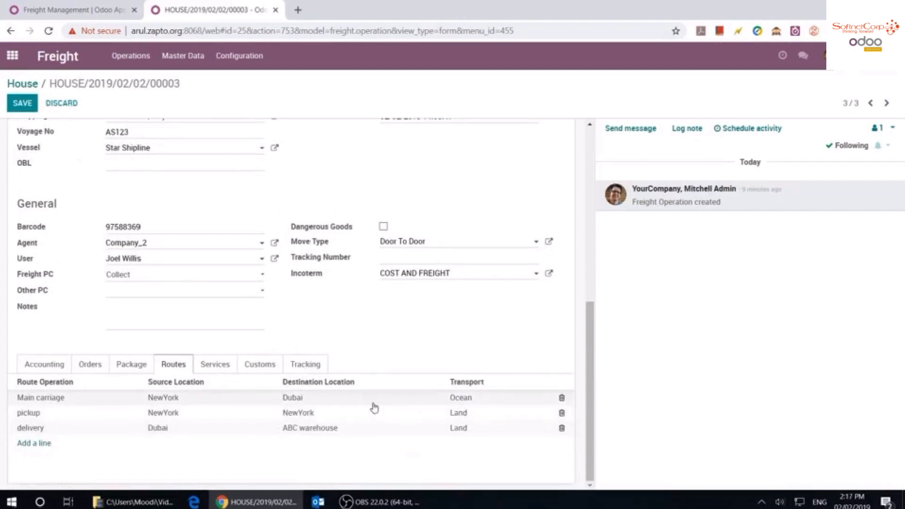
left_click(289, 400)
scroll(289, 402, "down", 3)
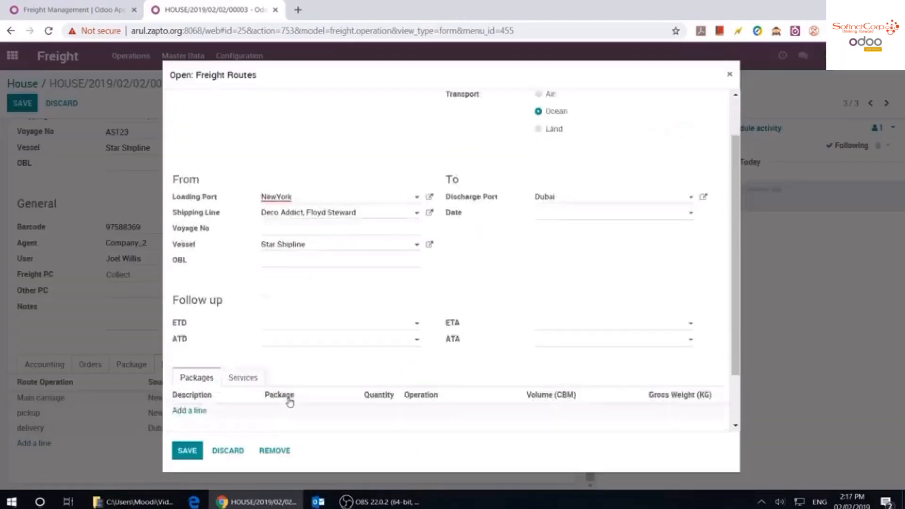
left_click(244, 313)
left_click(189, 345)
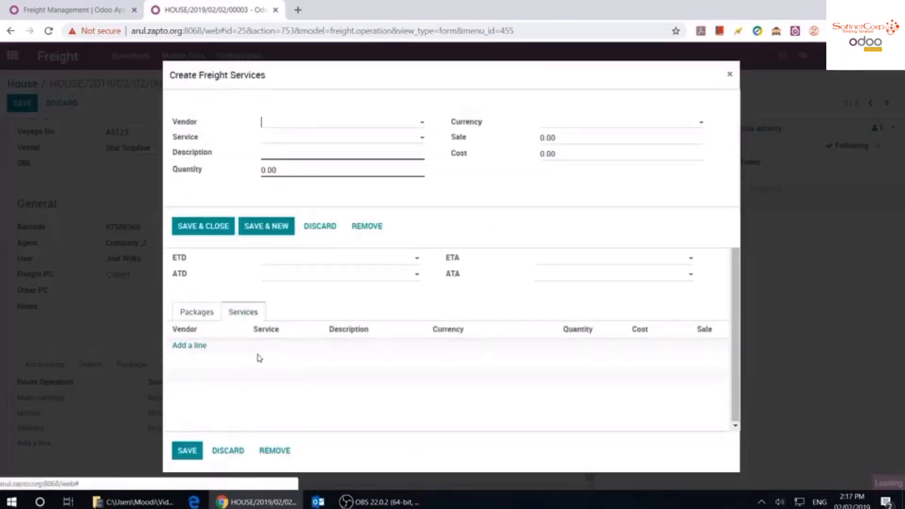
Set the new service line's vendor to Company_1 and its service to Ocean Service
left_click(301, 141)
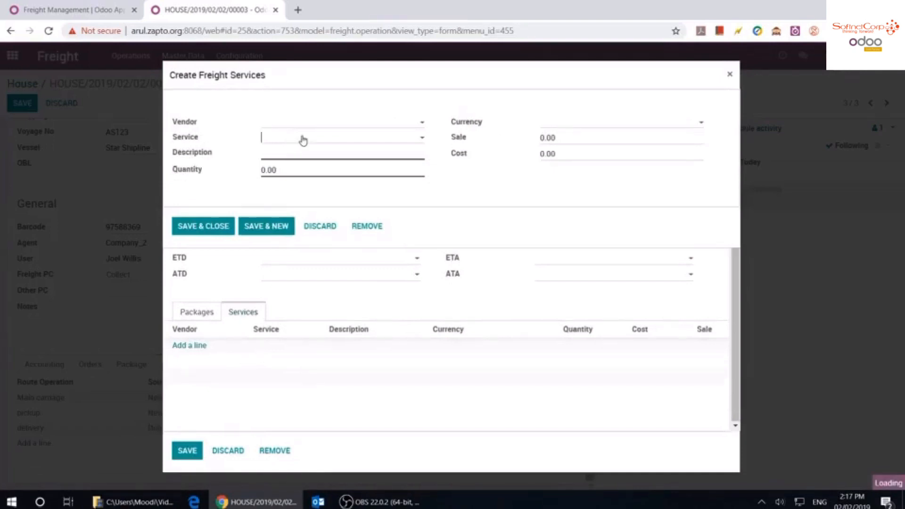
left_click(310, 126)
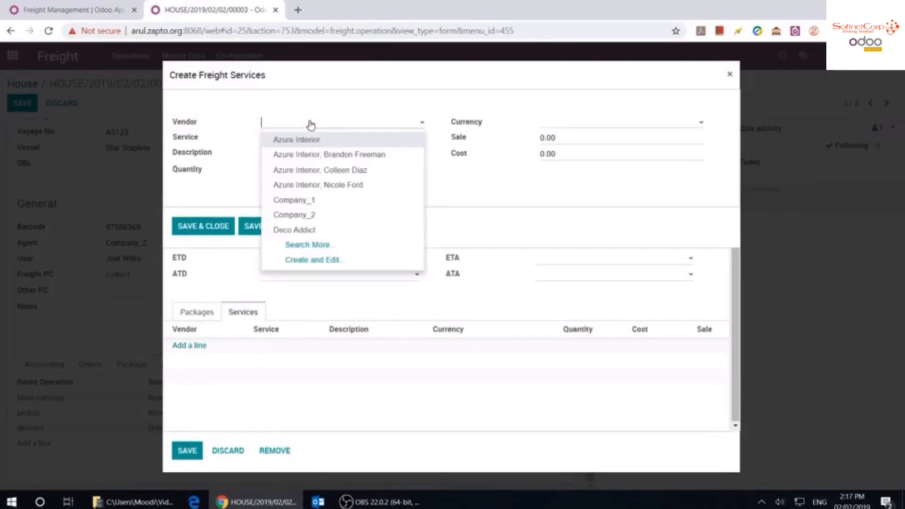
left_click(352, 206)
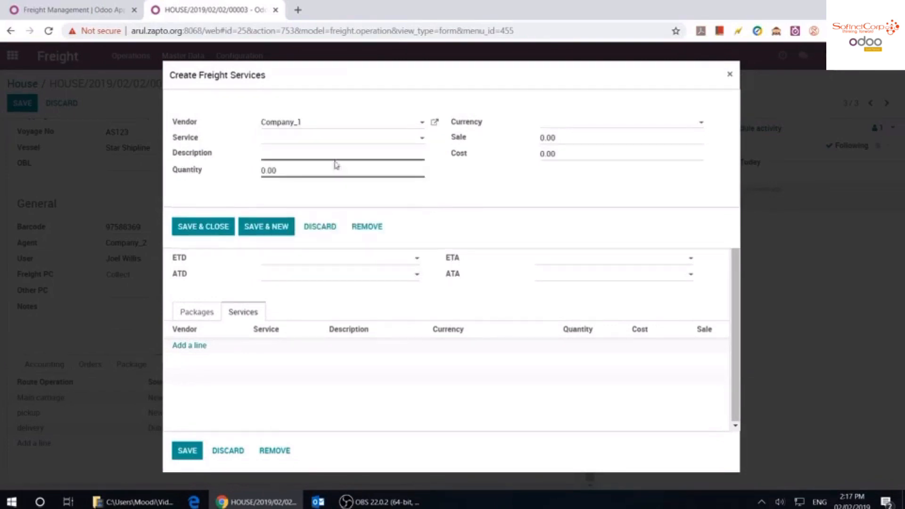
left_click(324, 142)
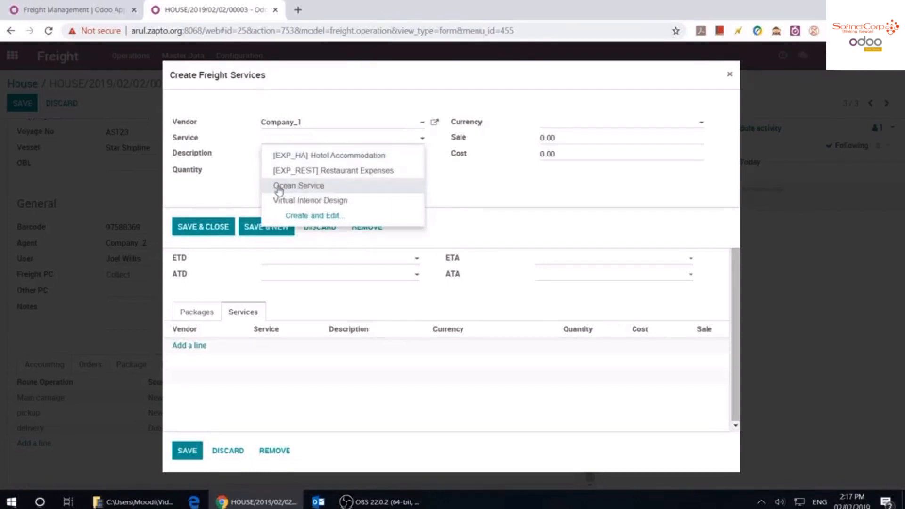
left_click(308, 189)
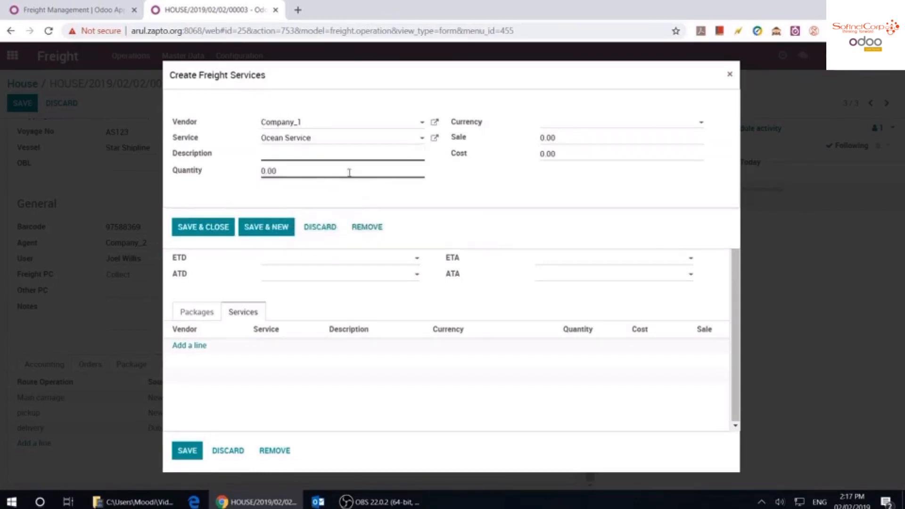
Describe the service line as "ocean service" and set its quantity to 1
left_click(332, 156)
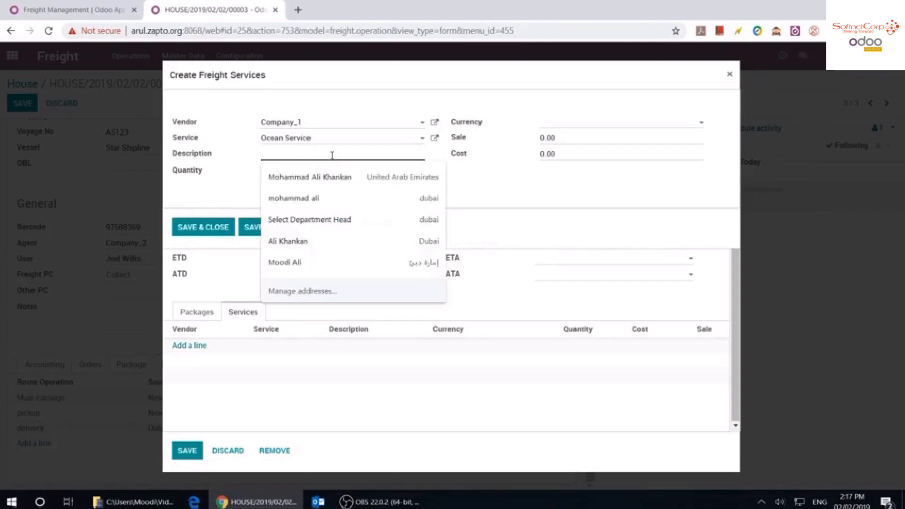
type("ocean s")
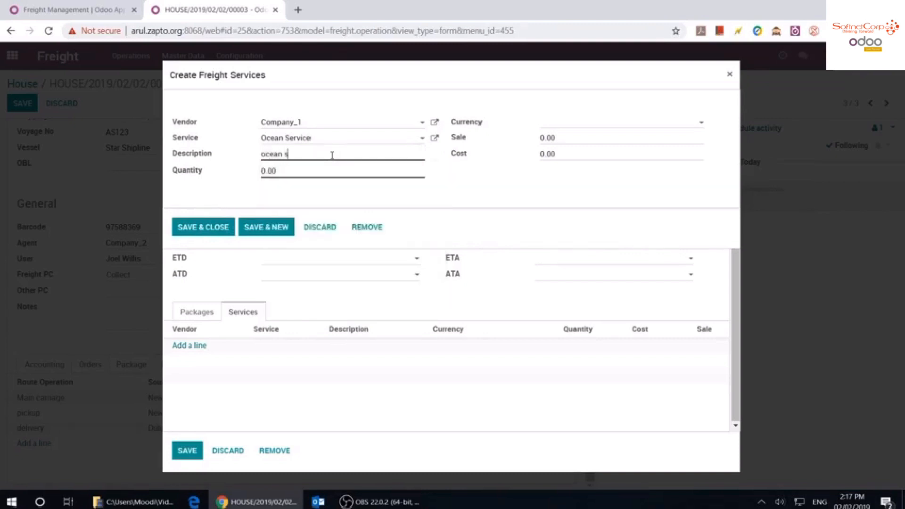
type("erviuce")
left_click(321, 168)
type("1")
Price the service in AED with a sale of 500 and a cost of 200, and save the service line and the route
left_click(582, 122)
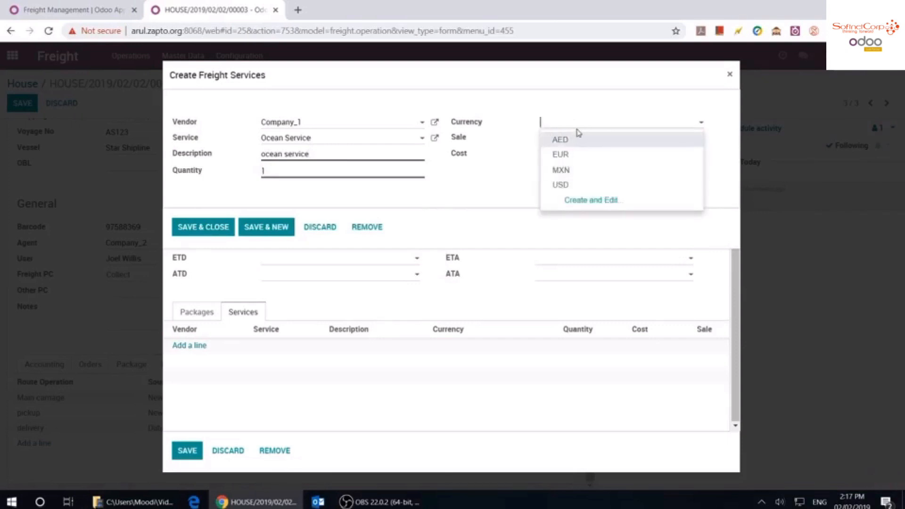
left_click(575, 139)
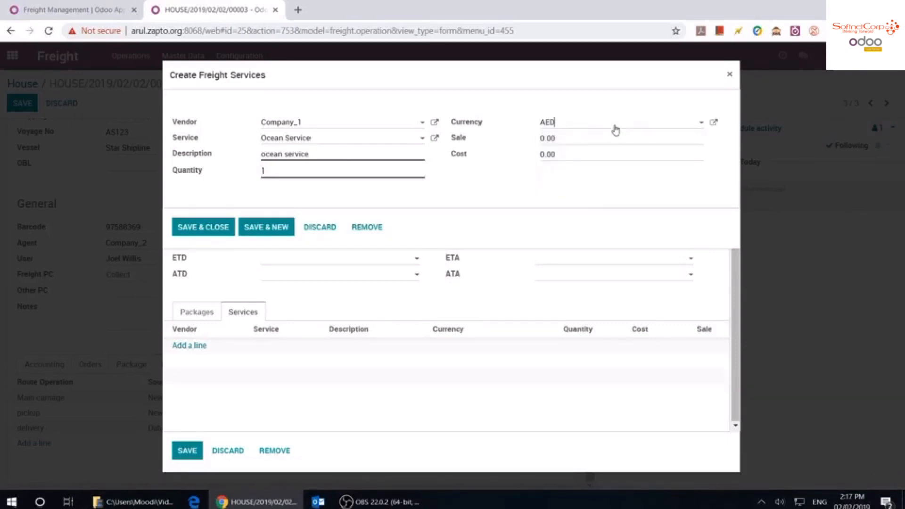
left_click(578, 138)
type("500")
key("Tab")
type("200")
left_click(218, 228)
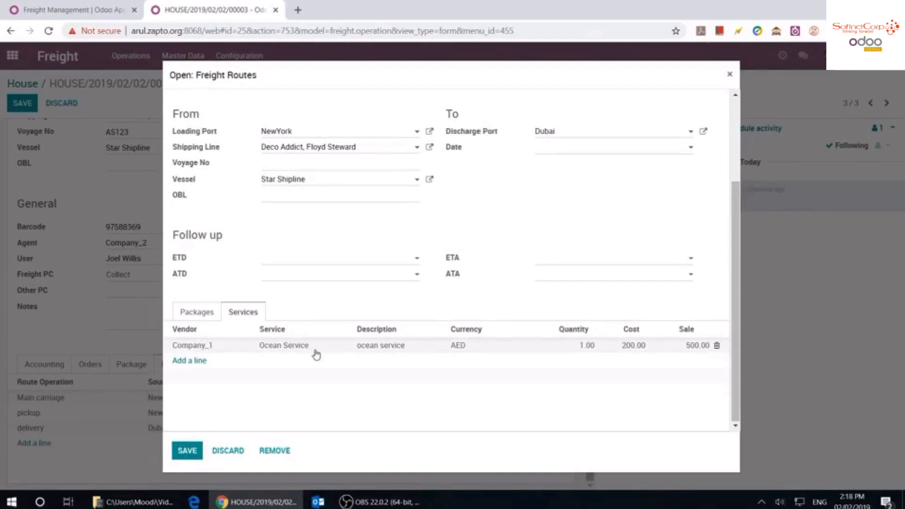
left_click(187, 450)
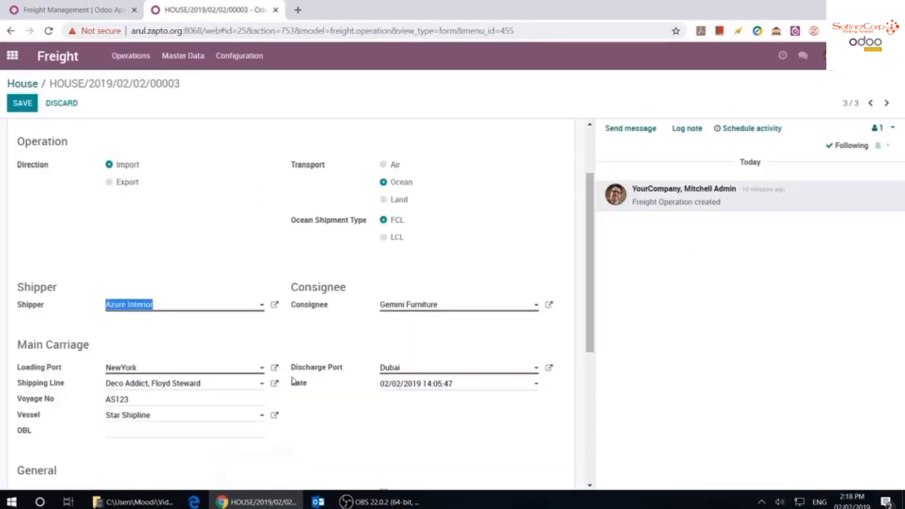
Start a new service line on the shipment's pickup route with Company_2 as the vendor
scroll(293, 381, "down", 5)
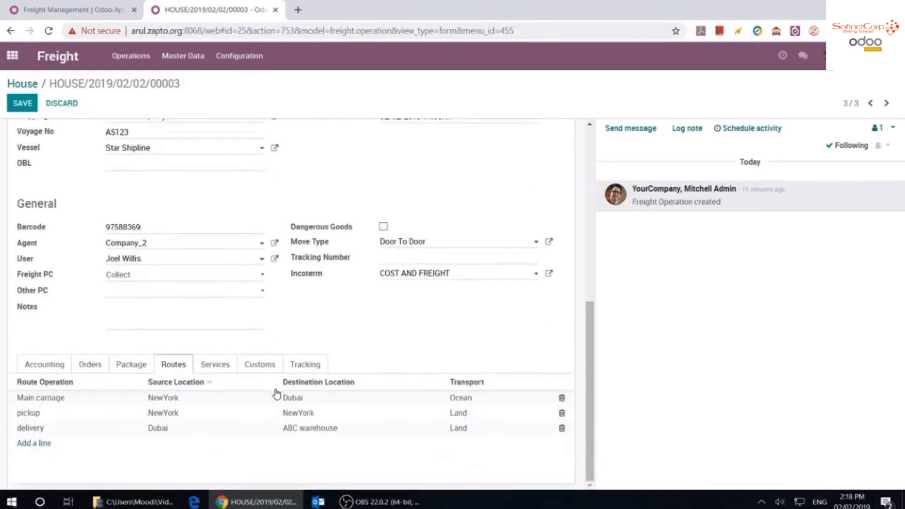
left_click(198, 412)
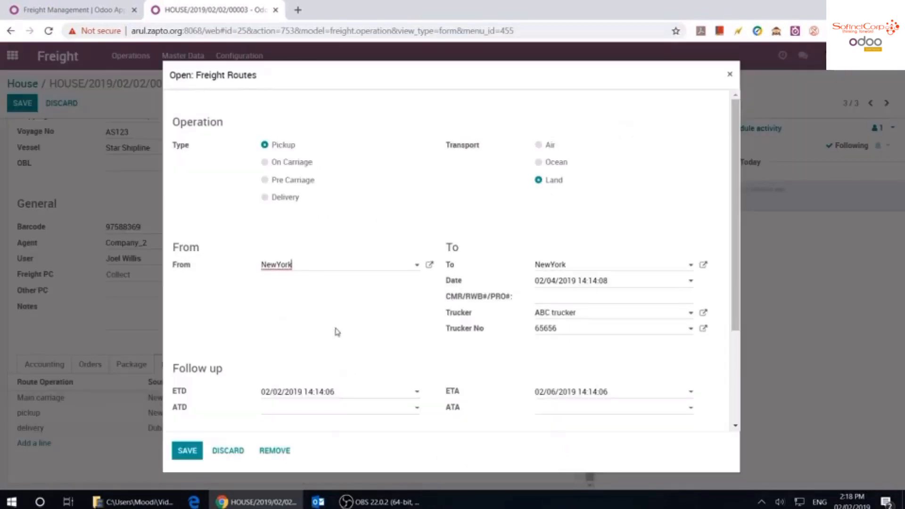
scroll(334, 332, "down", 3)
left_click(243, 311)
left_click(190, 345)
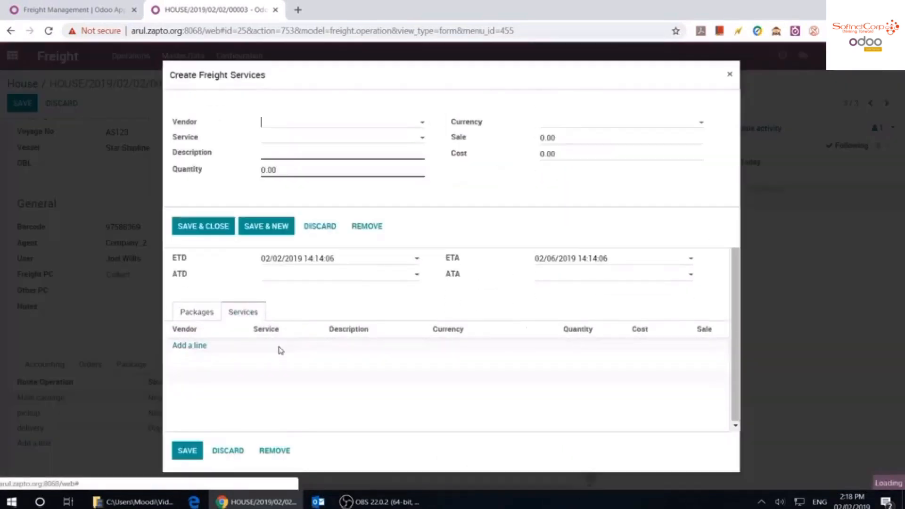
left_click(319, 124)
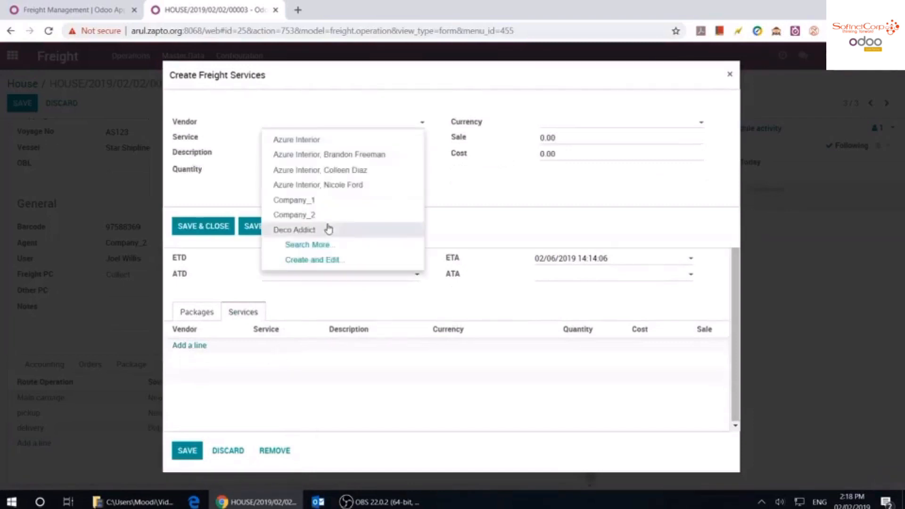
left_click(325, 215)
Create a new service named "Pickup Service" for the service line
left_click(324, 139)
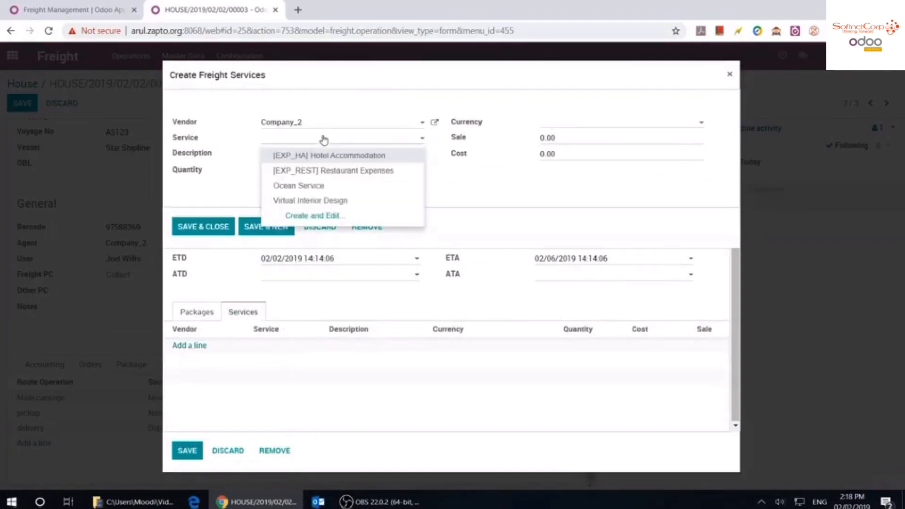
type("se")
type("Pick")
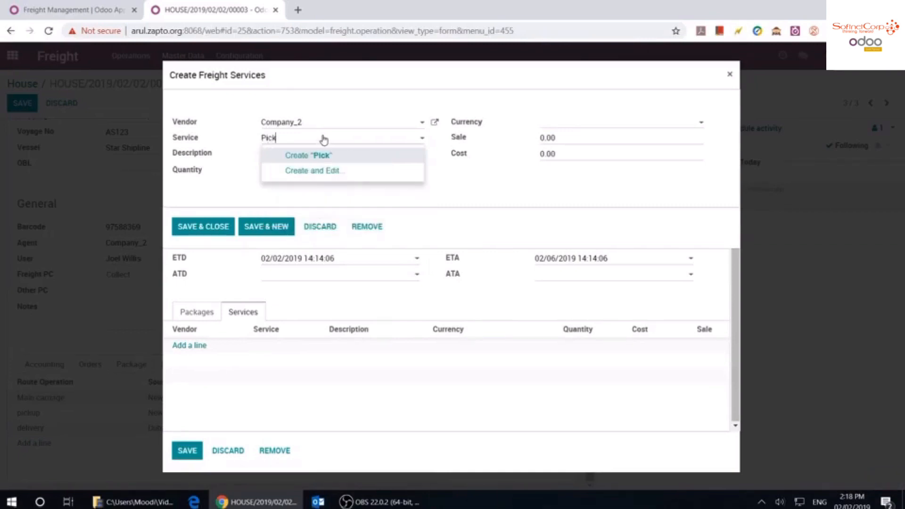
type("up Service")
key("Return")
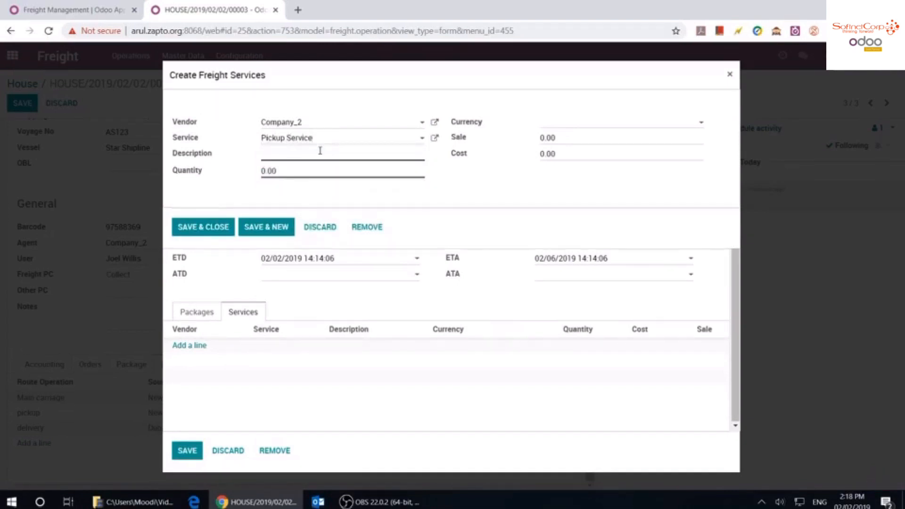
Describe the pickup service line as "pick up from warehouse in NY" and set its quantity to 1
left_click(320, 151)
type("pick up fropm")
key("BackSpace")
key("BackSpace")
key("Tab")
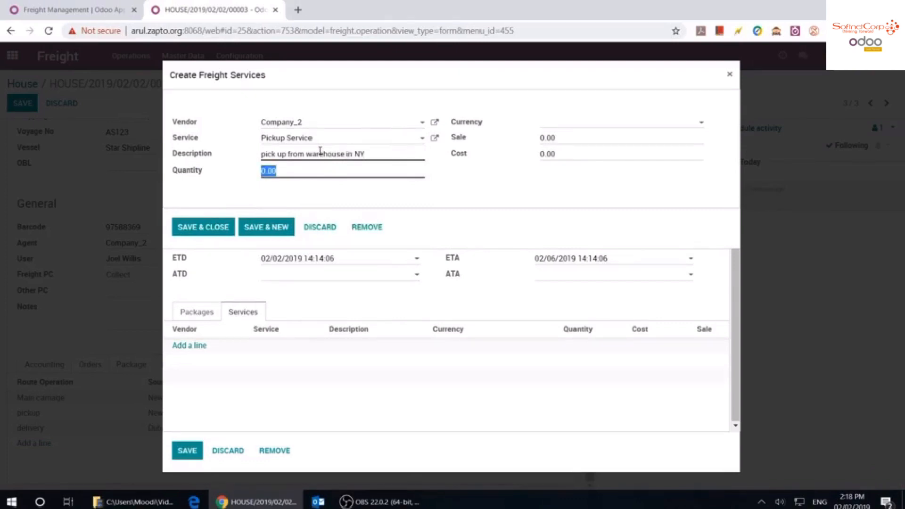
type("1")
key("Tab")
Price the pickup service with a sale of 600 and a cost of 150, leaving the currency empty, and save the line, route and shipment
left_click(601, 125)
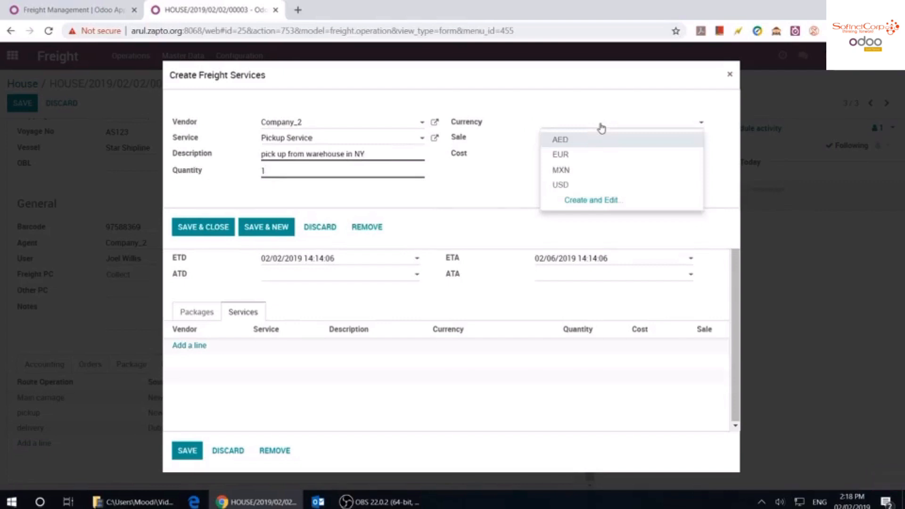
left_click(601, 129)
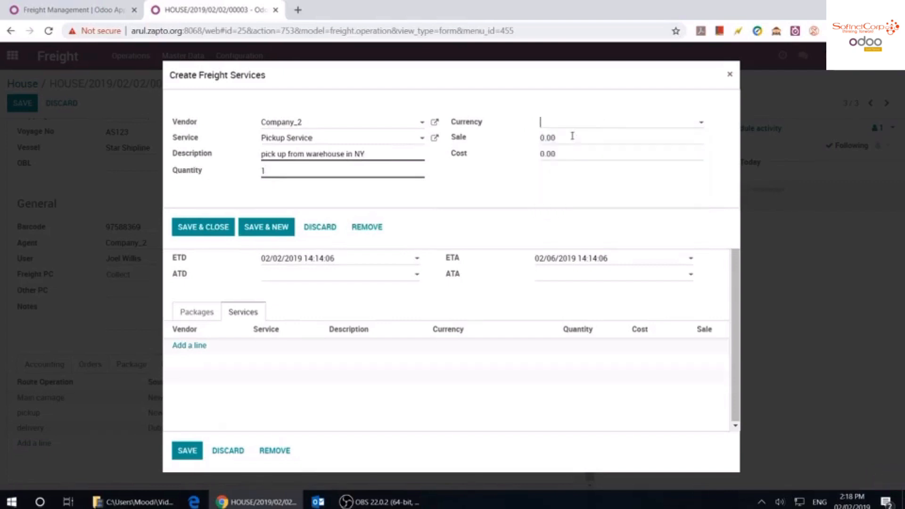
key("Tab")
type("600")
key("Tab")
type("150")
left_click(216, 227)
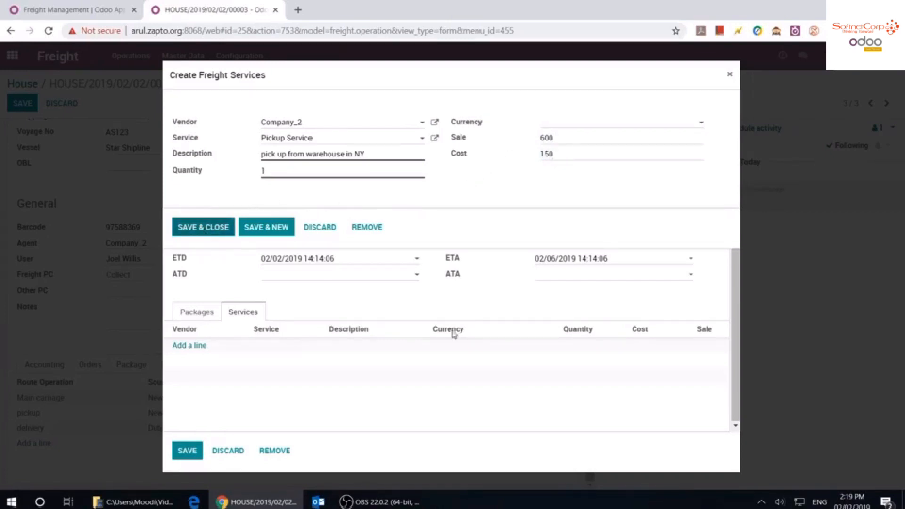
left_click(187, 449)
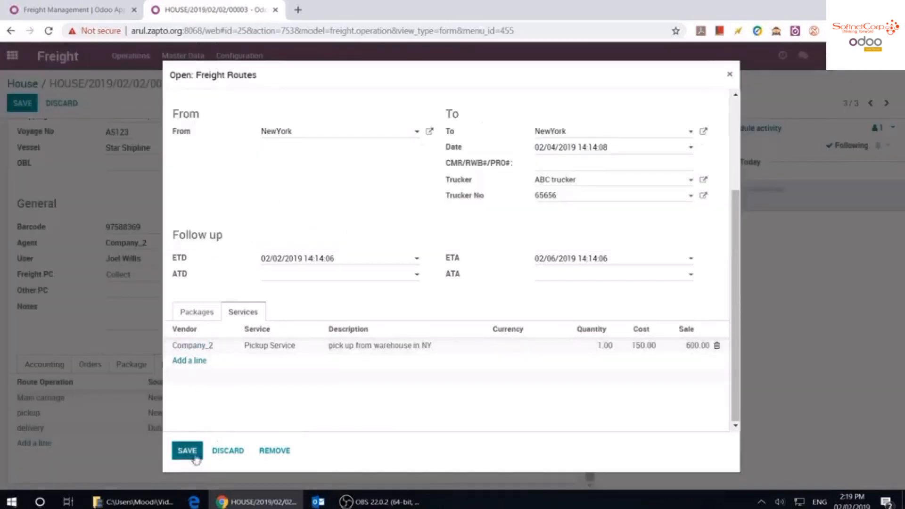
left_click(22, 103)
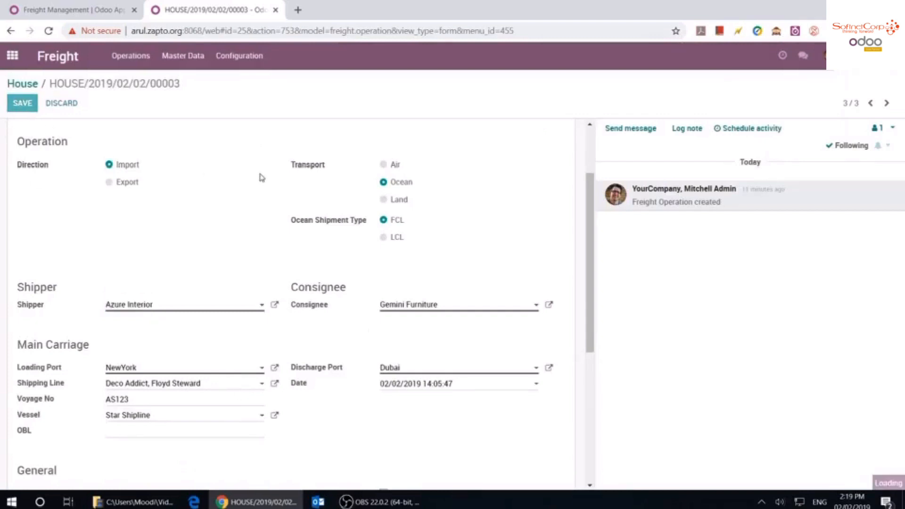
Check the services listed on the Main carriage route and close the route
scroll(262, 343, "down", 5)
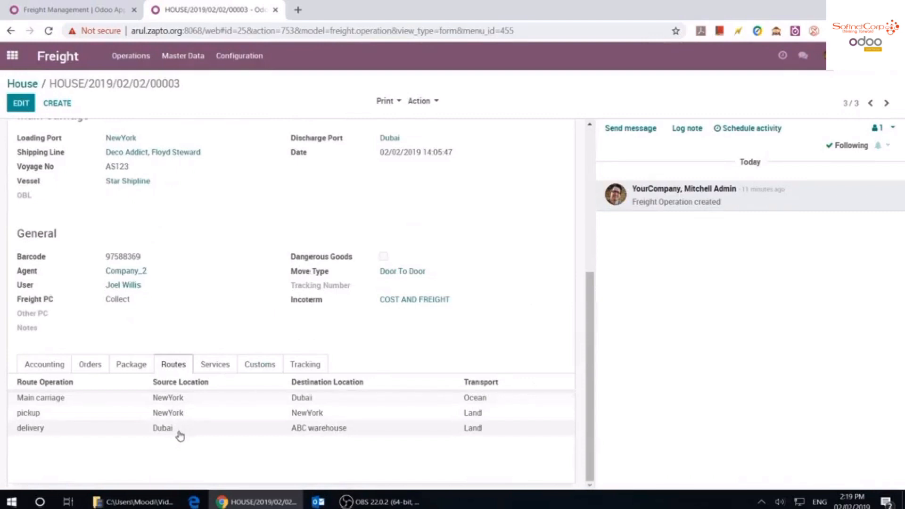
left_click(272, 397)
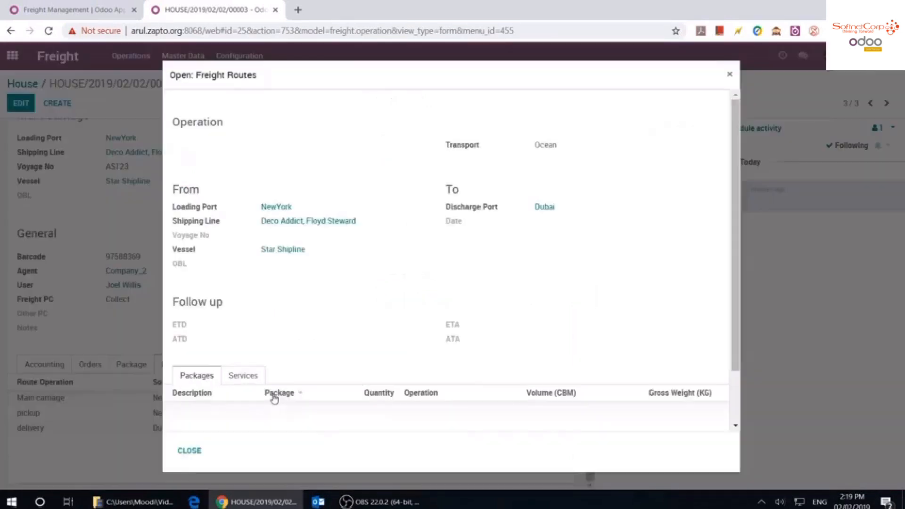
left_click(241, 375)
left_click(191, 449)
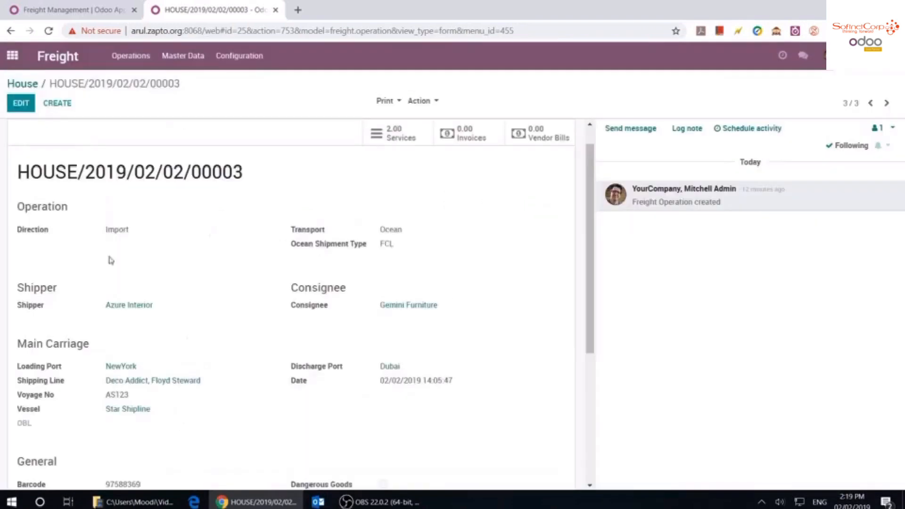
Edit the shipment and start another service line on the Main carriage route with Company_1 as the vendor
left_click(18, 106)
scroll(272, 376, "down", 5)
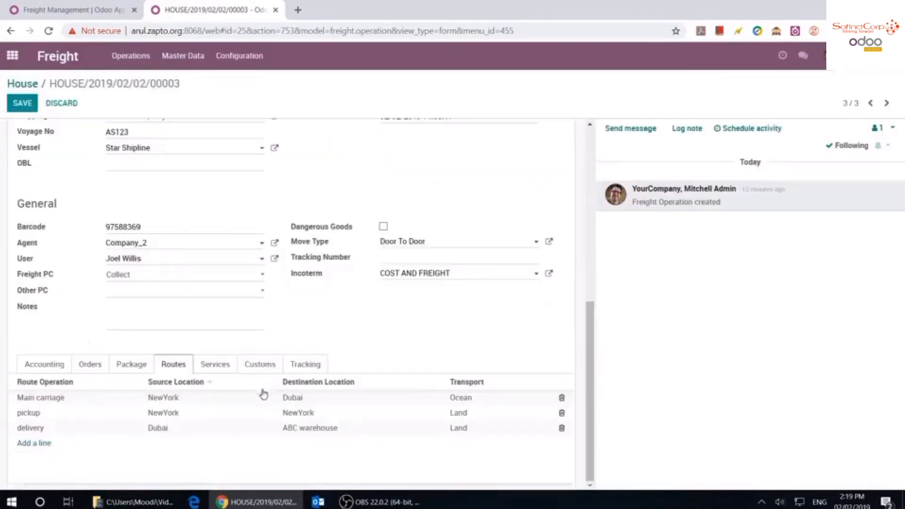
left_click(302, 397)
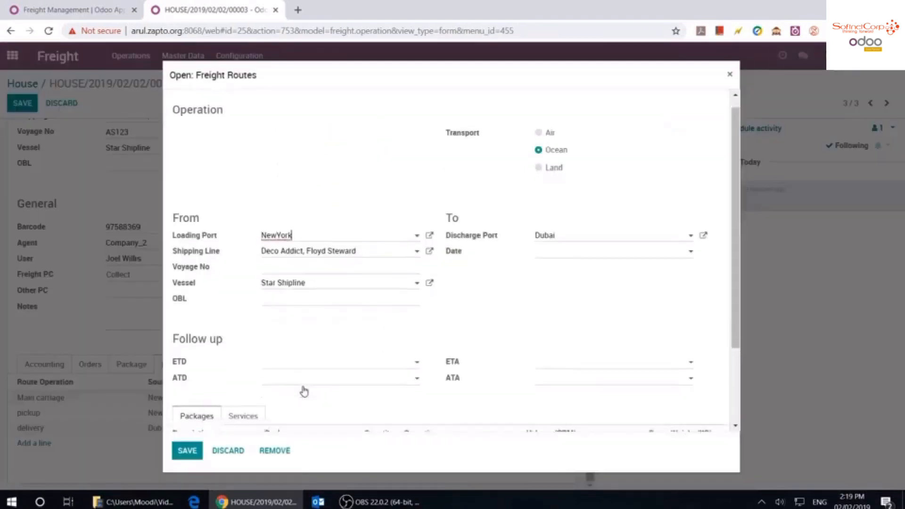
scroll(259, 347, "down", 3)
left_click(243, 312)
left_click(208, 361)
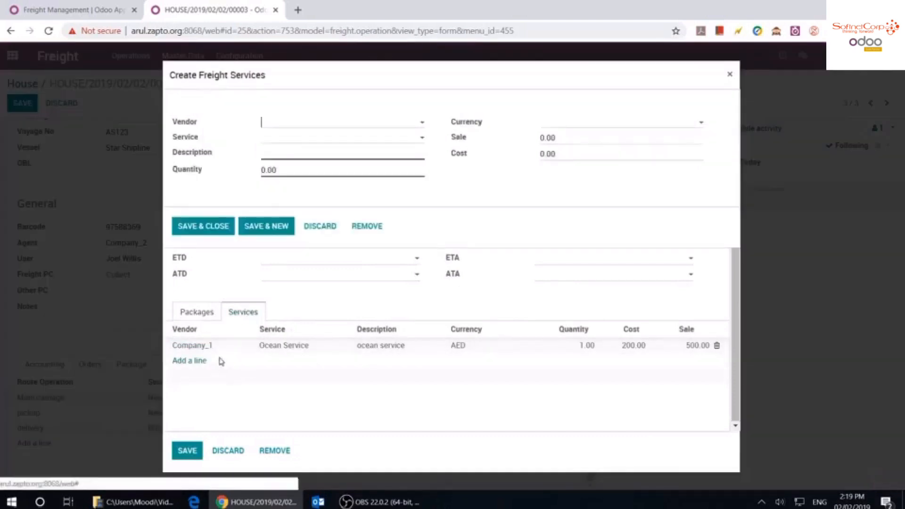
left_click(289, 119)
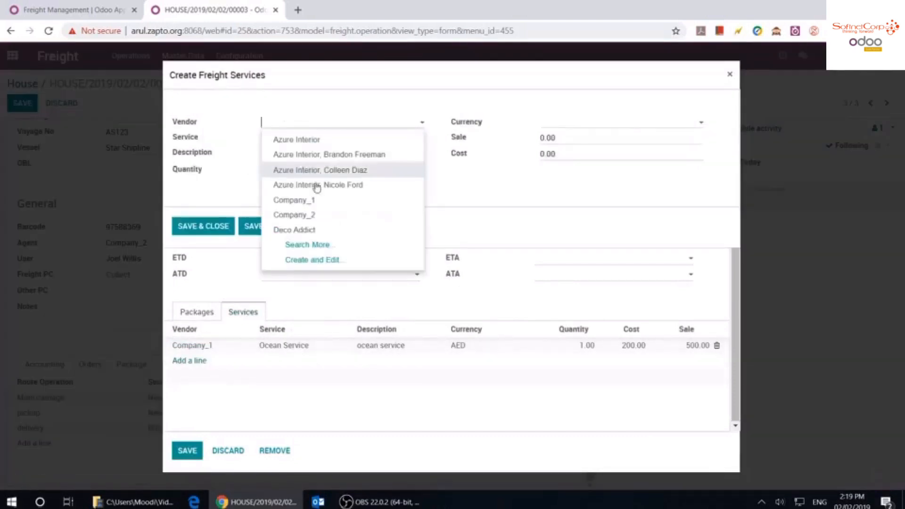
left_click(314, 200)
Create a new service named "customs clearence Service" for the service line
left_click(326, 141)
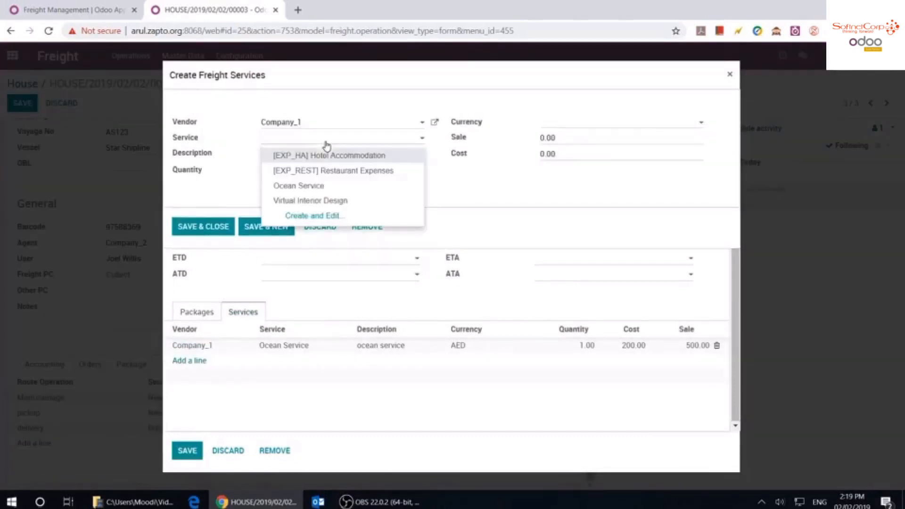
type("cust")
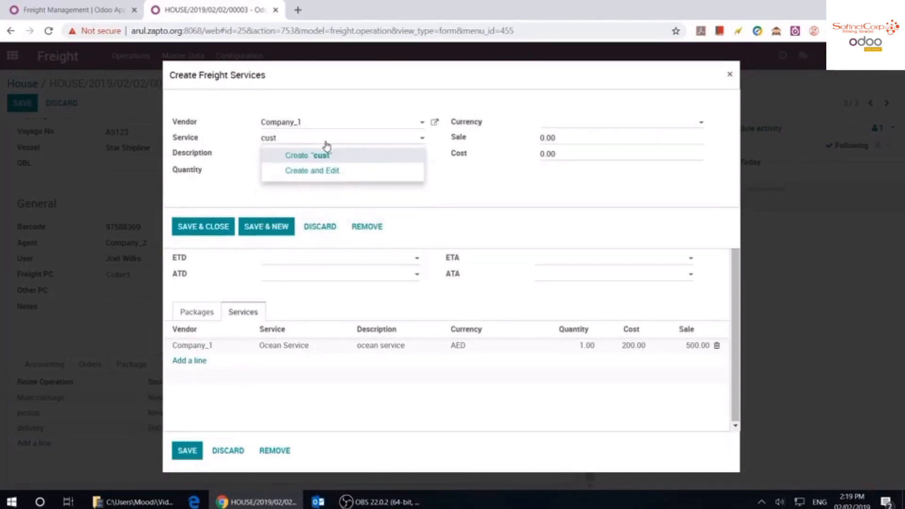
type("oms clearence Service")
key("Return")
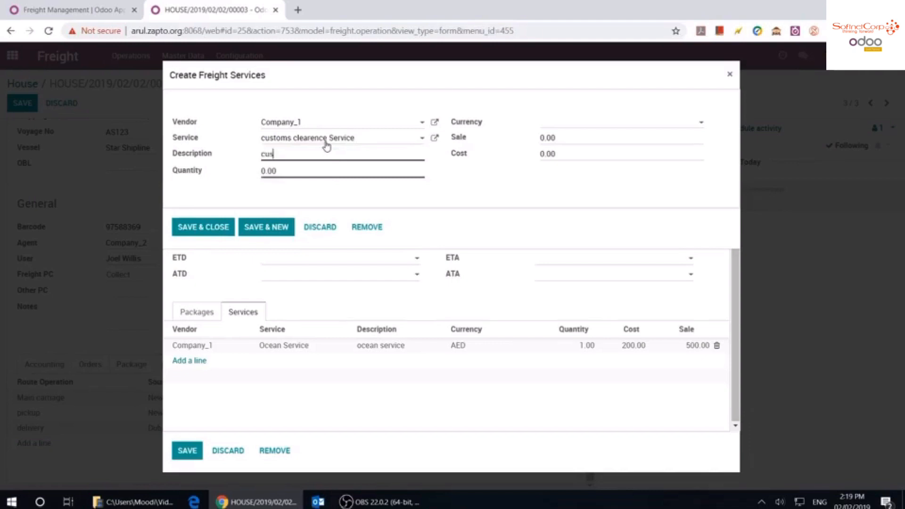
Describe the line as "customs" with quantity 1, sale 250 and cost 100, and save the line, route and shipment
type("customs")
key("Tab")
type("1")
key("Tab")
type("2")
key("Tab")
type("10")
left_click(191, 227)
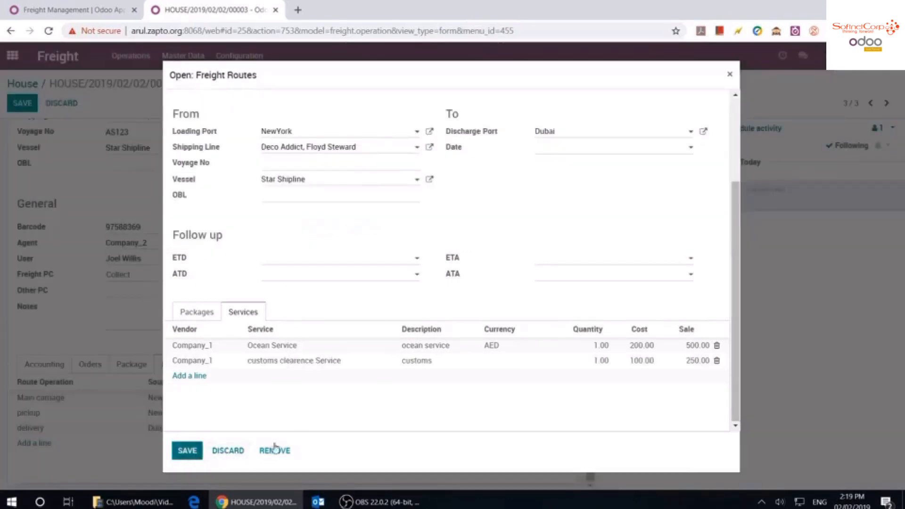
left_click(275, 448)
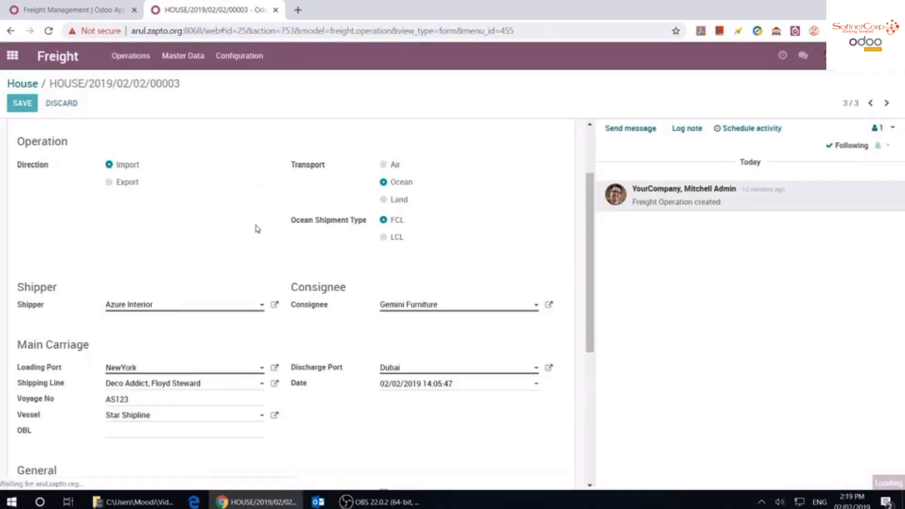
Review the saved shipment's services, accounting summary and customs details
scroll(233, 315, "down", 5)
left_click(214, 364)
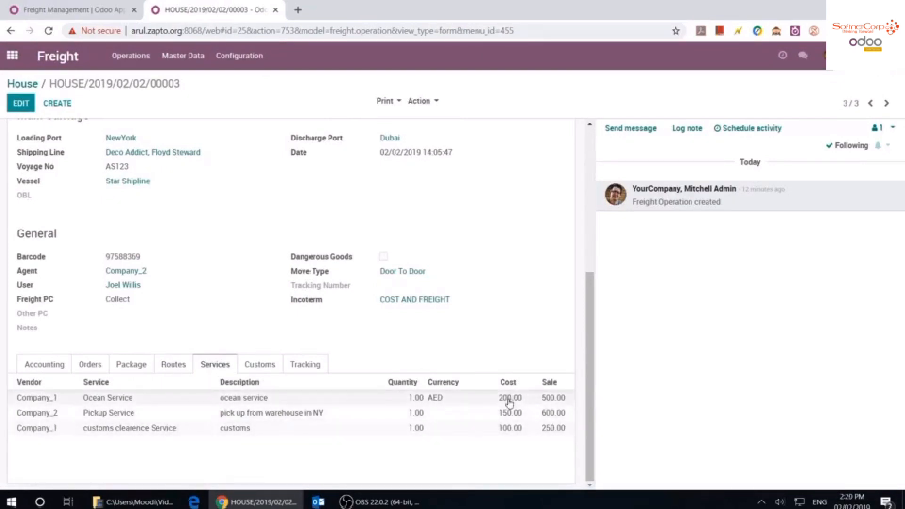
left_click(47, 368)
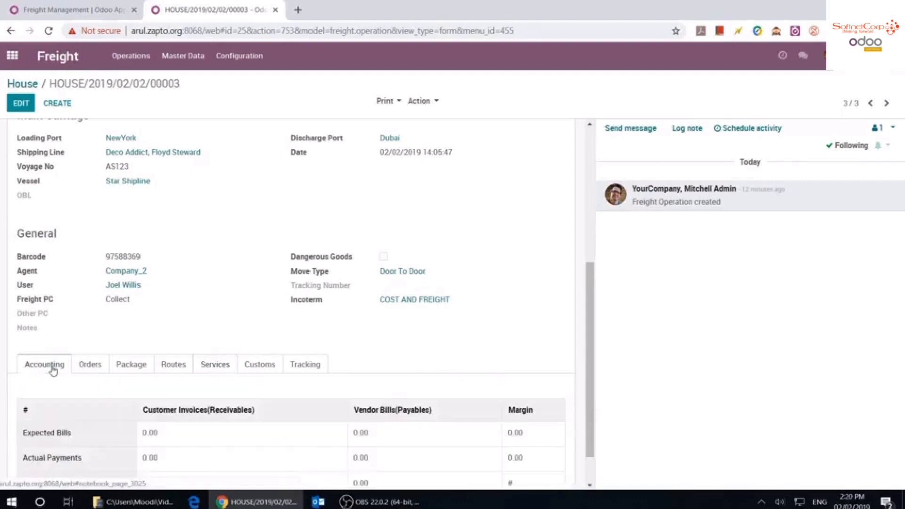
scroll(304, 449, "down", 2)
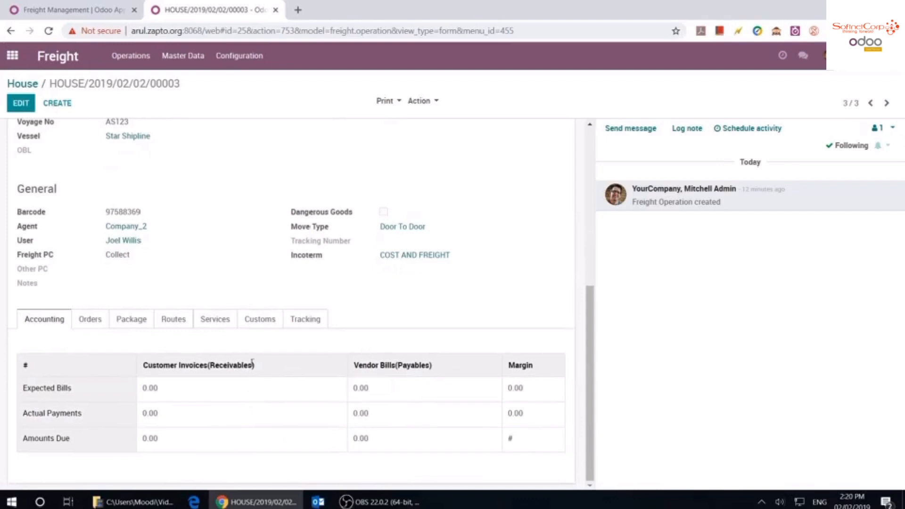
left_click(260, 319)
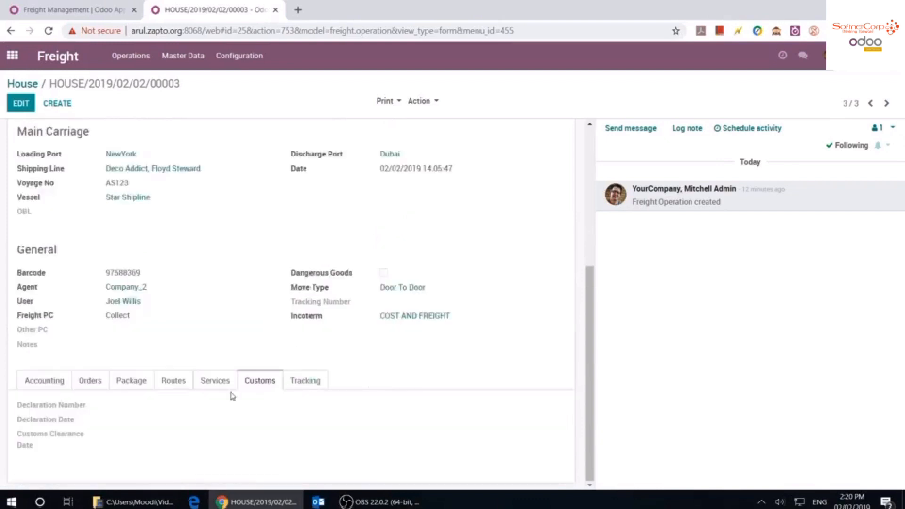
left_click(205, 384)
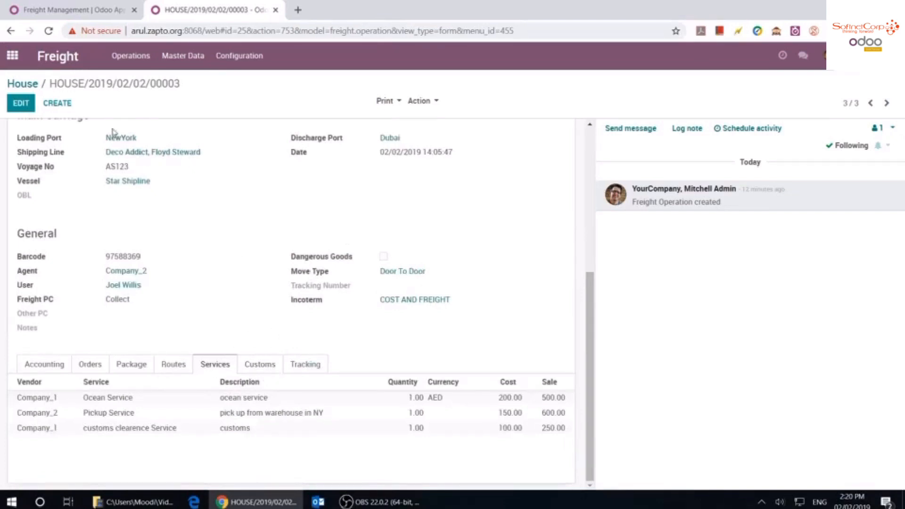
On the House board, move the newest import shipment to in Transit and place the in Transit stage before Received
left_click(22, 83)
left_click_drag(265, 305, 575, 198)
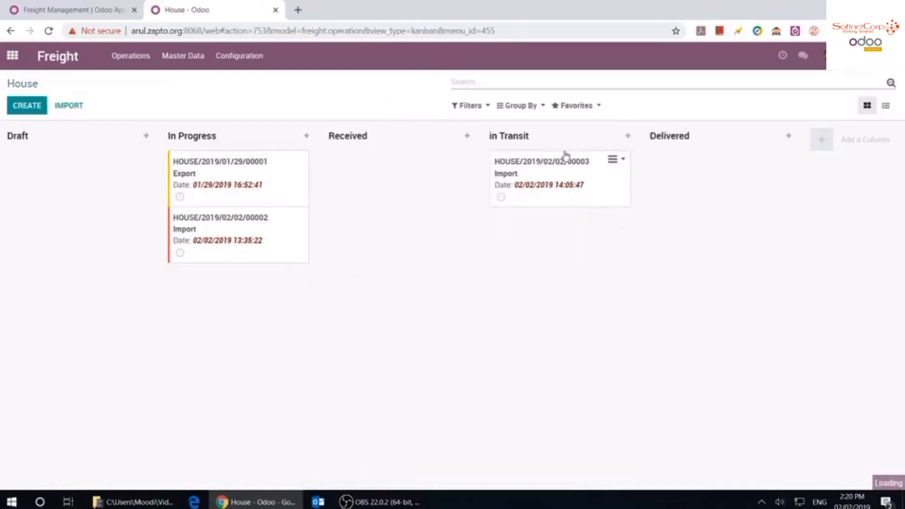
left_click_drag(566, 139, 434, 139)
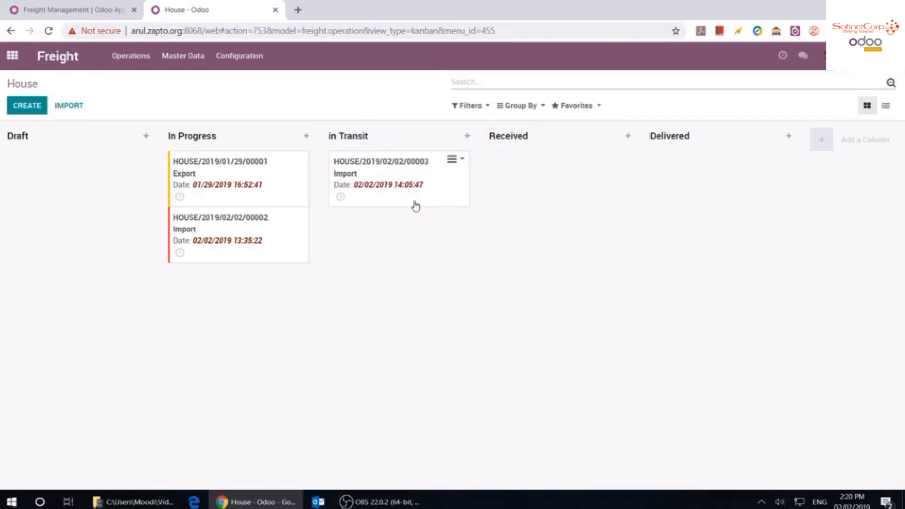
Move the import shipment from in Transit to the Received stage and open its record
left_click_drag(415, 206, 551, 203)
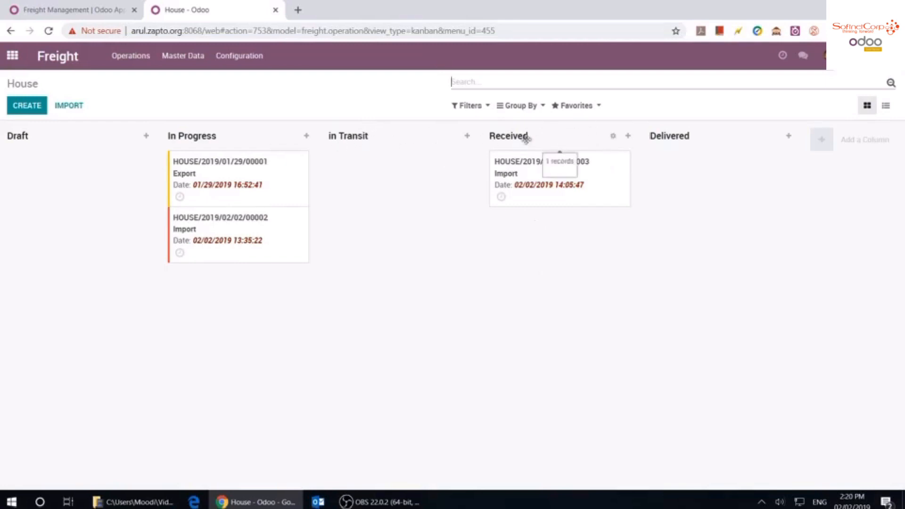
left_click(588, 202)
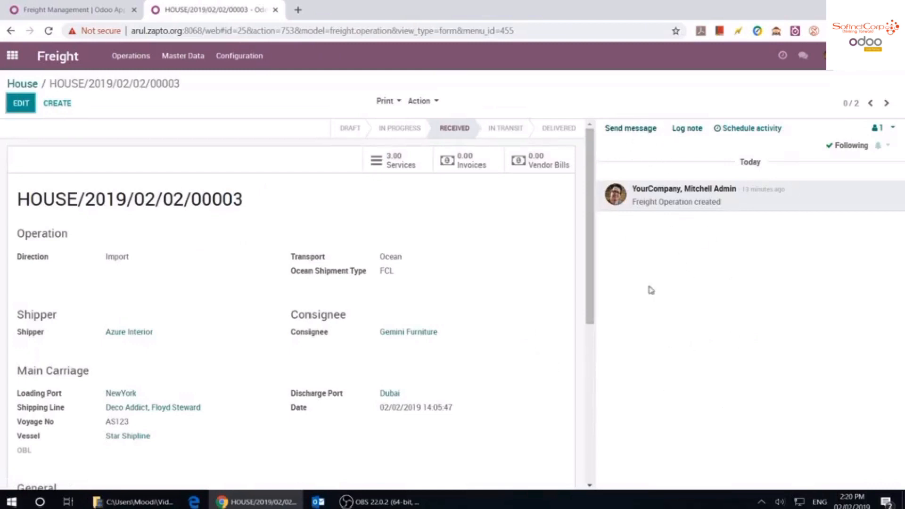
scroll(519, 335, "down", 3)
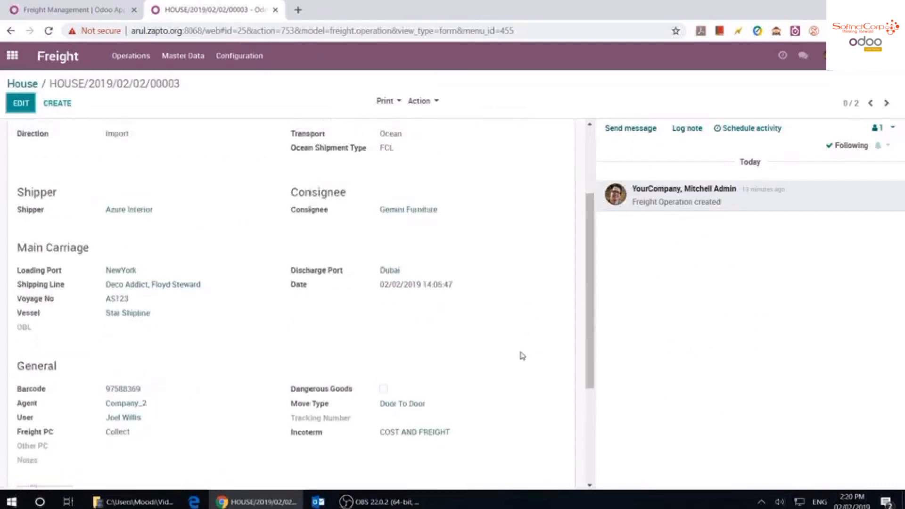
Create a vendor invoice for all three services of the shipment, invoiced to the agent Wood Corner
scroll(521, 356, "up", 3)
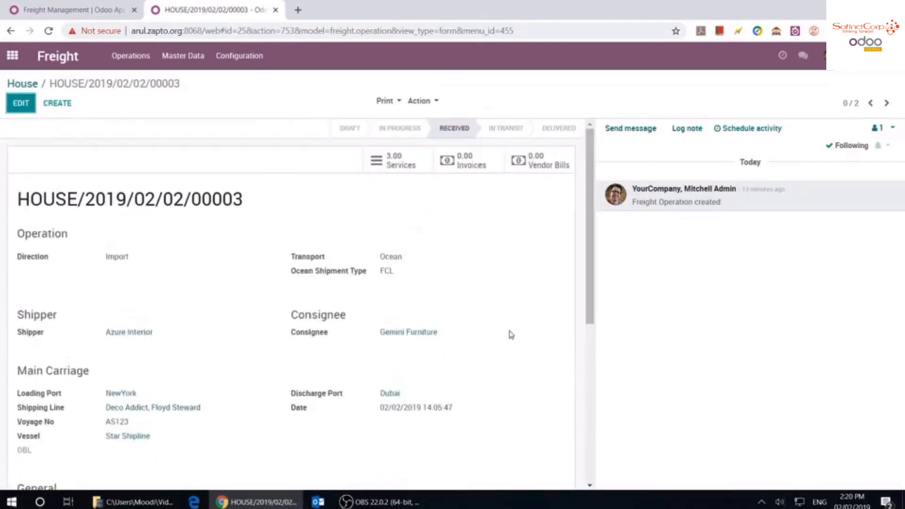
left_click(401, 165)
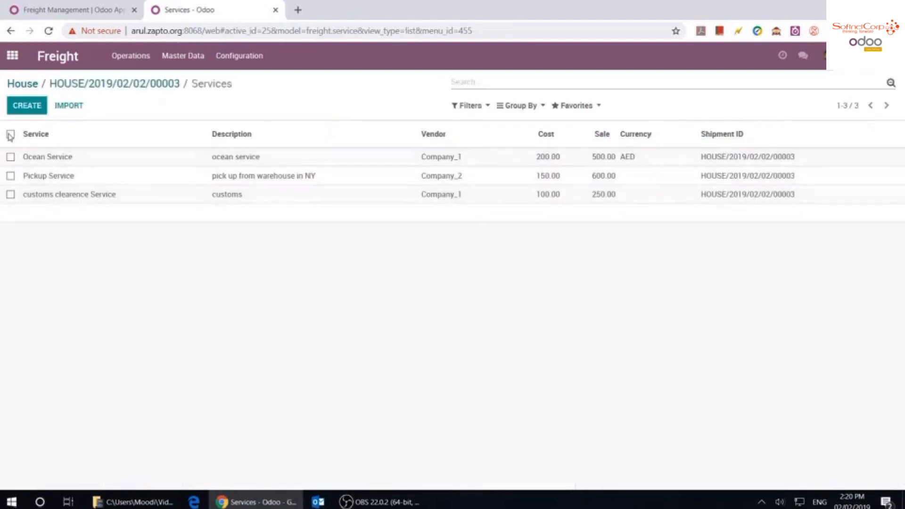
left_click(10, 135)
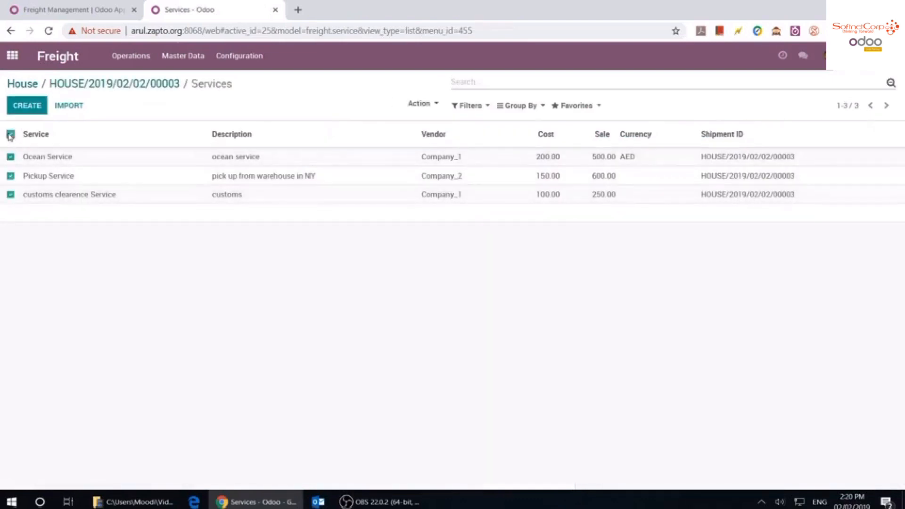
left_click(414, 109)
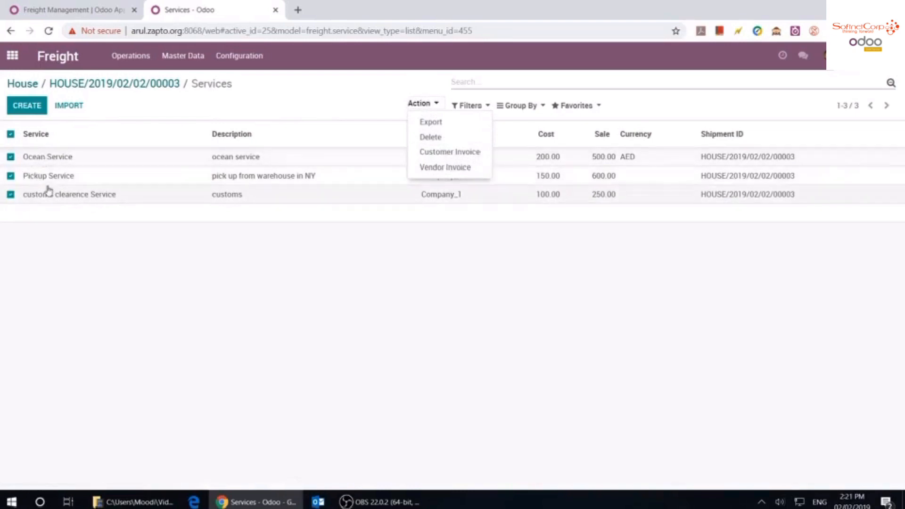
left_click(459, 170)
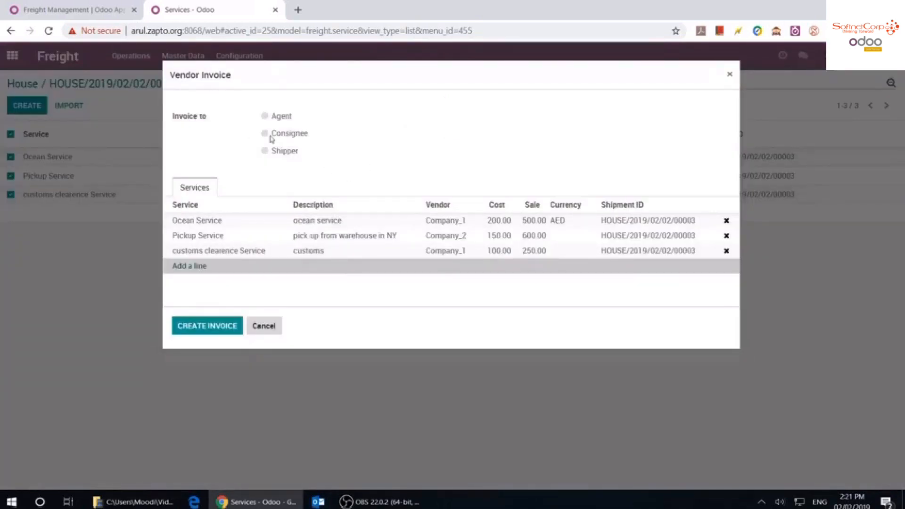
left_click(264, 116)
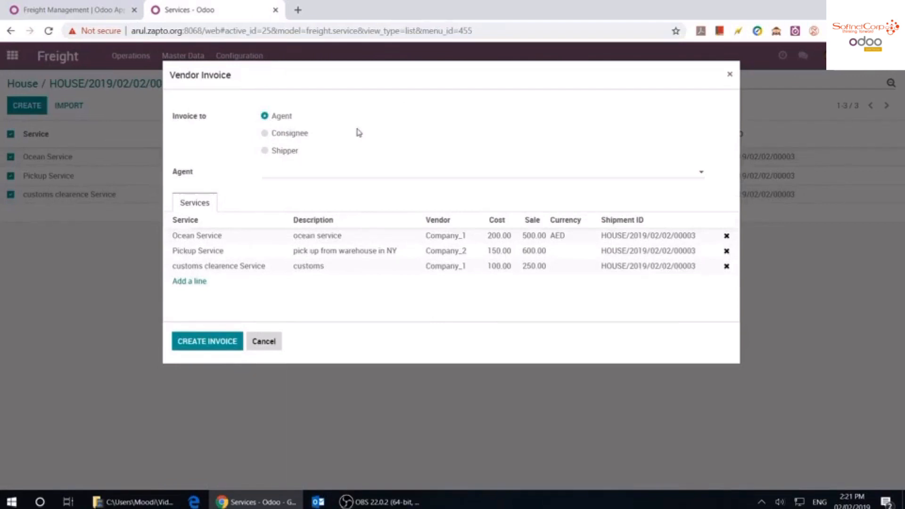
left_click(354, 173)
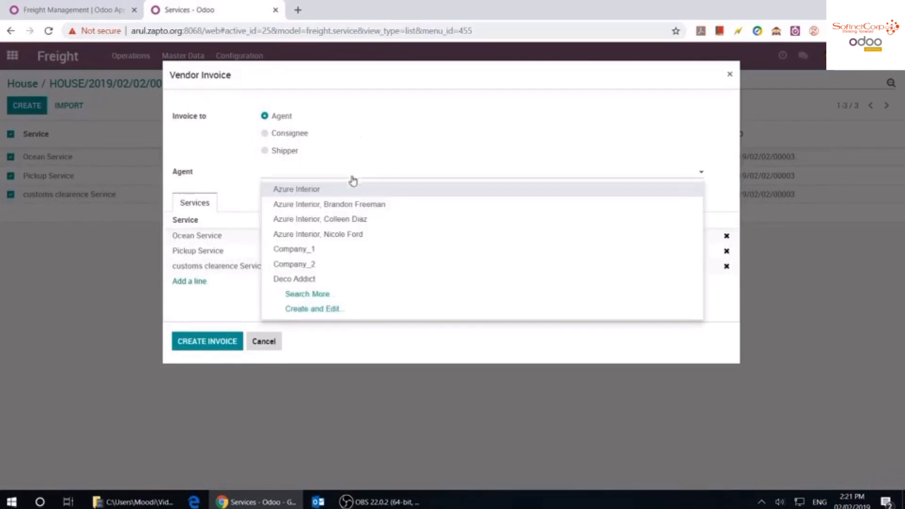
left_click(338, 295)
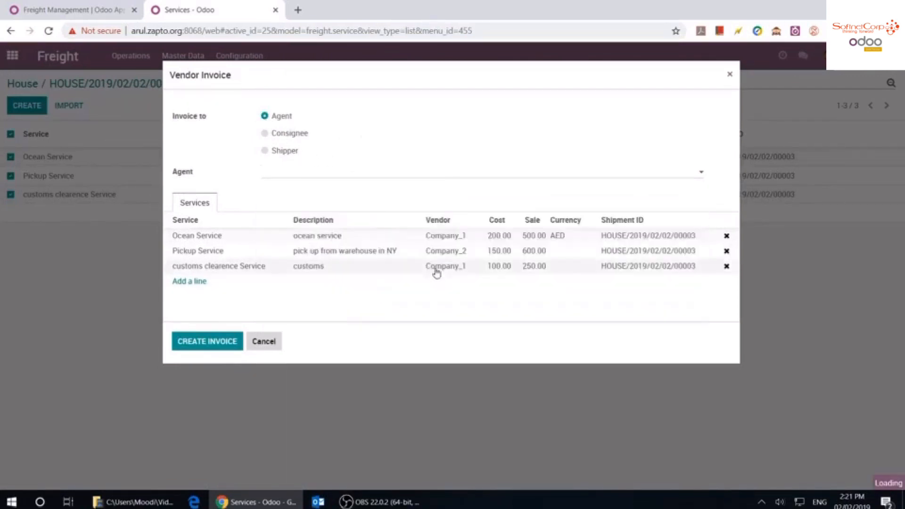
scroll(323, 337, "down", 7)
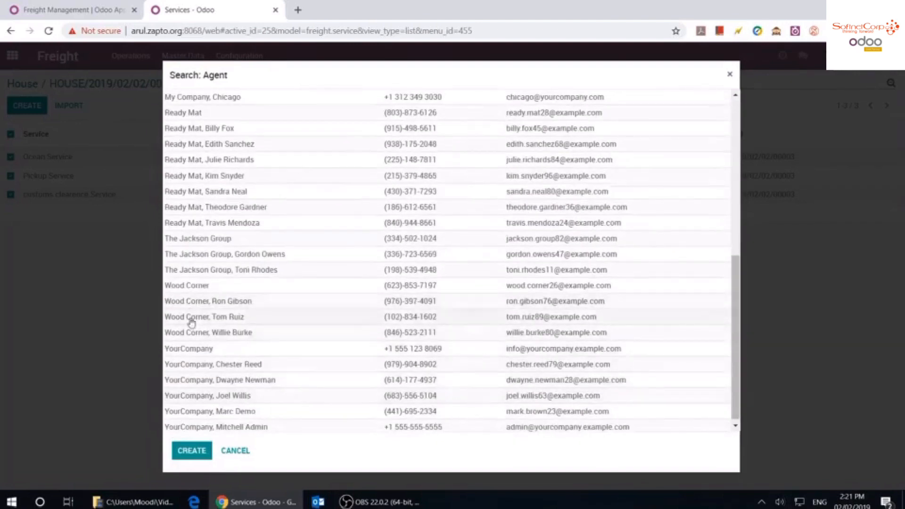
scroll(239, 380, "down", 1)
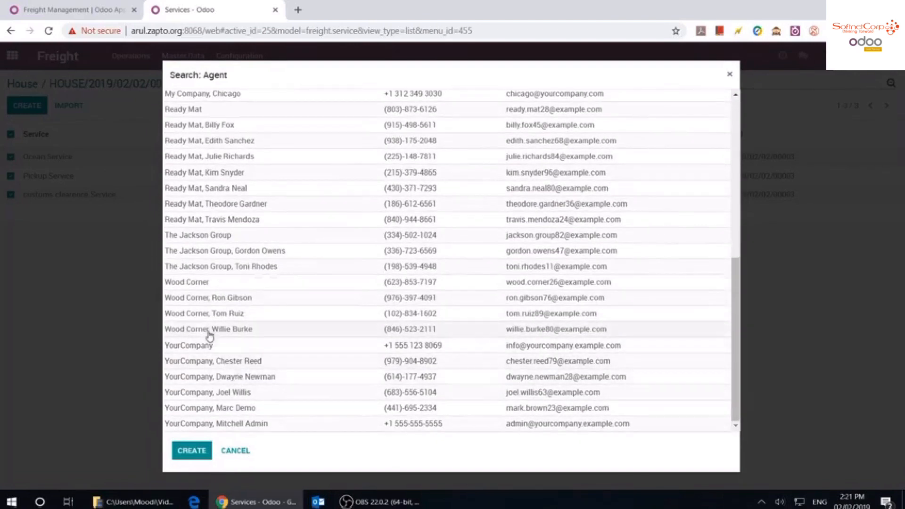
left_click(204, 283)
left_click(205, 343)
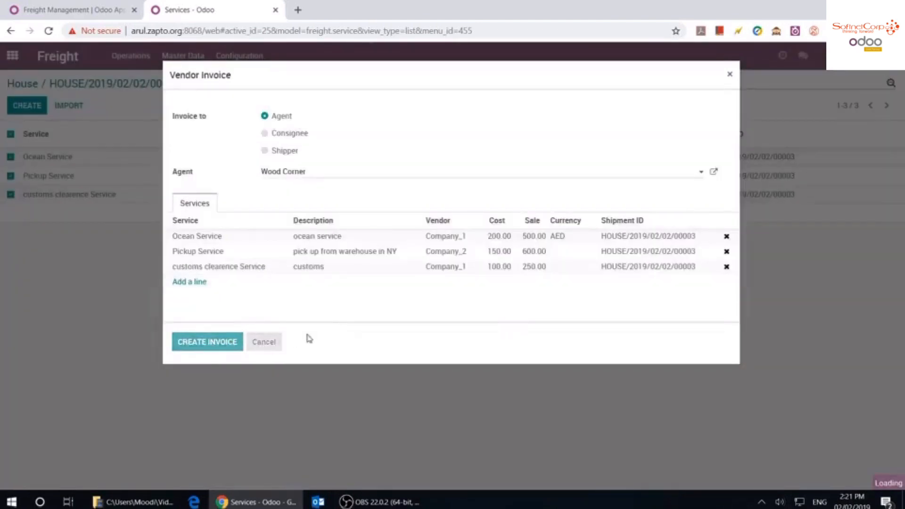
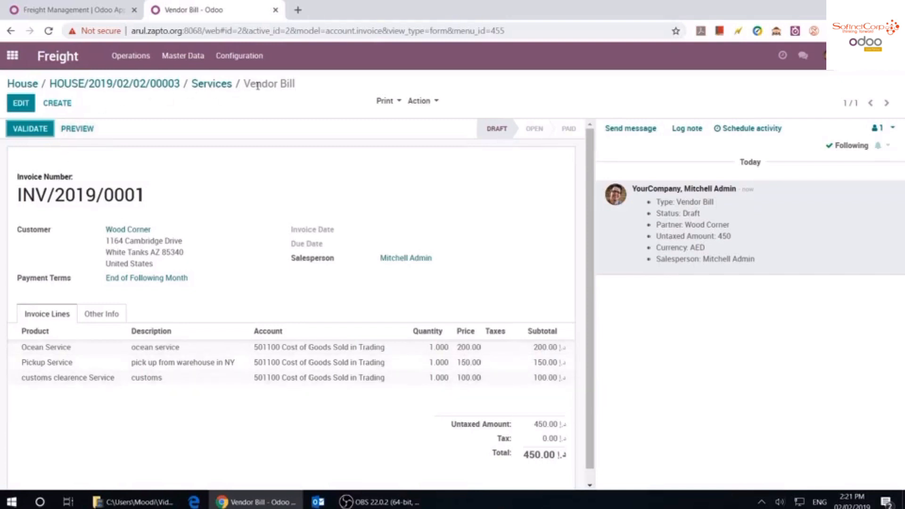
Return to the shipment and examine the expected vendor bills and margin in its accounting summary
left_click(213, 84)
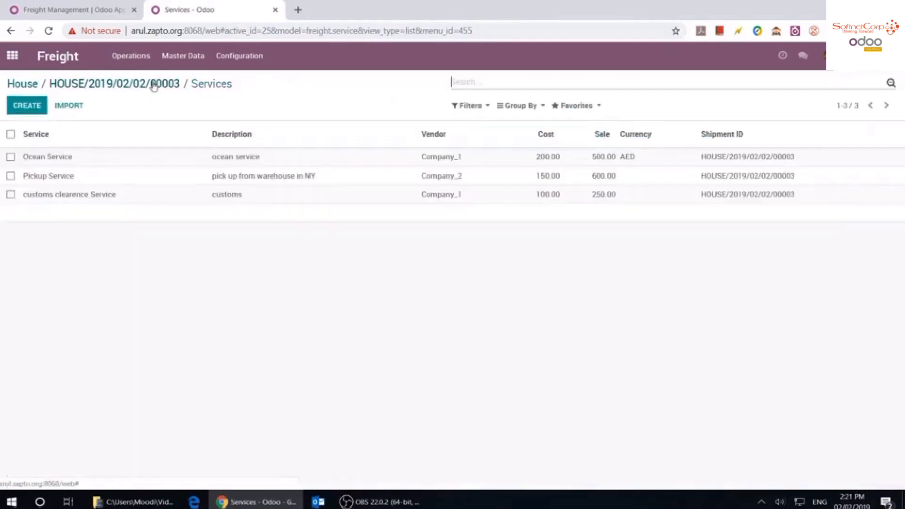
left_click(154, 86)
scroll(173, 400, "down", 4)
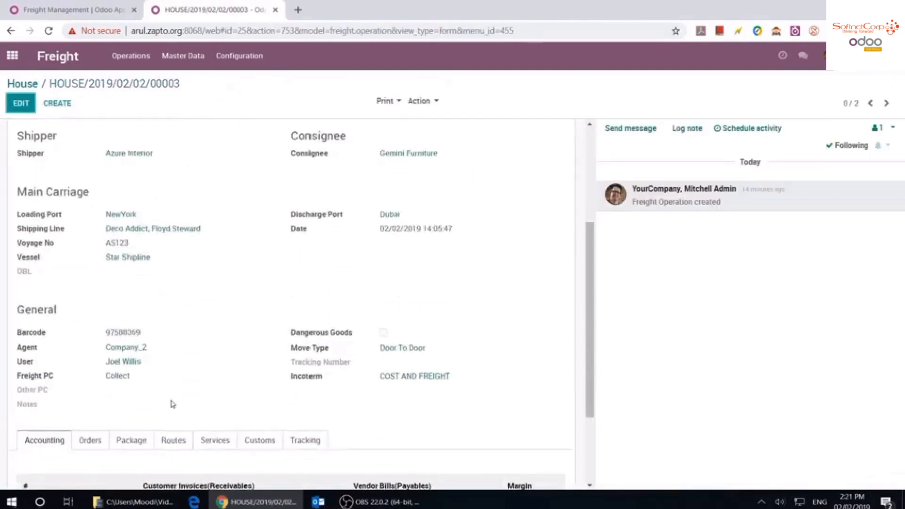
scroll(173, 404, "down", 3)
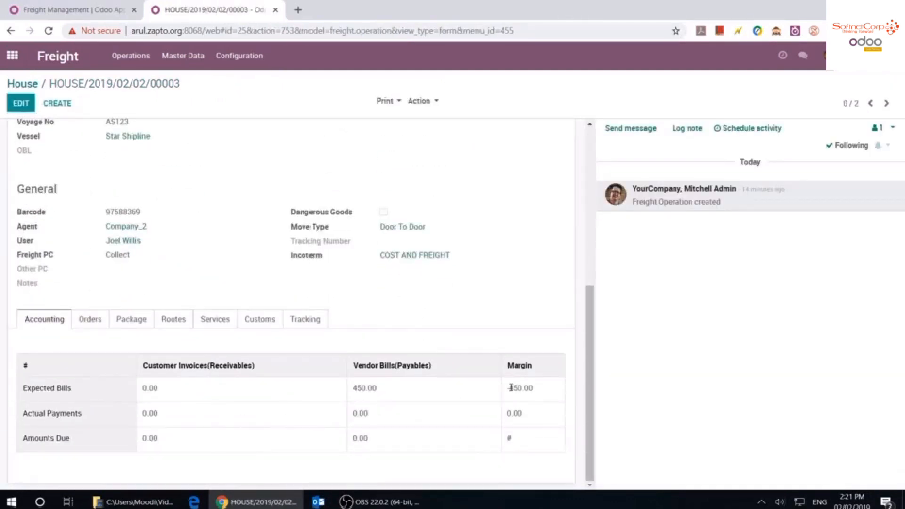
left_click_drag(503, 389, 533, 388)
mouse_move(383, 389)
left_mouse_down()
mouse_move(352, 388)
mouse_move(384, 388)
left_mouse_up()
left_click(359, 386)
left_click(390, 385)
scroll(390, 368, "up", 6)
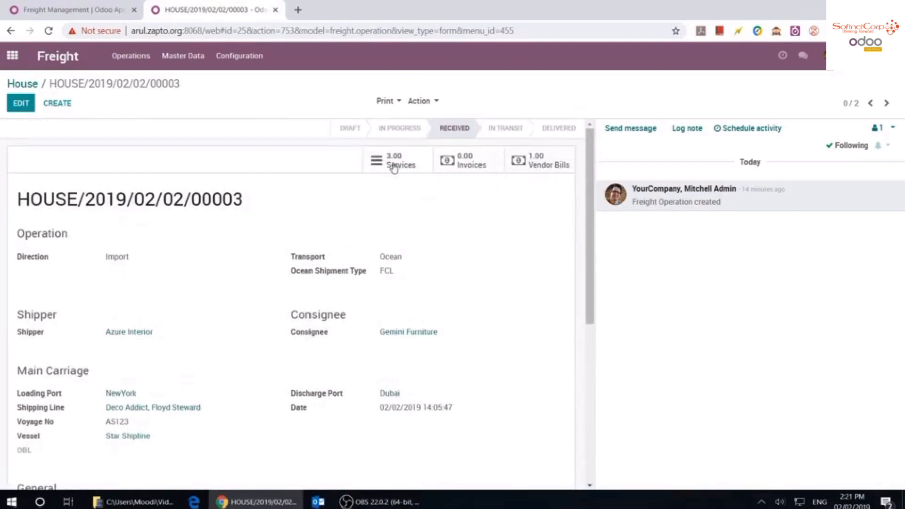
Create a customer invoice for all three services of the shipment, invoiced to the consignee Azure Interior
left_click(470, 166)
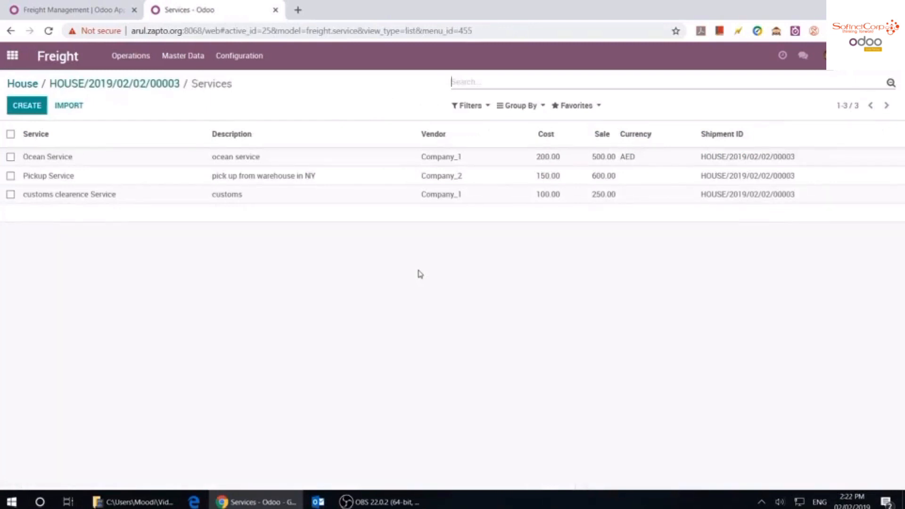
left_click(11, 134)
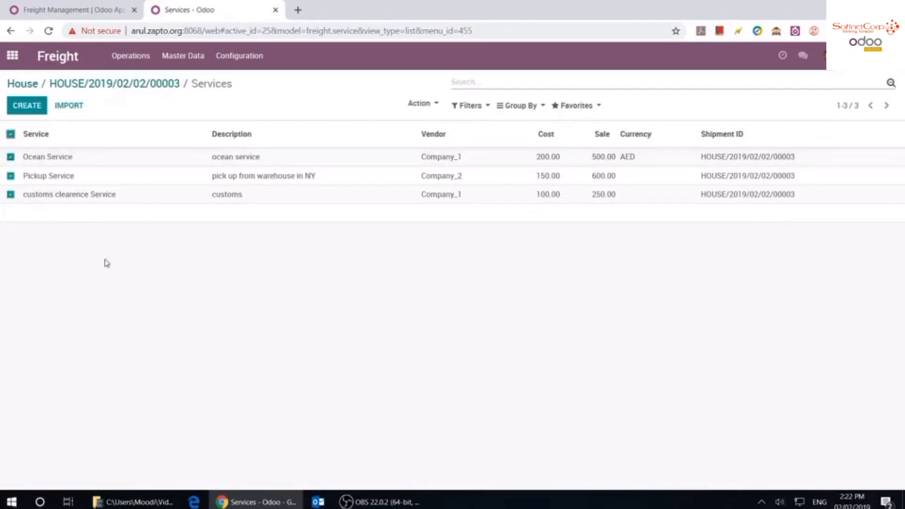
left_click(418, 104)
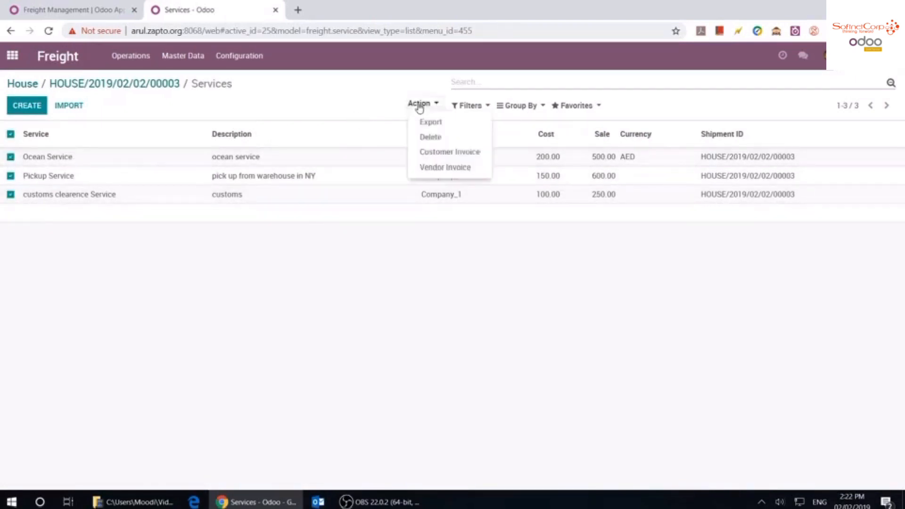
left_click(446, 152)
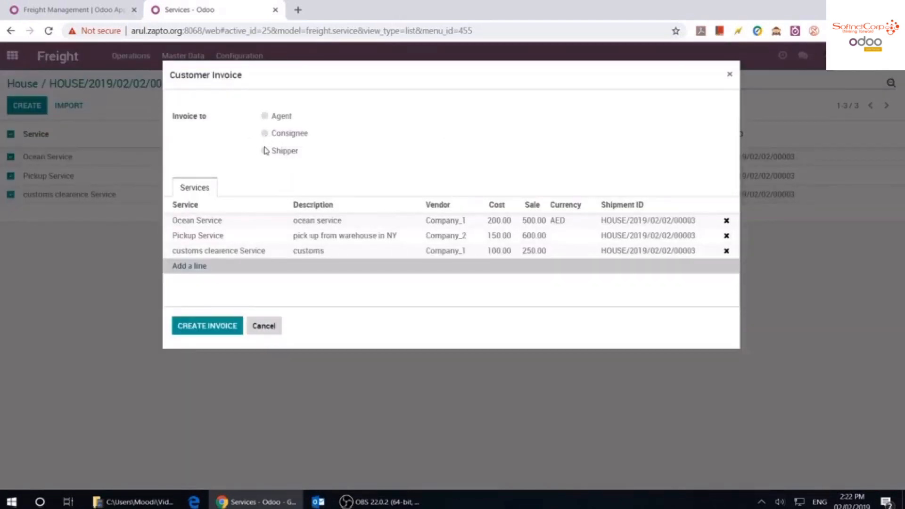
left_click(265, 133)
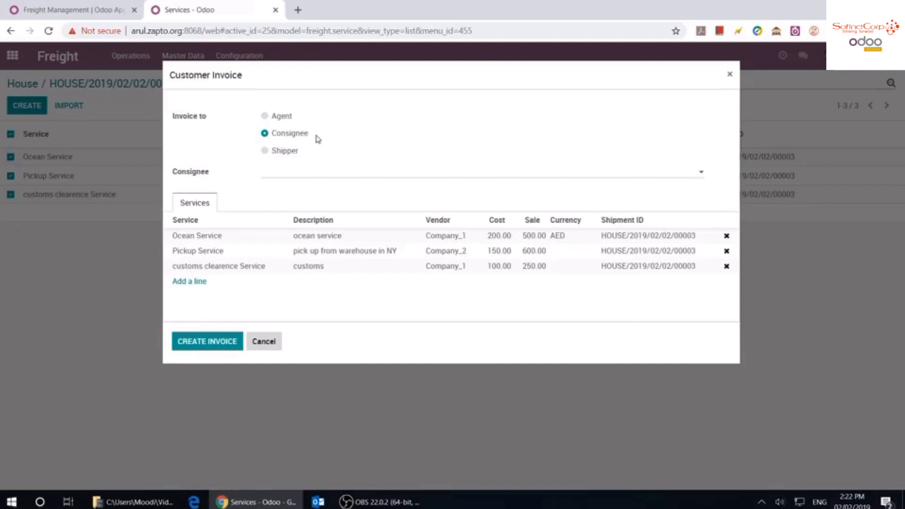
left_click(318, 177)
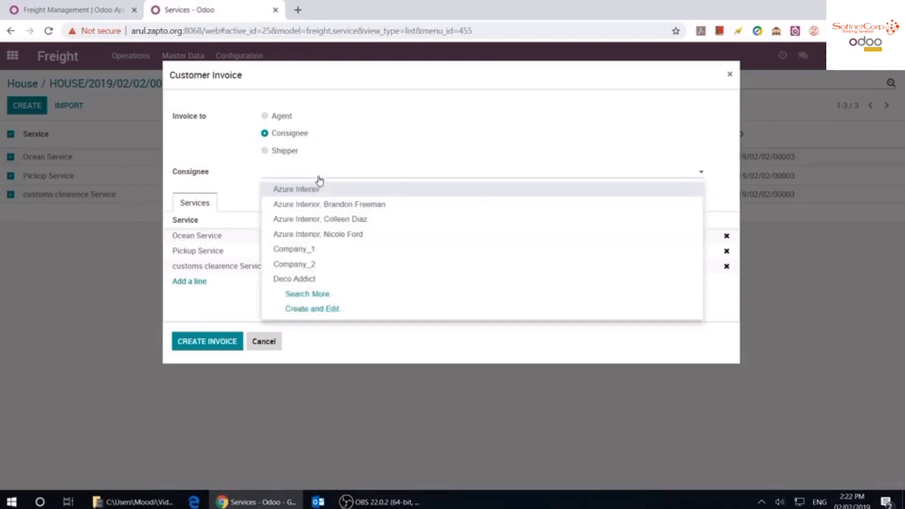
left_click(315, 189)
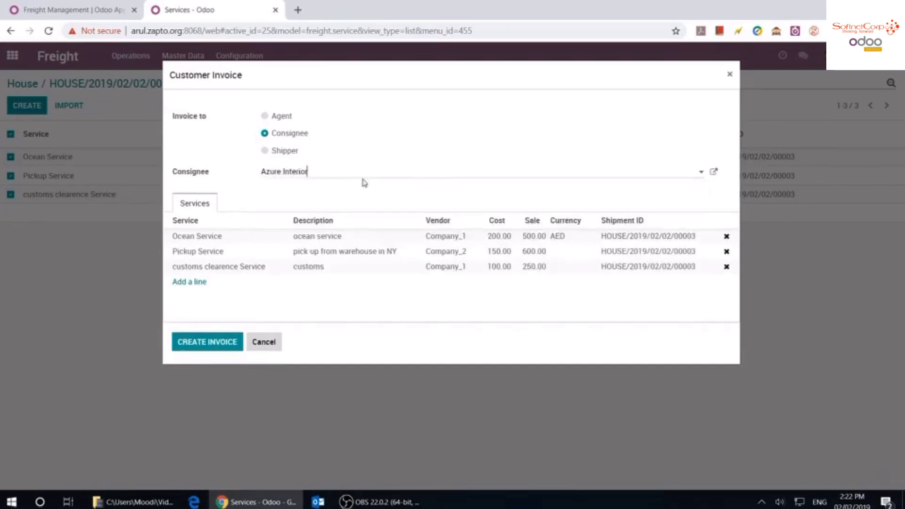
left_click(217, 342)
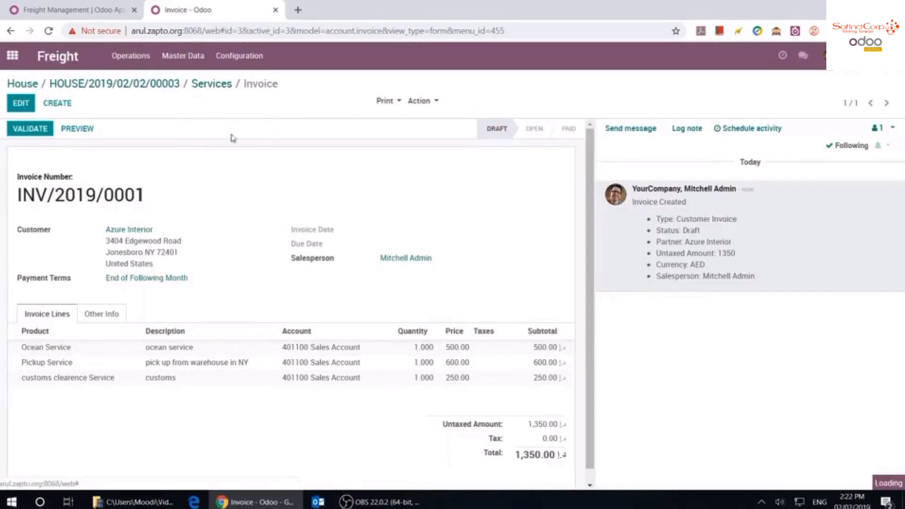
Examine the shipment's expected bills, actual payments and amounts due for customer invoices, vendor bills and margin
scroll(257, 377, "down", 2)
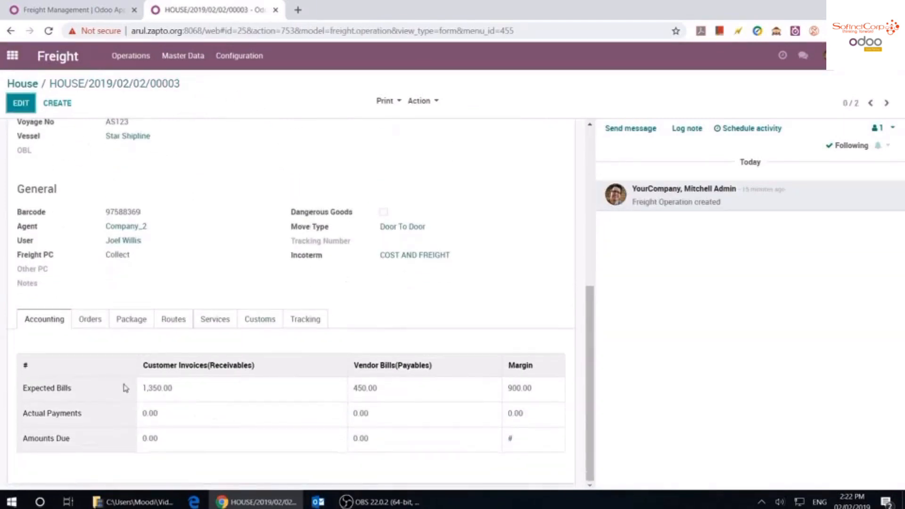
left_click_drag(144, 388, 179, 391)
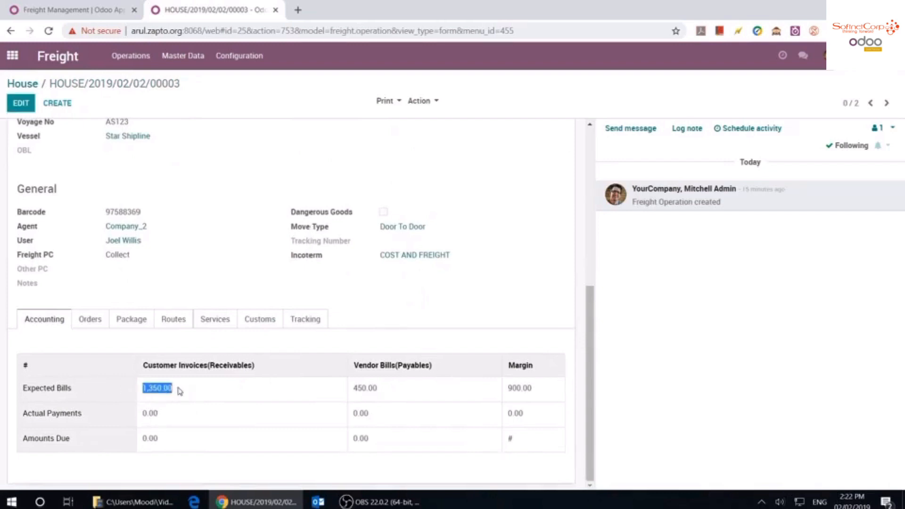
left_click(190, 386)
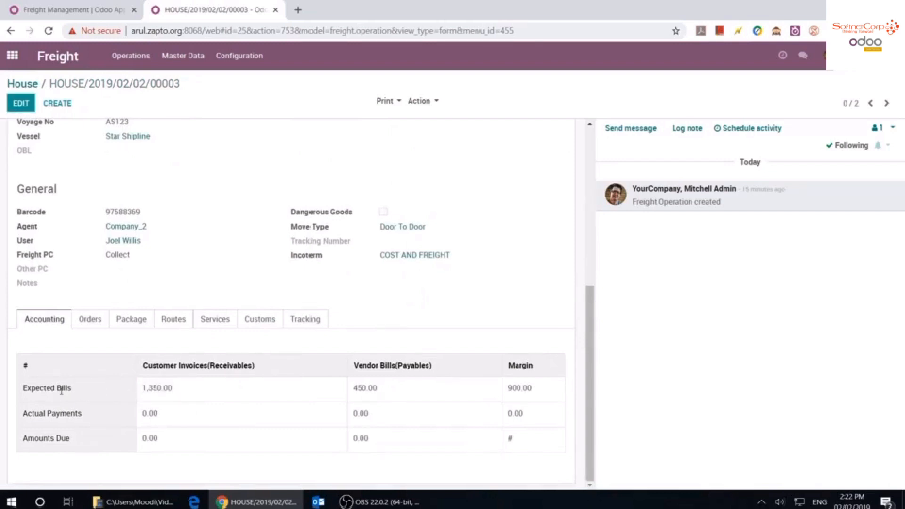
left_click_drag(45, 388, 69, 389)
left_click(395, 379)
left_click_drag(359, 366, 393, 365)
left_click_drag(355, 388, 380, 389)
left_click(412, 392)
left_click_drag(506, 394, 532, 391)
left_click(542, 399)
left_click_drag(141, 413, 521, 418)
left_click(520, 418)
left_click_drag(144, 440, 529, 444)
left_click(483, 415)
scroll(428, 351, "up", 5)
scroll(403, 224, "up", 1)
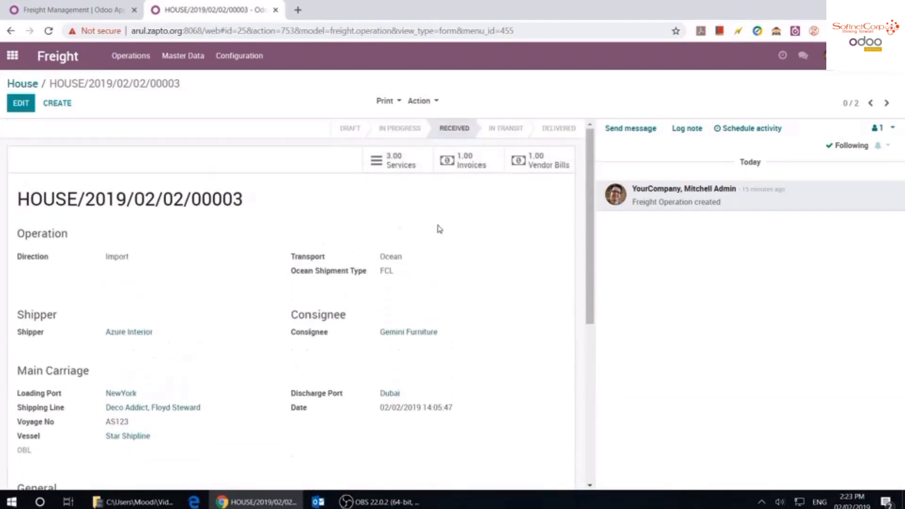
Validate the shipment's customer invoice and register its full payment in the Bank (AED) journal
left_click(471, 164)
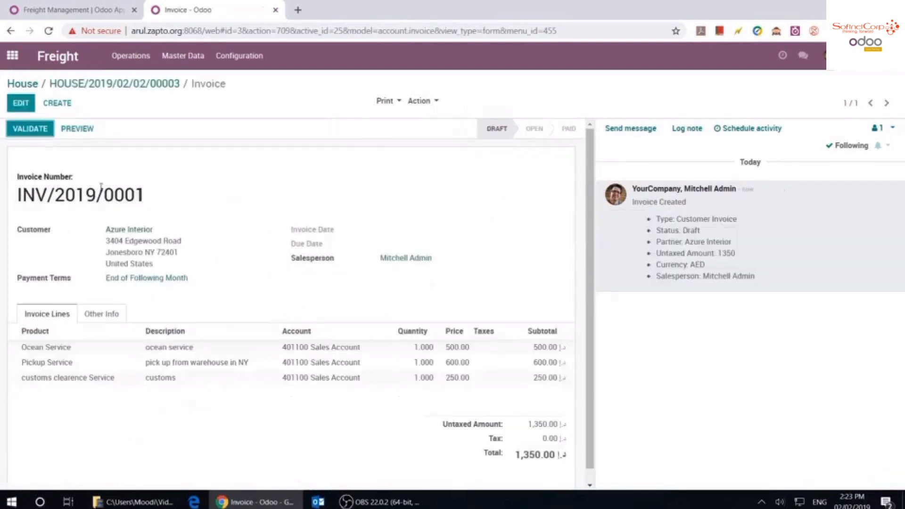
left_click(18, 133)
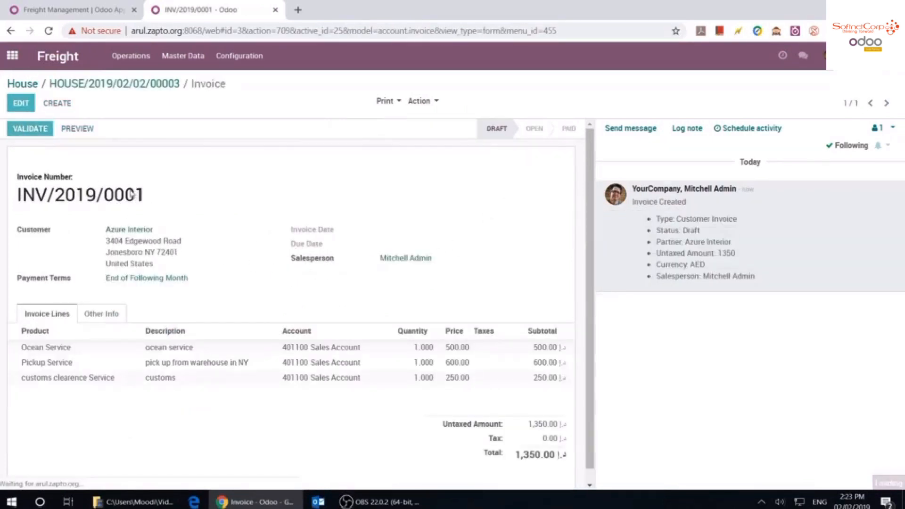
left_click(113, 128)
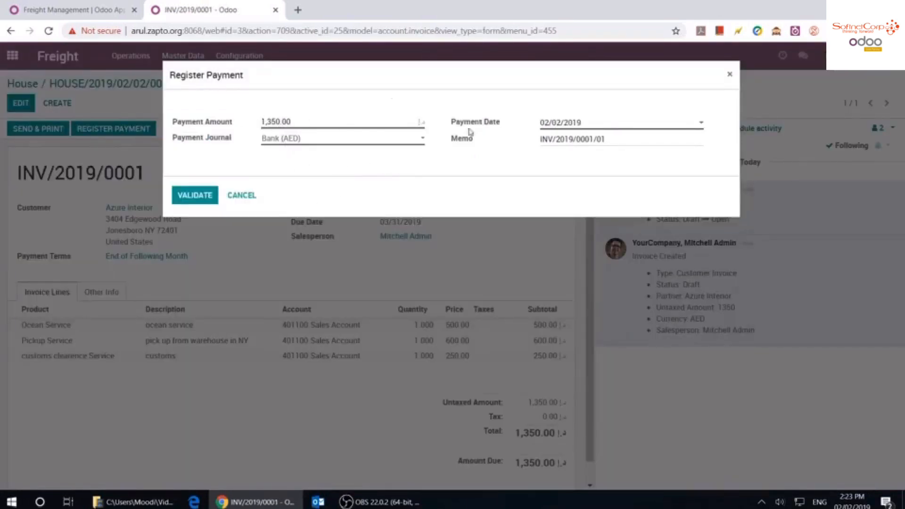
left_click(197, 196)
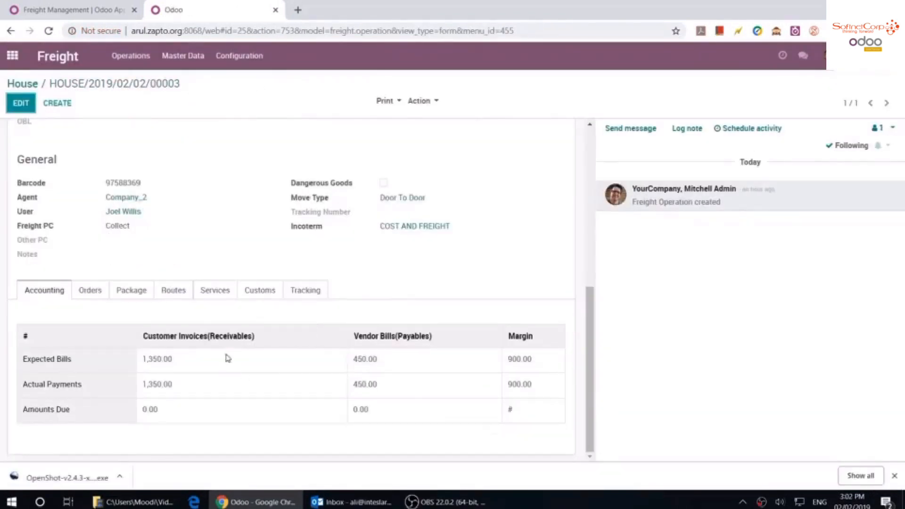
Check the shipment's actual payments for customer invoices and vendor bills in the accounting summary
double_click(154, 384)
left_click(188, 384)
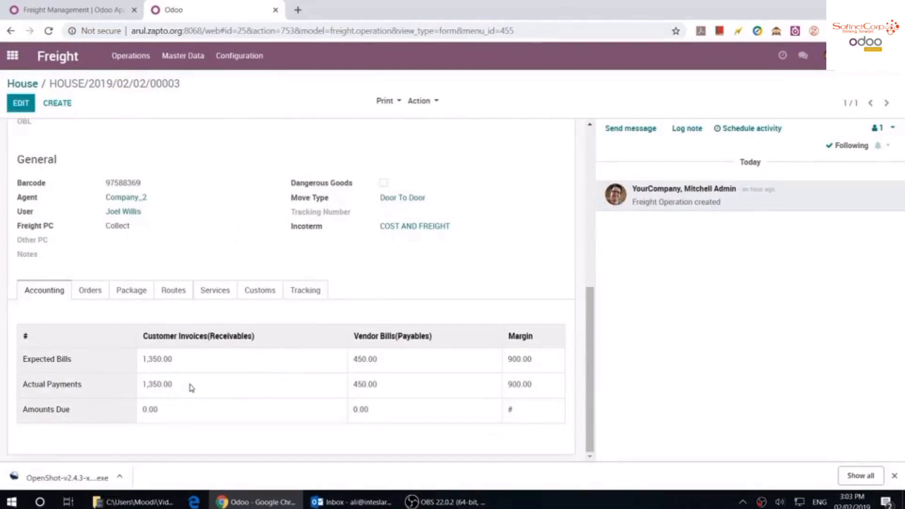
double_click(361, 387)
left_click(385, 388)
double_click(370, 387)
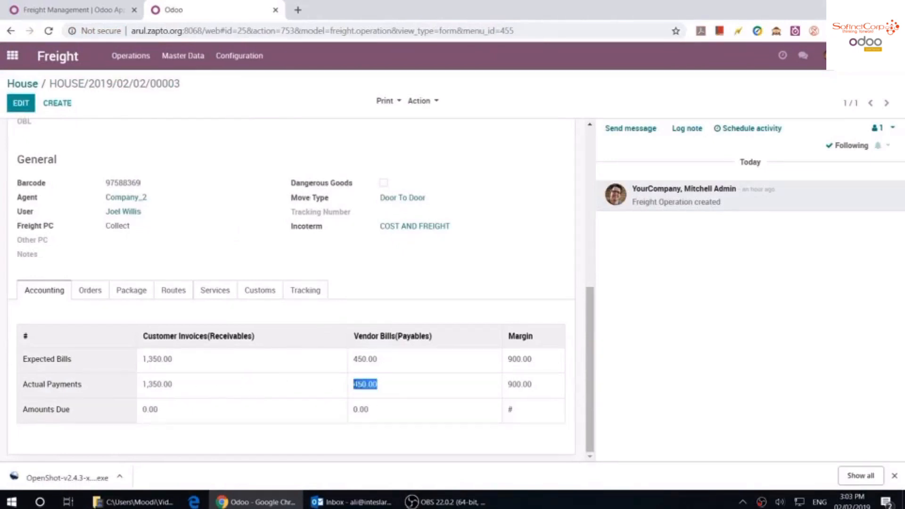
left_click(184, 404)
scroll(484, 419, "up", 7)
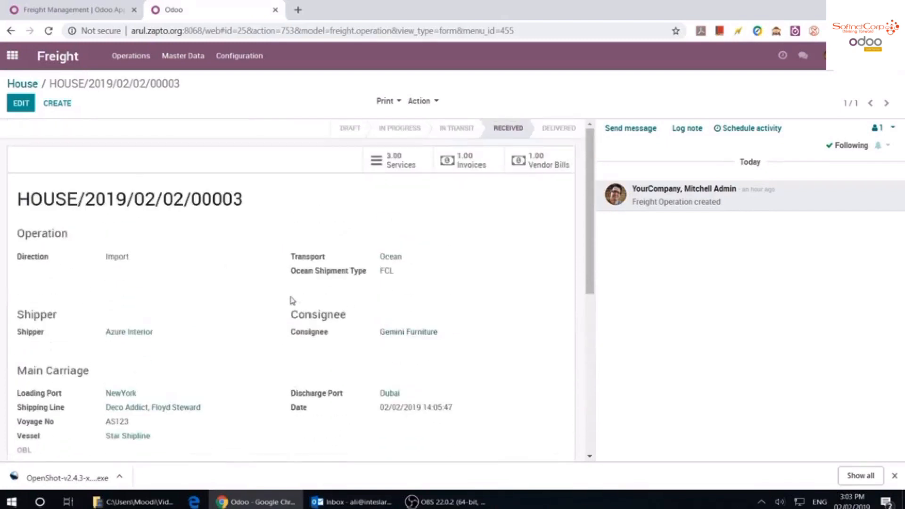
Examine the House shipments' receivable, payable and margin columns in list view, and view the freight services master data
left_click(22, 83)
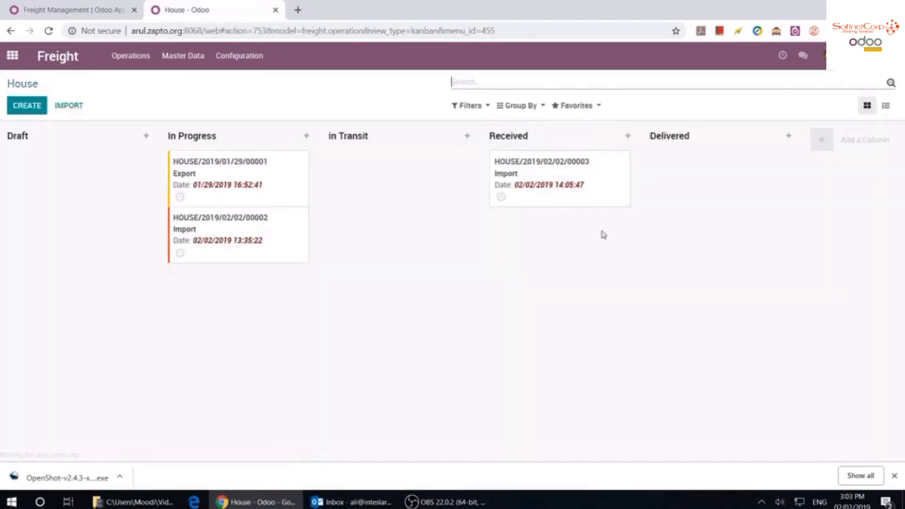
left_click(886, 105)
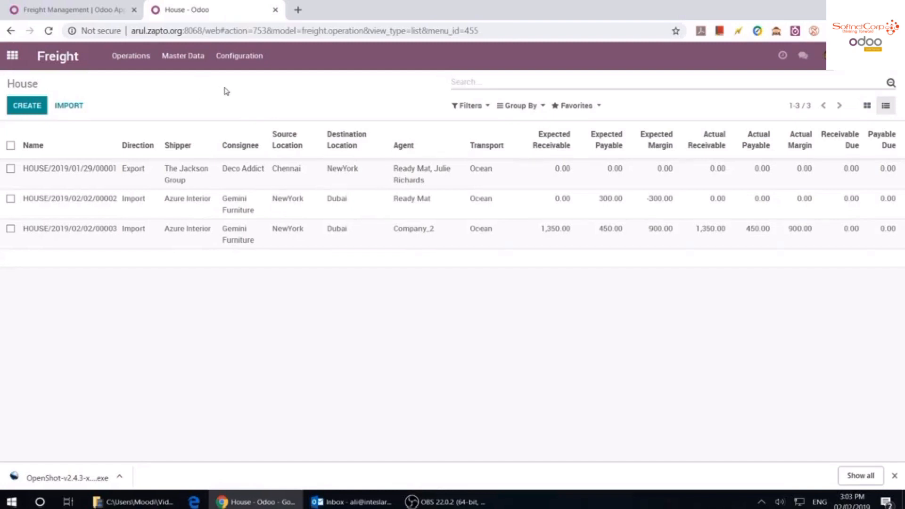
left_click(170, 59)
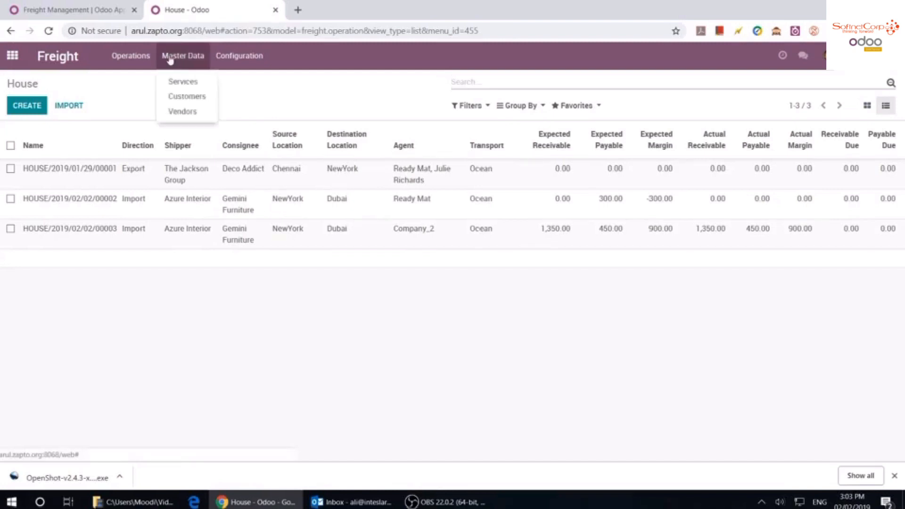
left_click(181, 84)
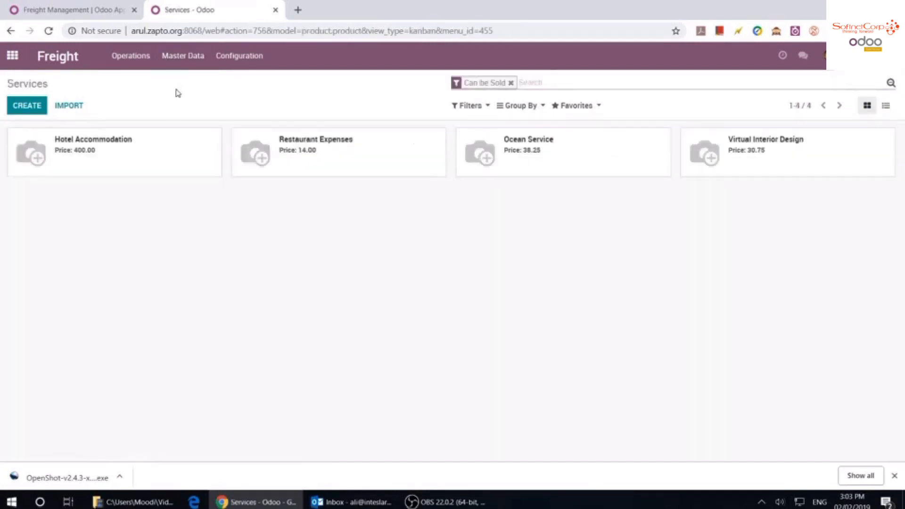
Return to the House shipments board and open the tracking details of the import shipment in the Received stage
left_click(148, 57)
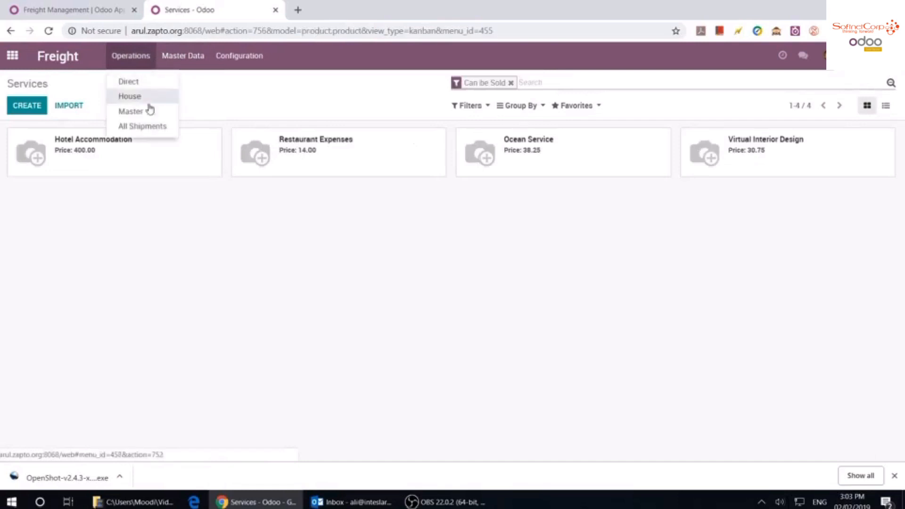
left_click(143, 112)
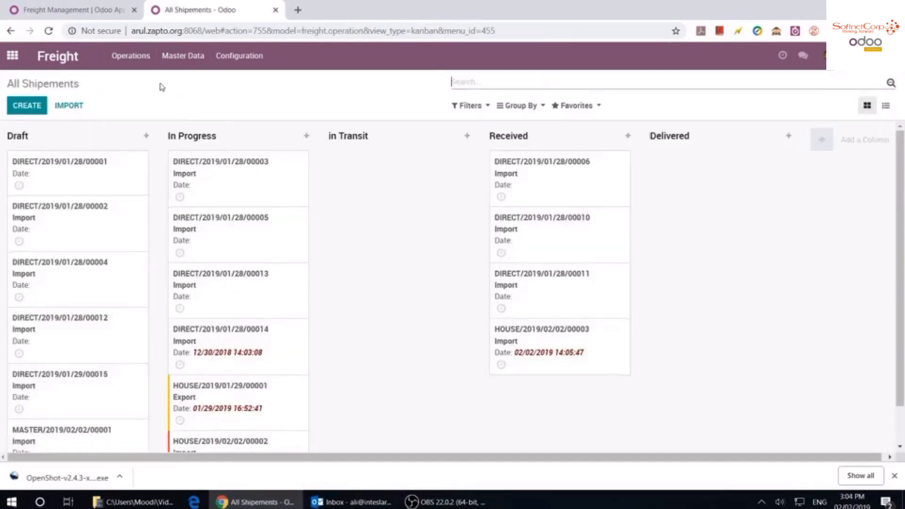
left_click(130, 55)
left_click(142, 111)
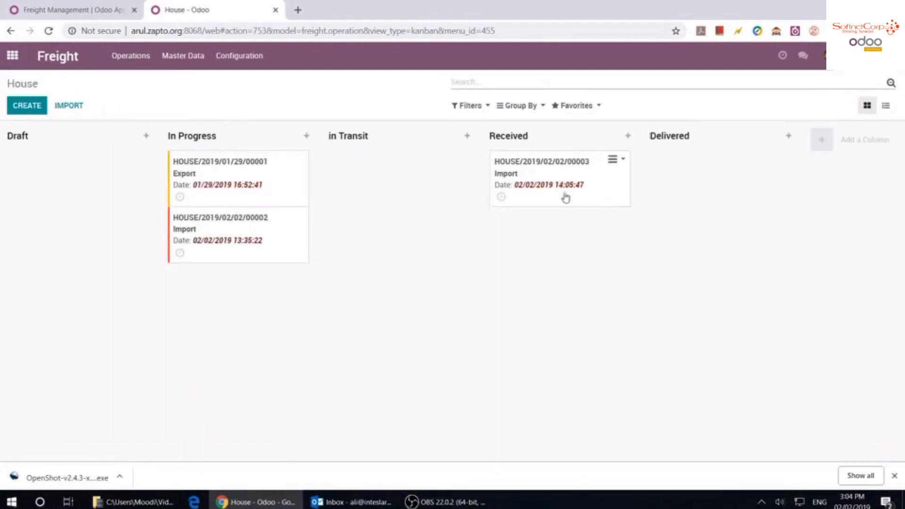
left_click(585, 197)
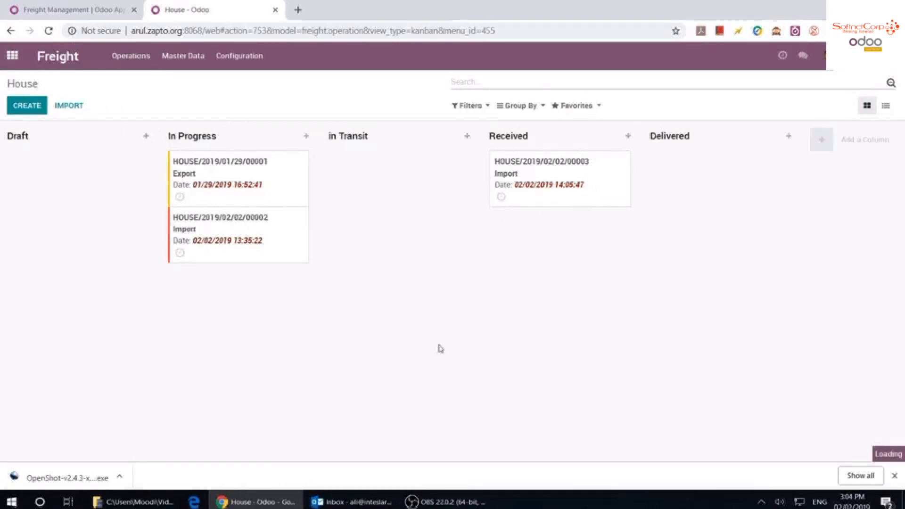
scroll(379, 370, "down", 6)
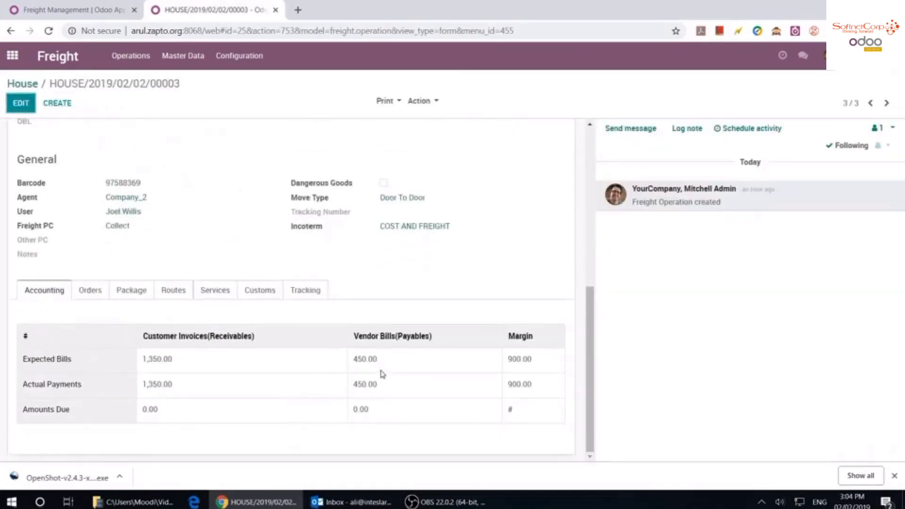
left_click(303, 290)
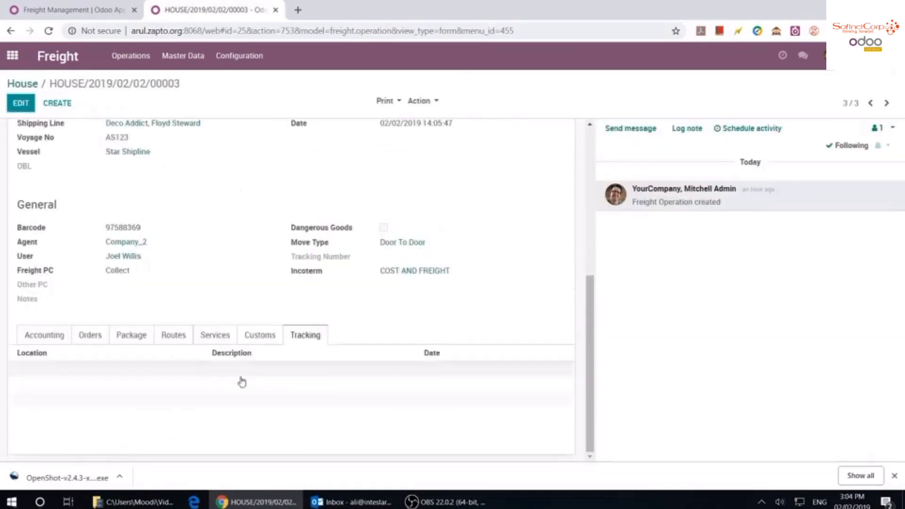
Edit the shipment and add a tracking line for Newyork, "Received at operations facility", dated 01/27/2019
left_click(21, 103)
scroll(307, 365, "down", 6)
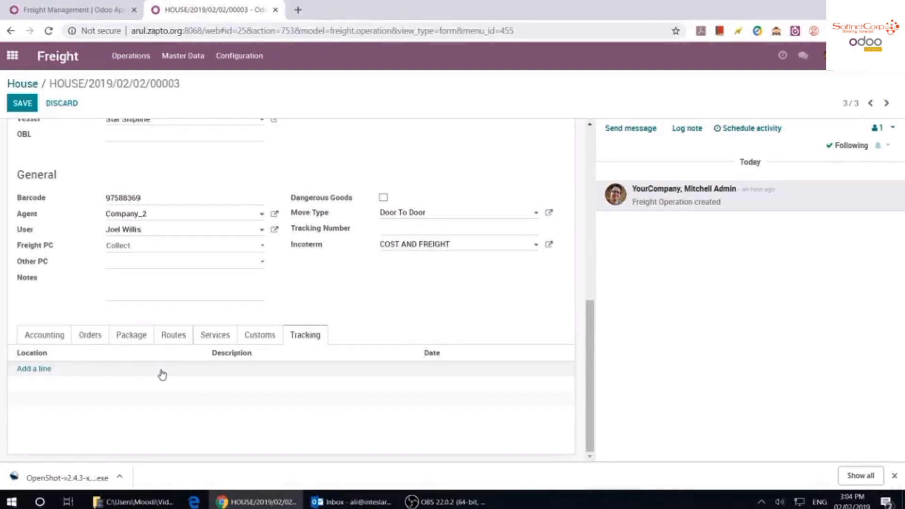
left_click(28, 369)
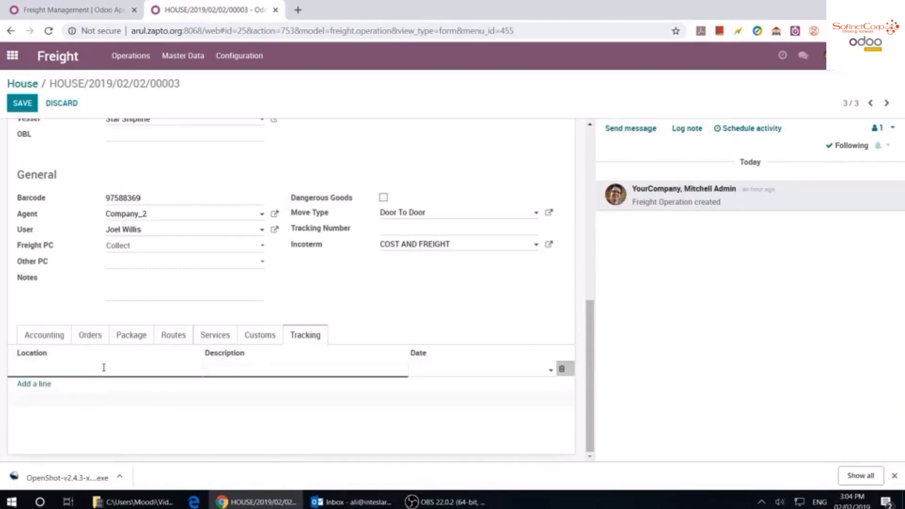
type("Newyork")
type("Preparing")
key("ctrl+BackSpace")
type("Received at")
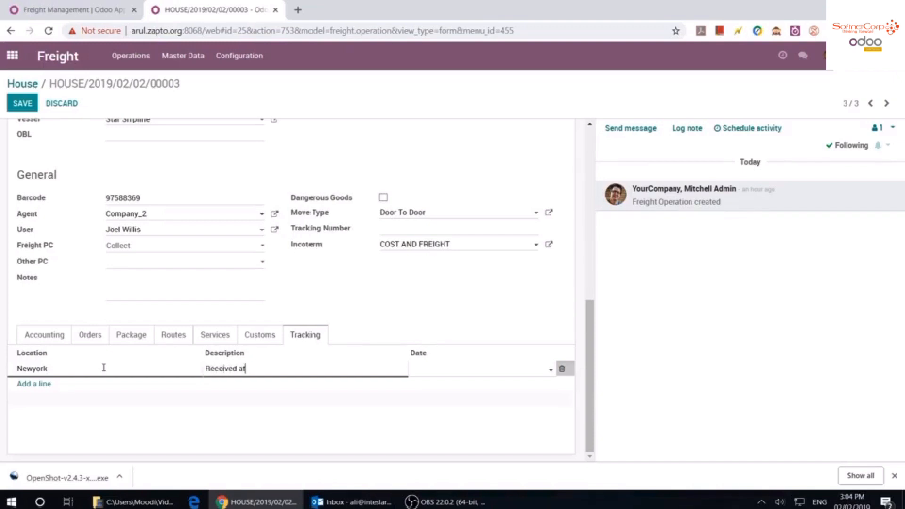
type(" operations facility")
key("Tab")
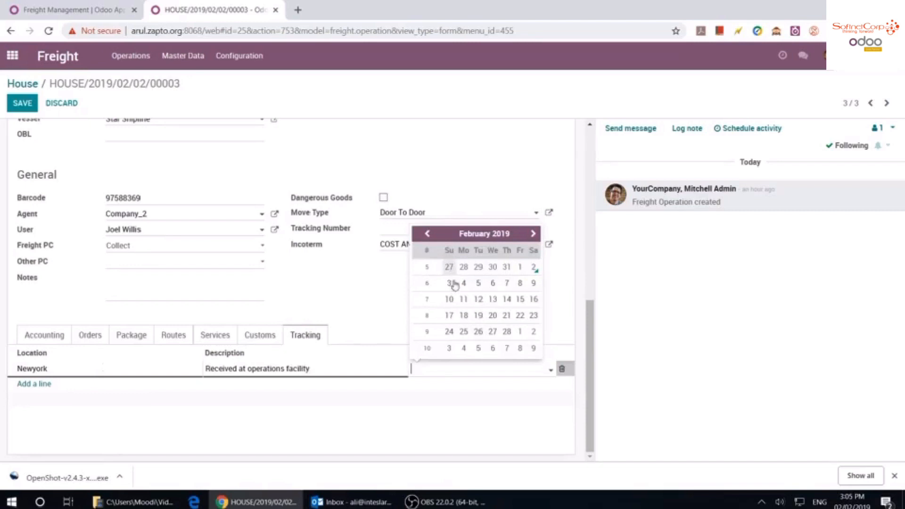
left_click(449, 267)
Add a second tracking line for Newyork with the description "arrived at the port", dated 01/31/2019
left_click(34, 384)
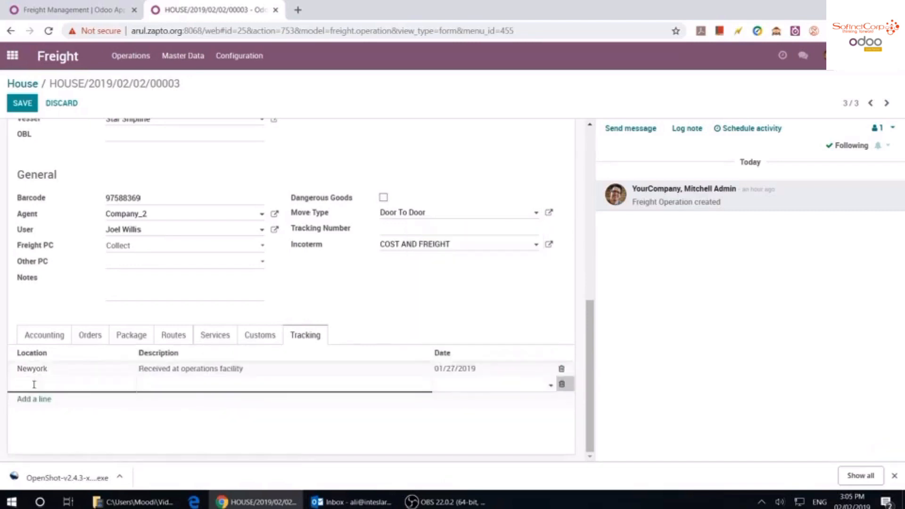
type("Newyork")
key("Tab")
type("arrived at the port")
key("Tab")
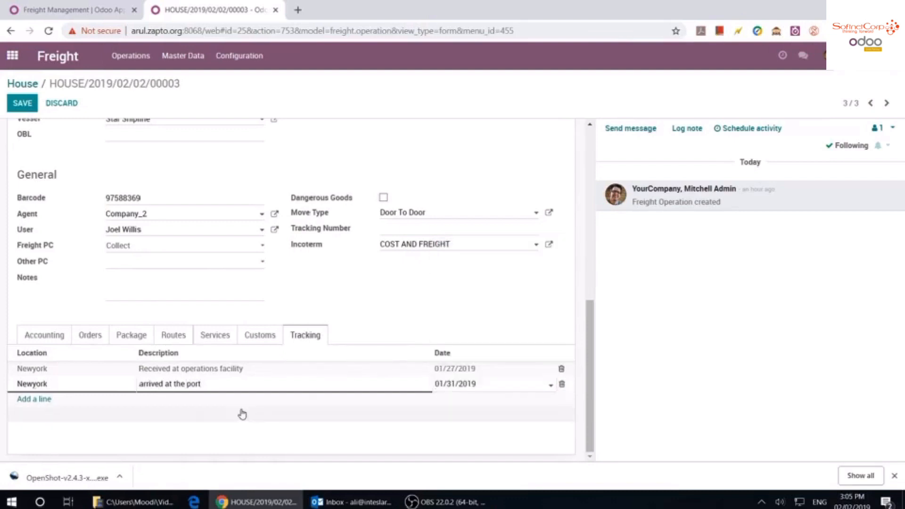
Add a third tracking line with location "Nework" and description "Left NY port - in transit-", dated 02/01/2019
left_click(47, 399)
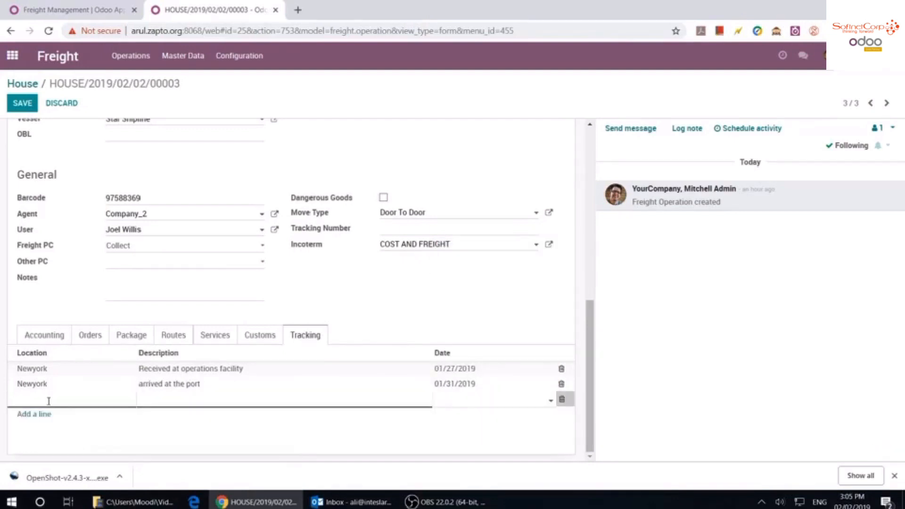
type("Nework")
type("Let")
type("NY por")
type("t - in transit")
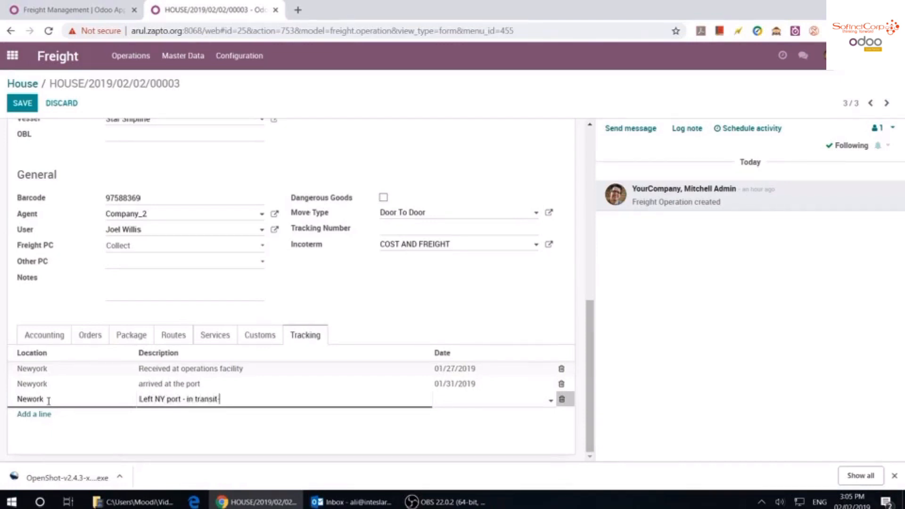
key("Tab")
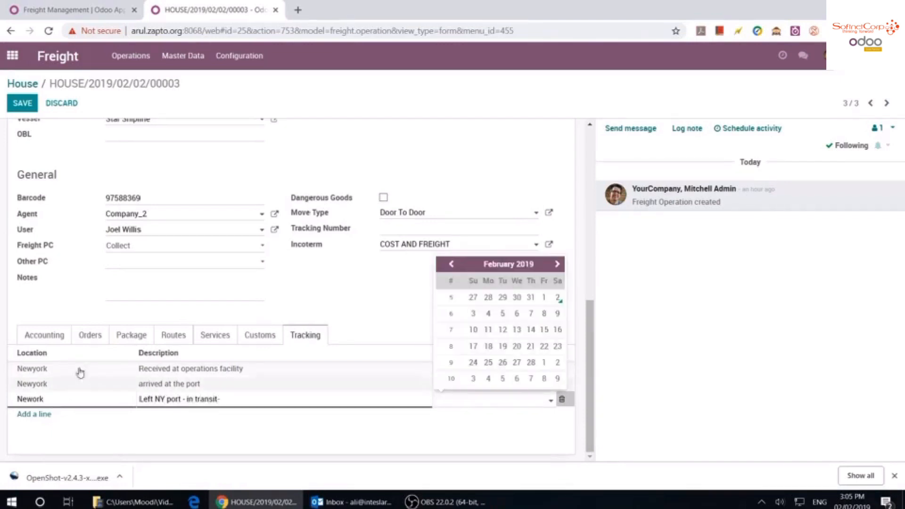
left_click(544, 297)
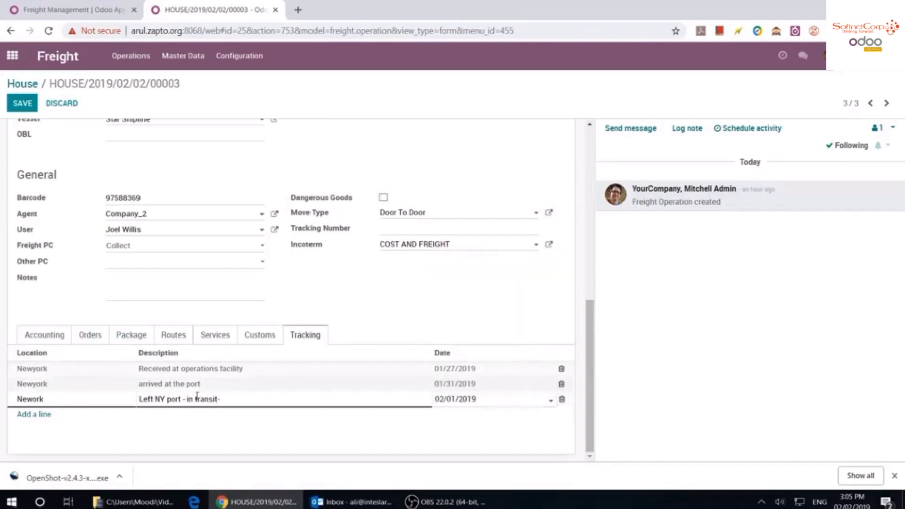
Add a fourth tracking line for Dubai, "arrived to Dubai", dated 02/02/2019, and save the shipment
left_click(29, 413)
type("Dubai")
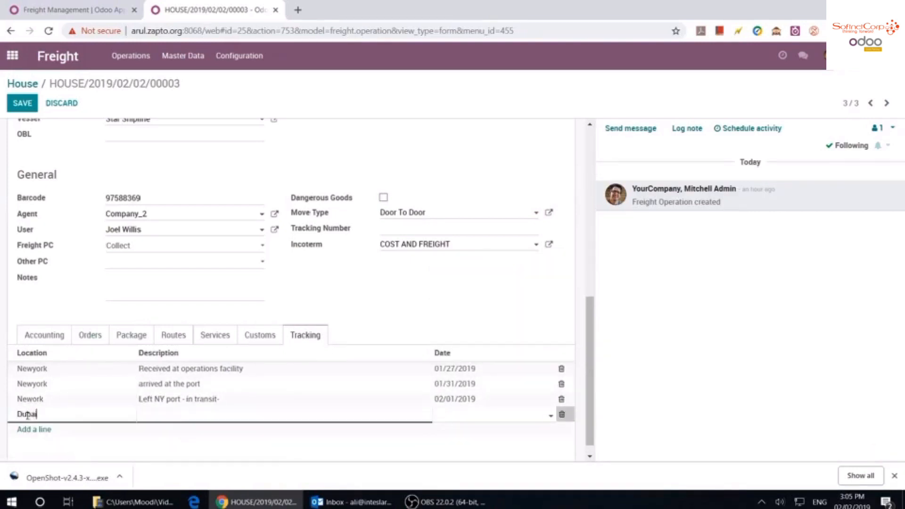
key("Tab")
type("arrived to Dubai")
key("Tab")
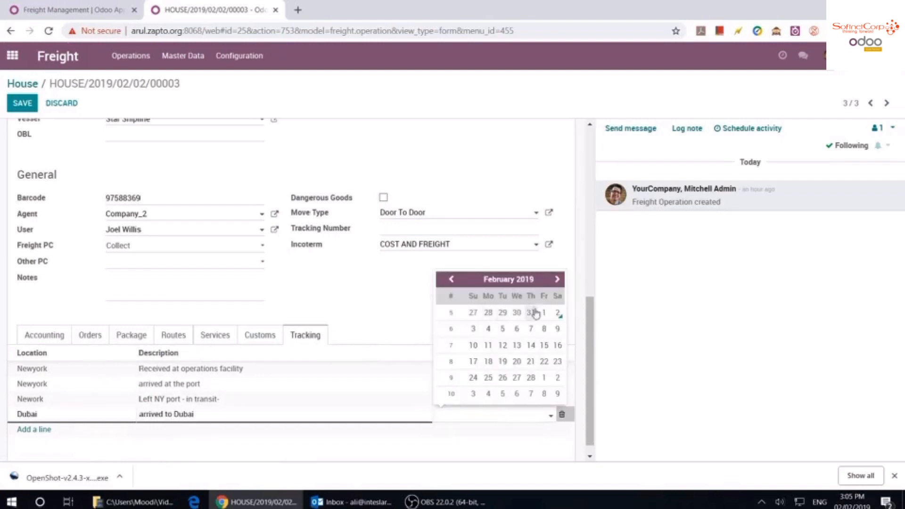
left_click(557, 312)
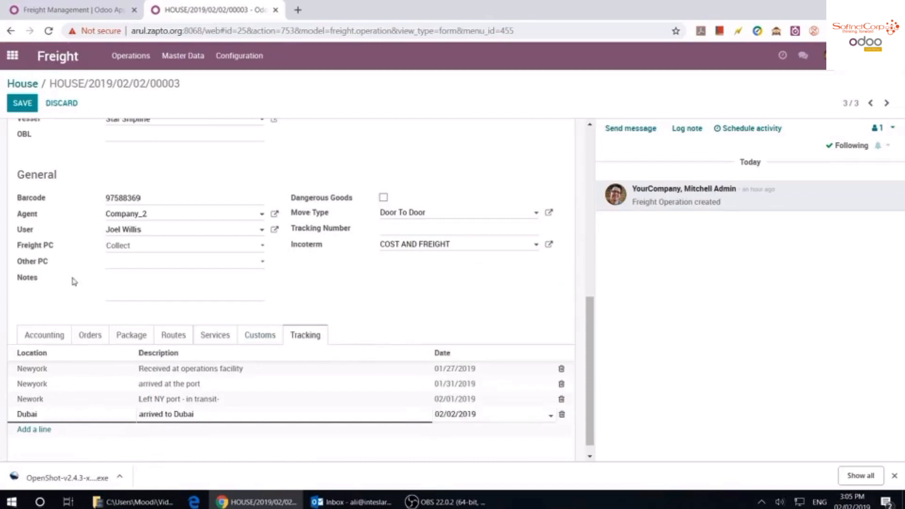
left_click(21, 102)
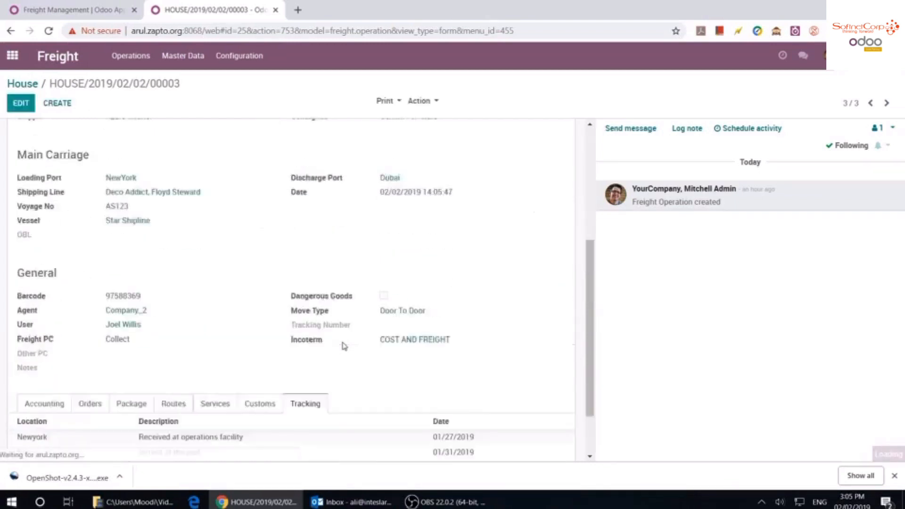
Review the saved tracking lines and copy the shipment number from the form's title
scroll(344, 346, "down", 2)
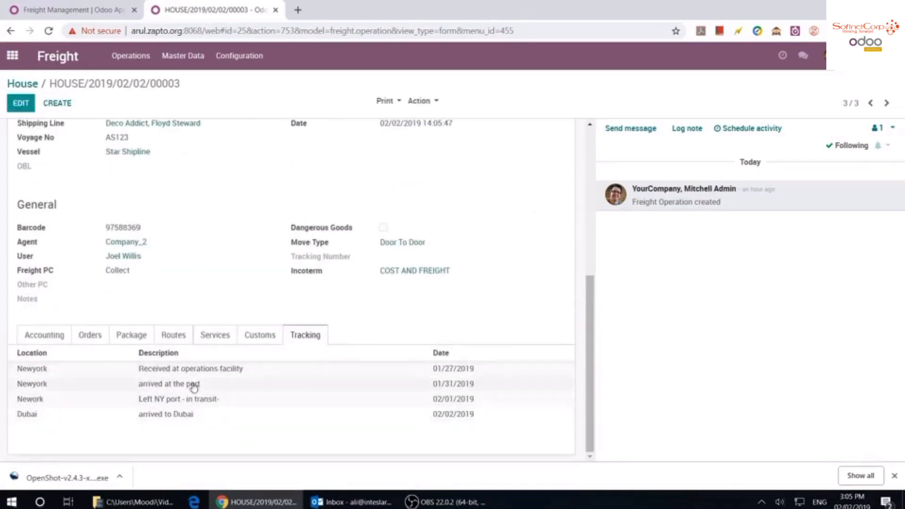
scroll(372, 358, "up", 6)
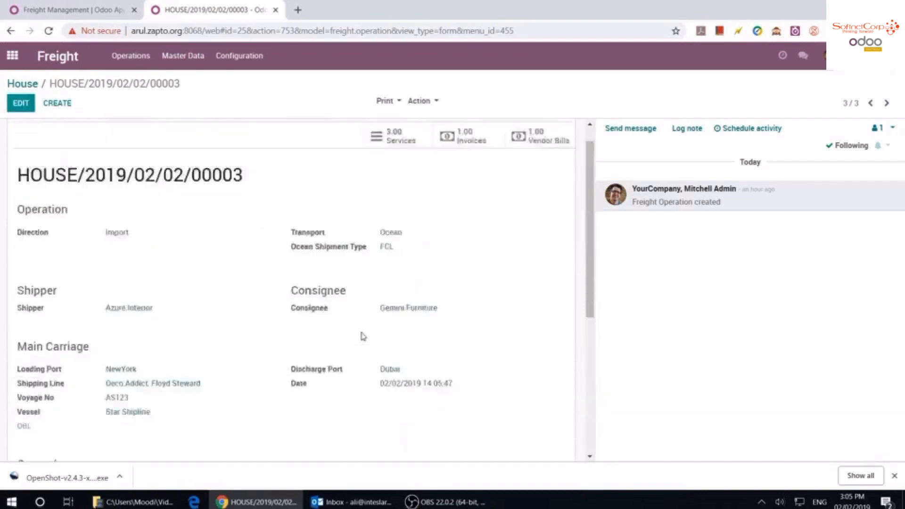
left_click_drag(243, 200, 17, 200)
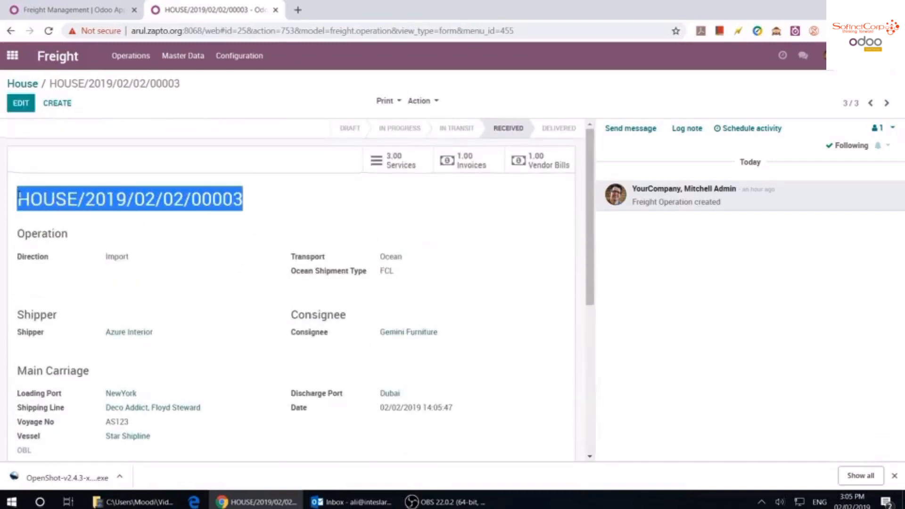
right_click(73, 208)
left_click(100, 212)
Leave the shipment for the Website app and open the public site's Track Shipment page
left_click(22, 80)
left_click(12, 55)
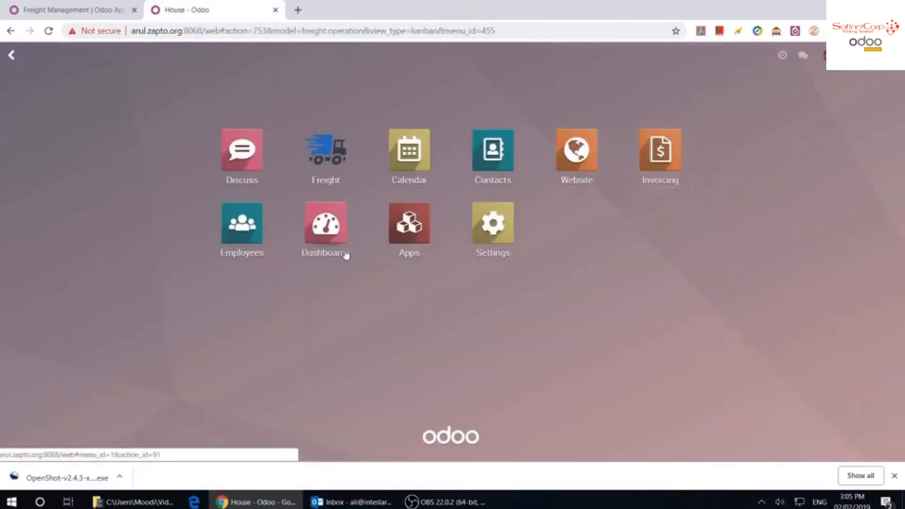
left_click(582, 160)
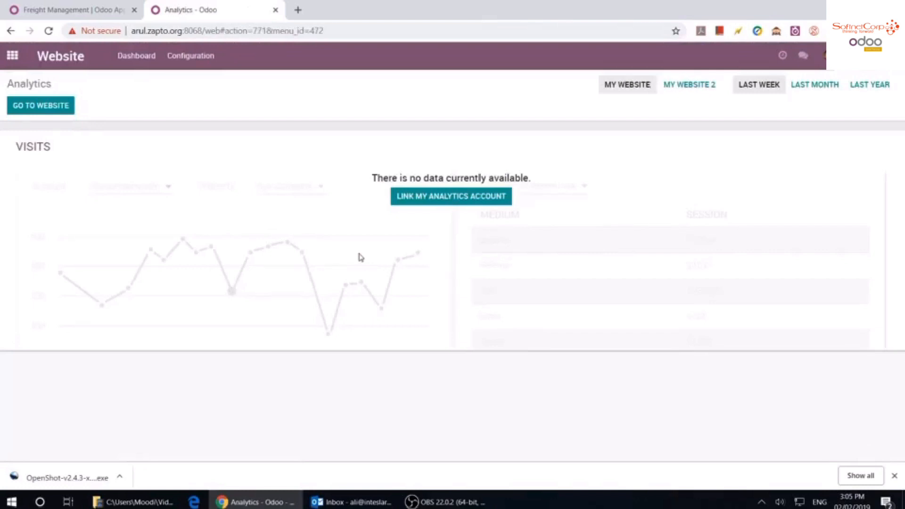
left_click(47, 111)
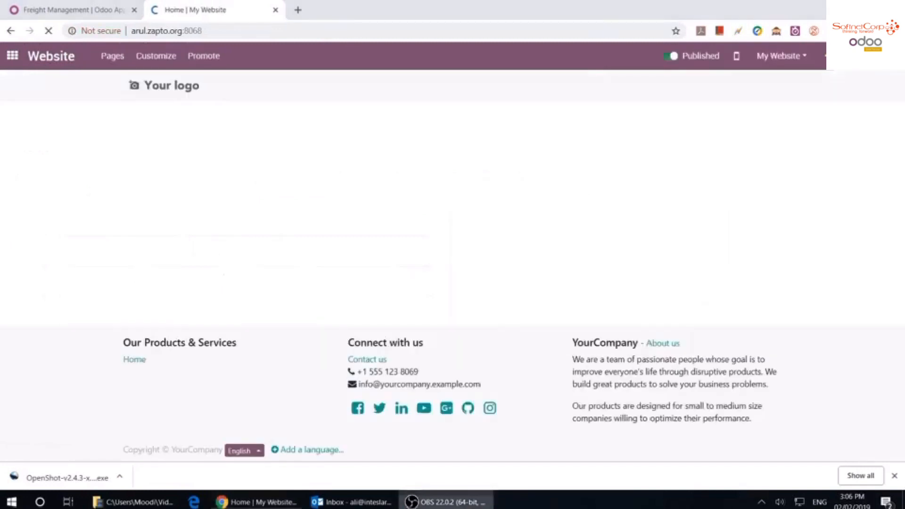
left_click(445, 502)
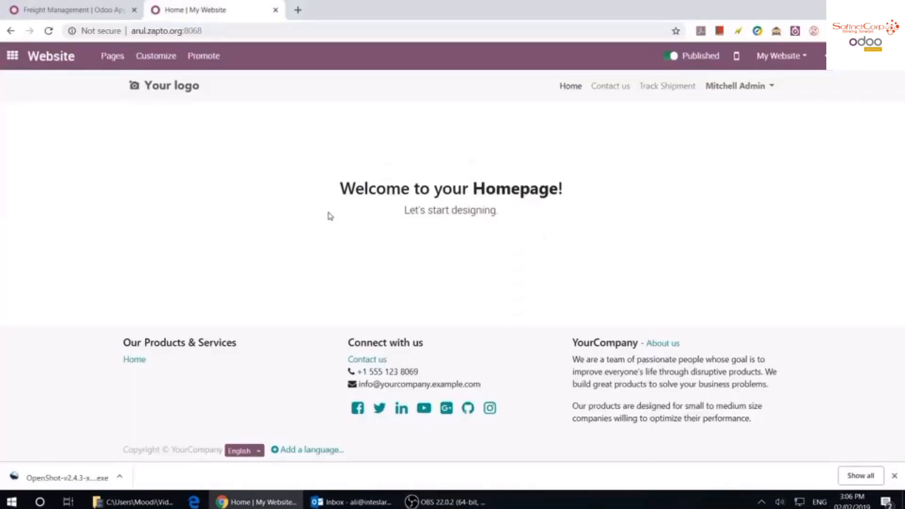
left_click(671, 88)
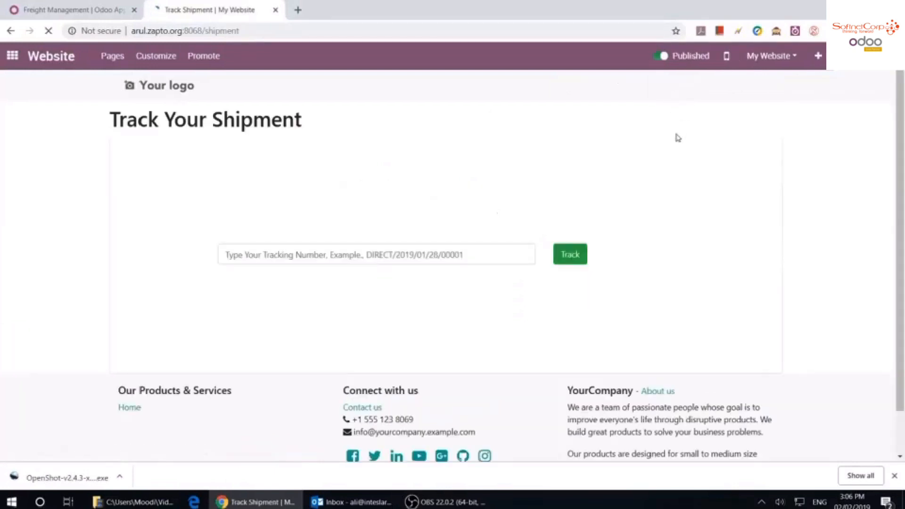
Track the shipment with the copied shipment number and examine its source, destination, transport and tracking activities
left_click(344, 253)
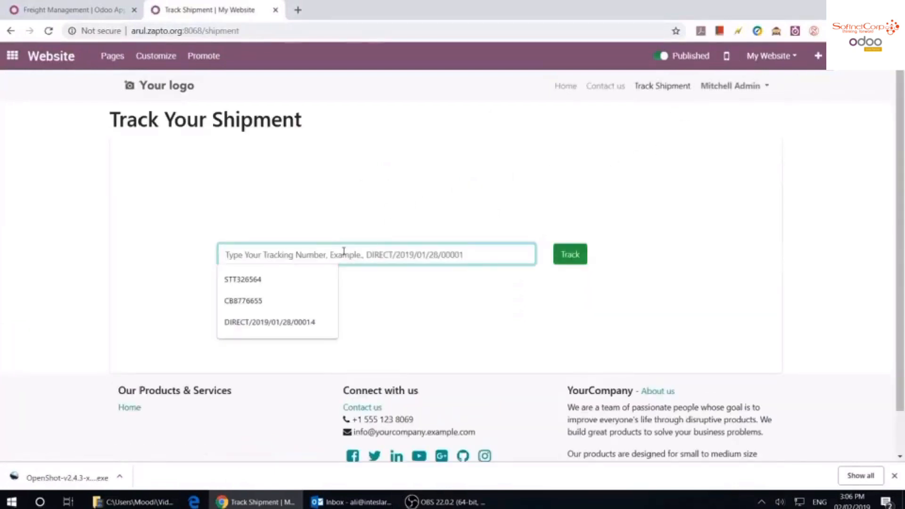
key("ctrl+v")
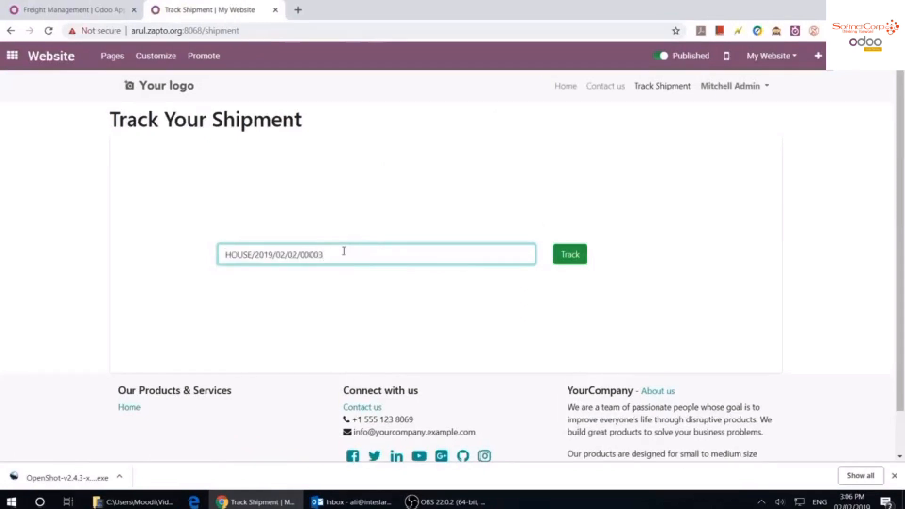
left_click(579, 257)
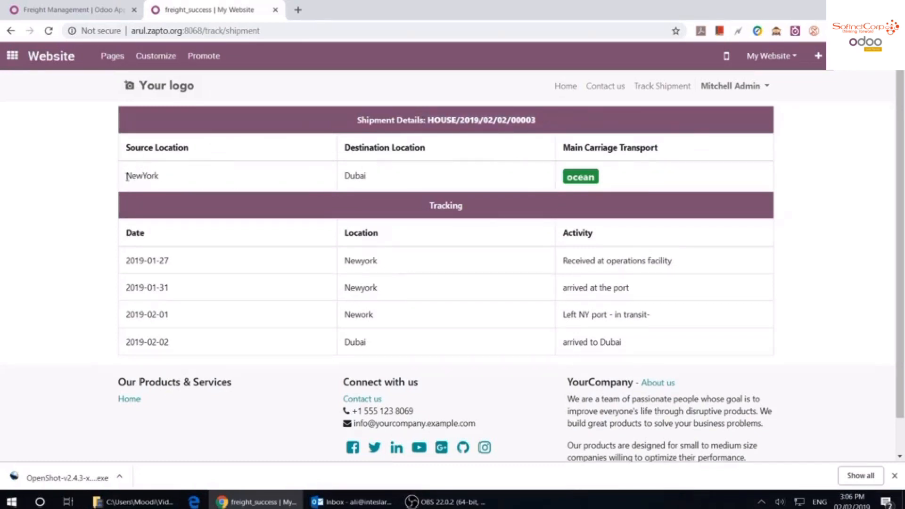
double_click(163, 176)
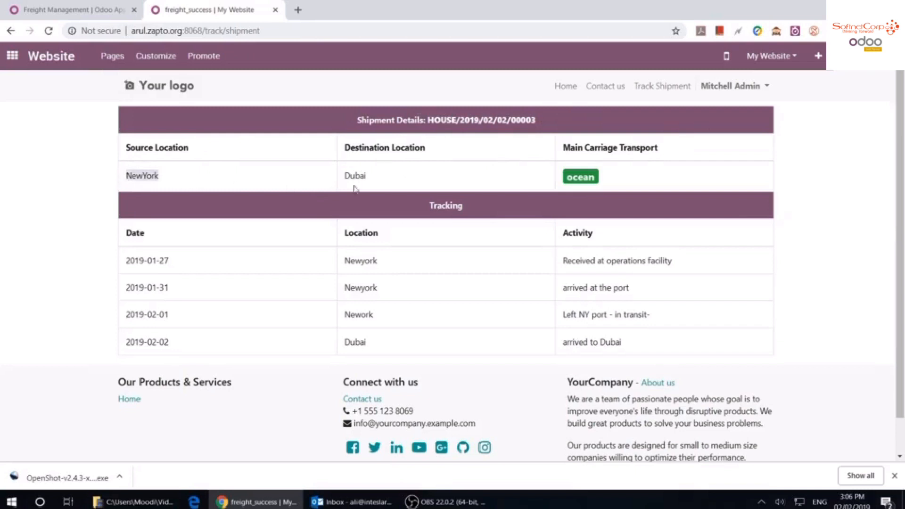
left_click(585, 178)
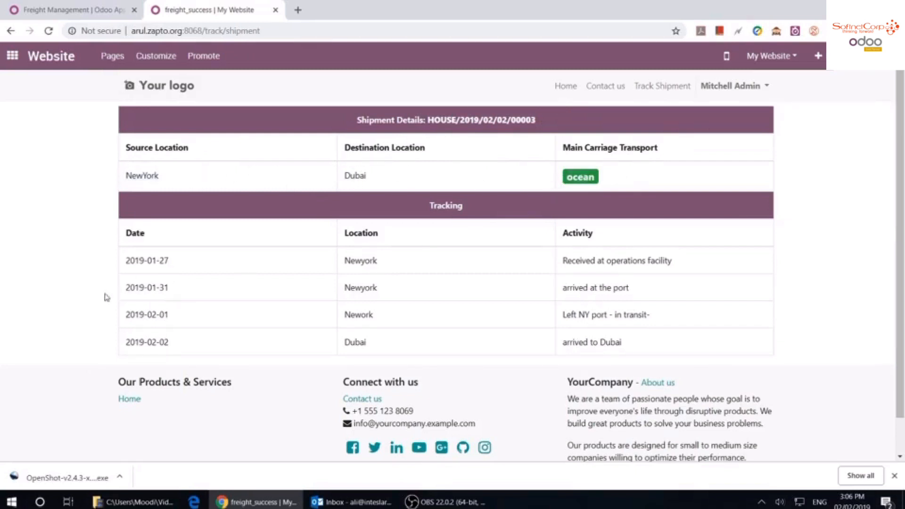